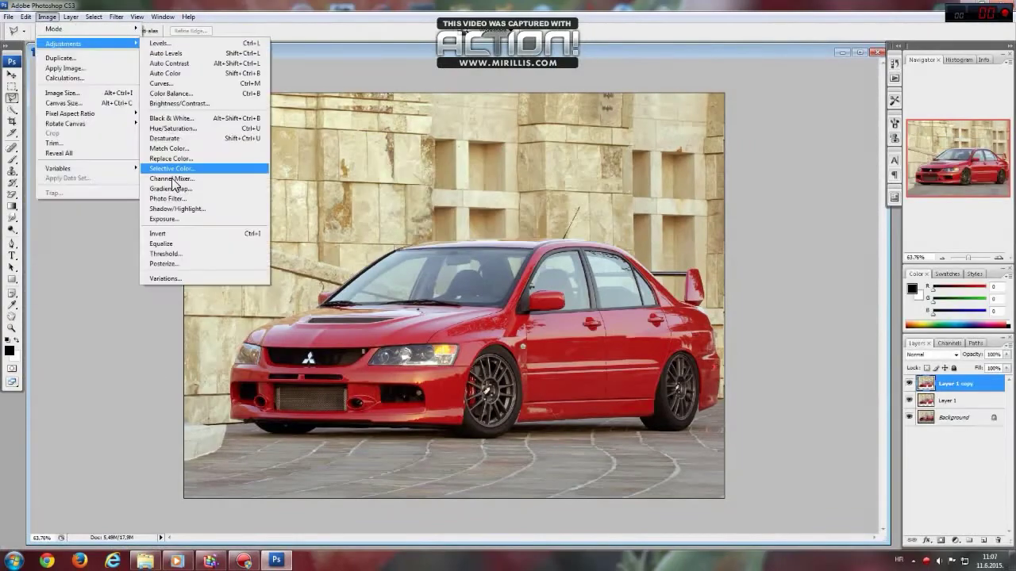
# Shift the Lancer's hue from red to blue with Hue/Saturation
pyautogui.click(173, 128)
pyautogui.moveTo(634, 88)
pyautogui.mouseDown()
pyautogui.moveTo(587, 88)
pyautogui.moveTo(597, 88)
pyautogui.mouseUp()
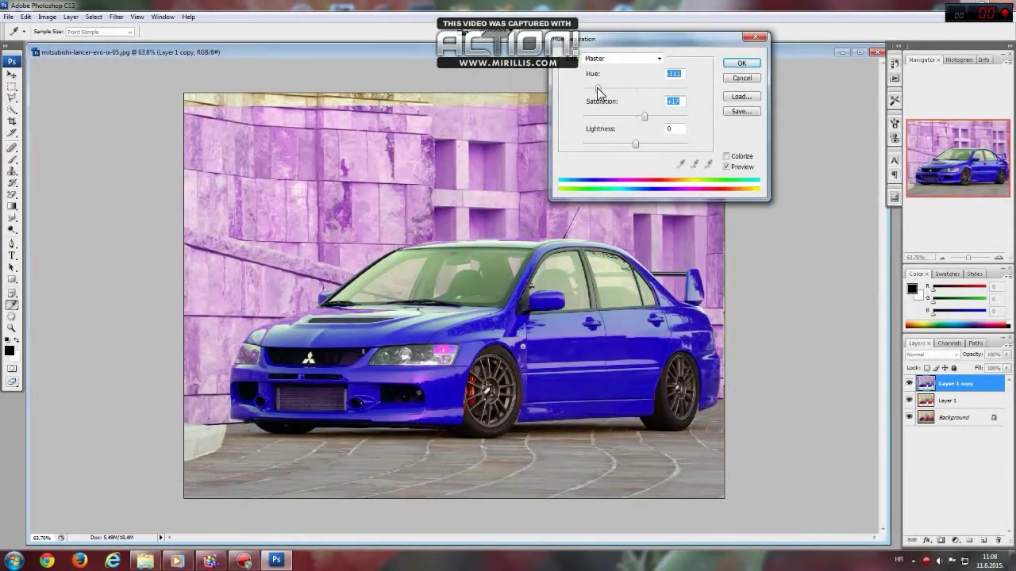
pyautogui.press('Return')
pyautogui.press('l')
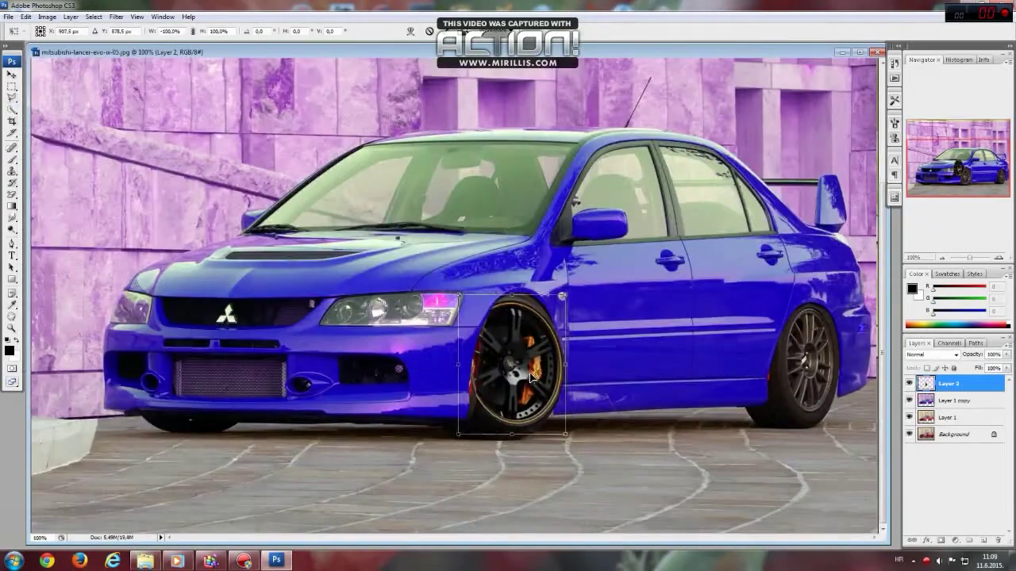
# Commit the new front wheel, compare it with the original, and trial Brightness/Contrast on it
pyautogui.press('Return')
pyautogui.click(908, 384)
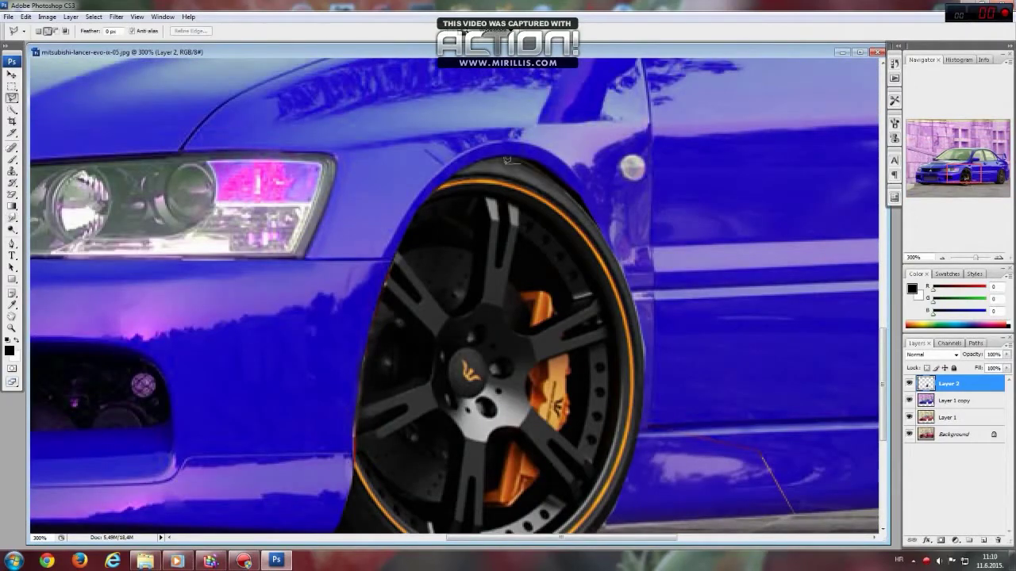
pyautogui.click(47, 16)
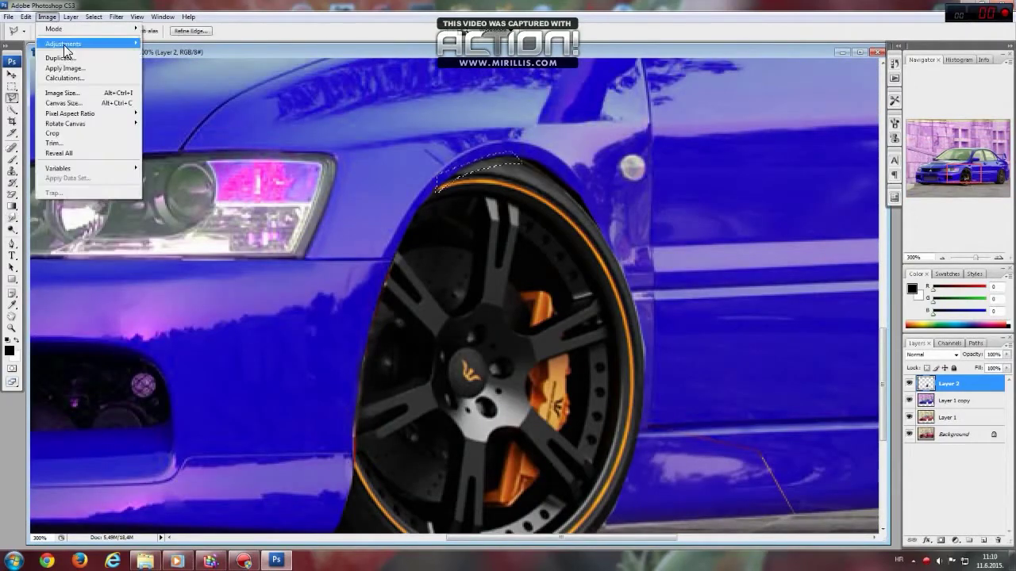
pyautogui.click(175, 135)
pyautogui.click(649, 95)
pyautogui.hotkey('ctrl', '0')
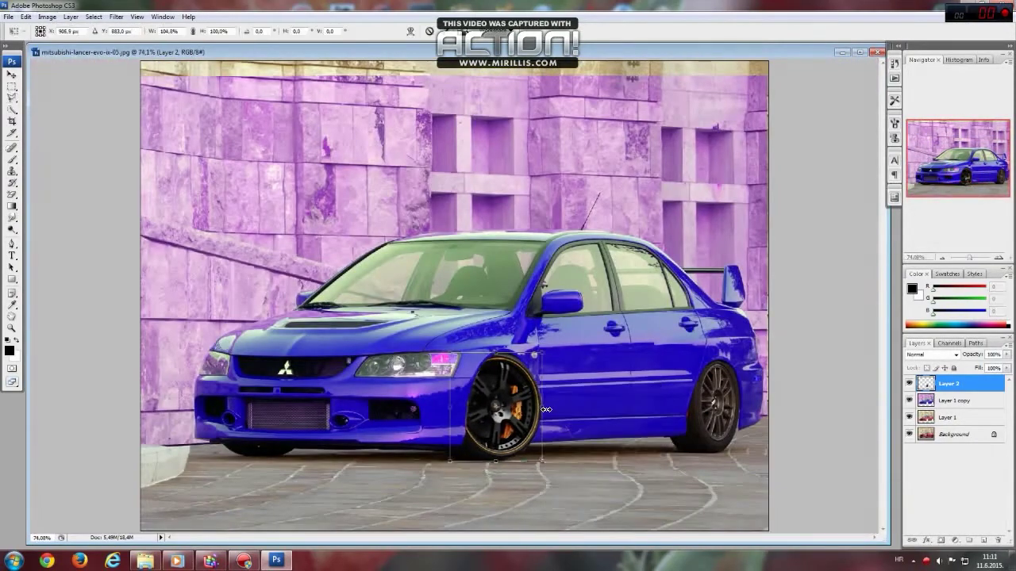
pyautogui.keyDown('ctrl'); pyautogui.click(499, 404); pyautogui.keyUp('ctrl')
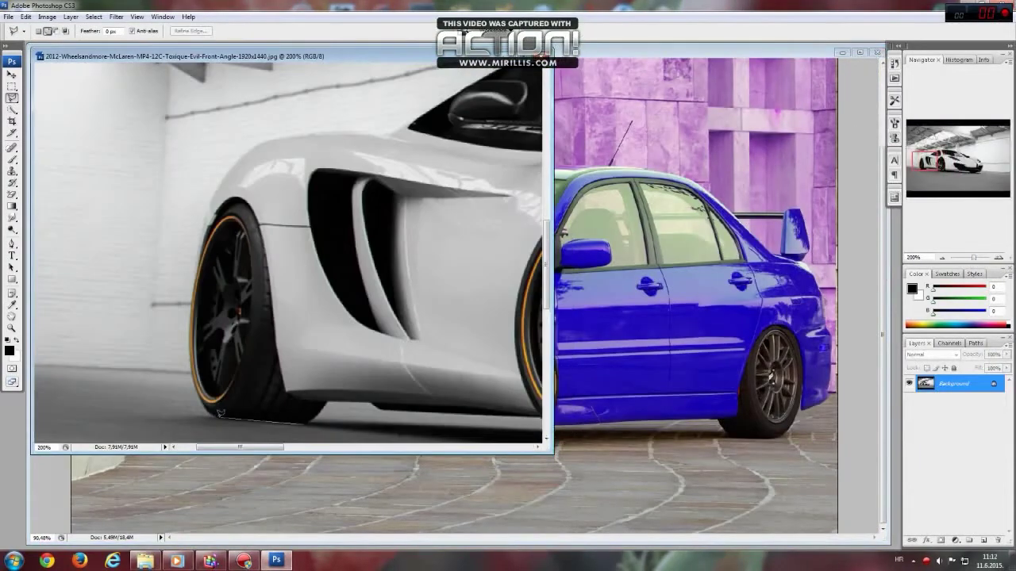
# Copy the selected McLaren wheel and paste it into the Lancer image
pyautogui.click(26, 17)
pyautogui.click(40, 91)
pyautogui.click(26, 17)
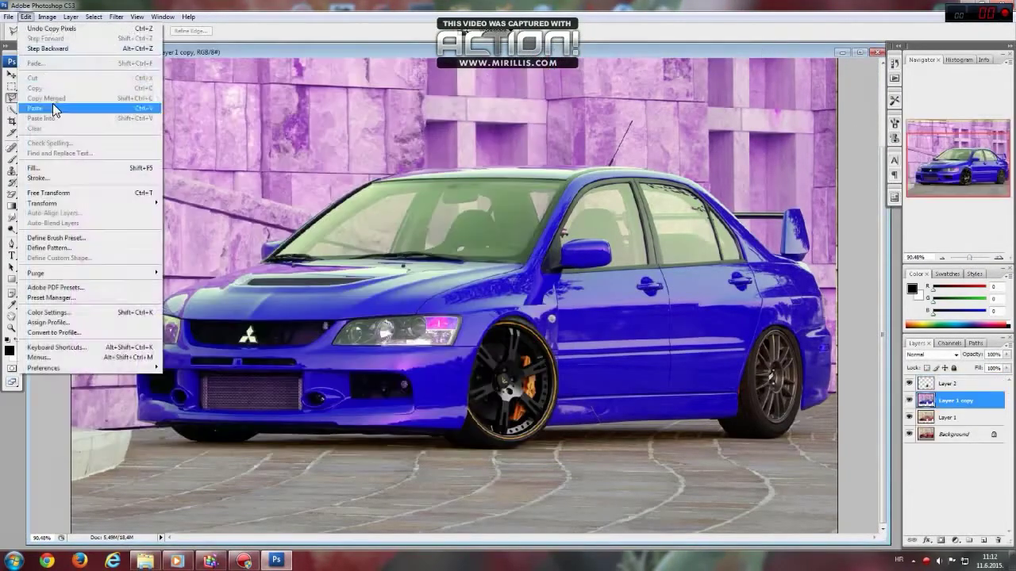
pyautogui.click(52, 103)
# Flip the pasted wheel horizontally and scale it over the rear wheel
pyautogui.hotkey('ctrl', 't')
pyautogui.rightClick(754, 368)
pyautogui.rightClick(788, 361)
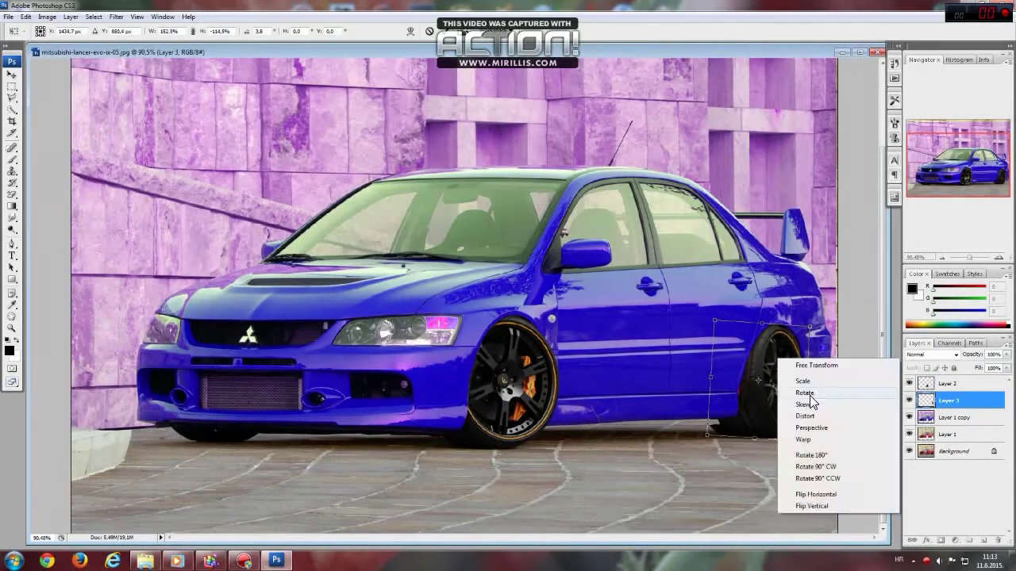
pyautogui.press('Return')
pyautogui.press('l')
pyautogui.hotkey('shift', 'l')
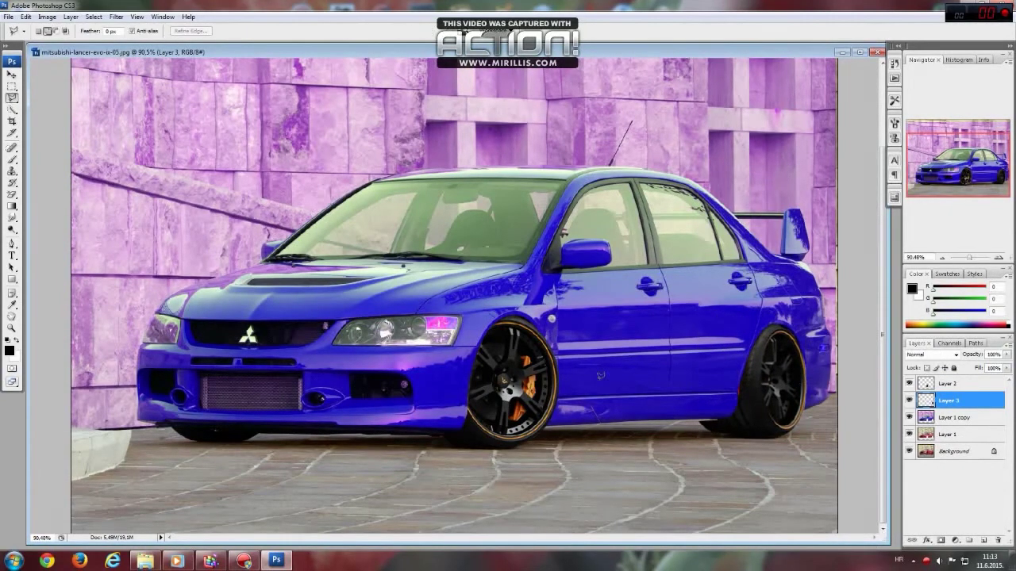
pyautogui.hotkey('shift', 'l')
pyautogui.hotkey('shift', 'l')
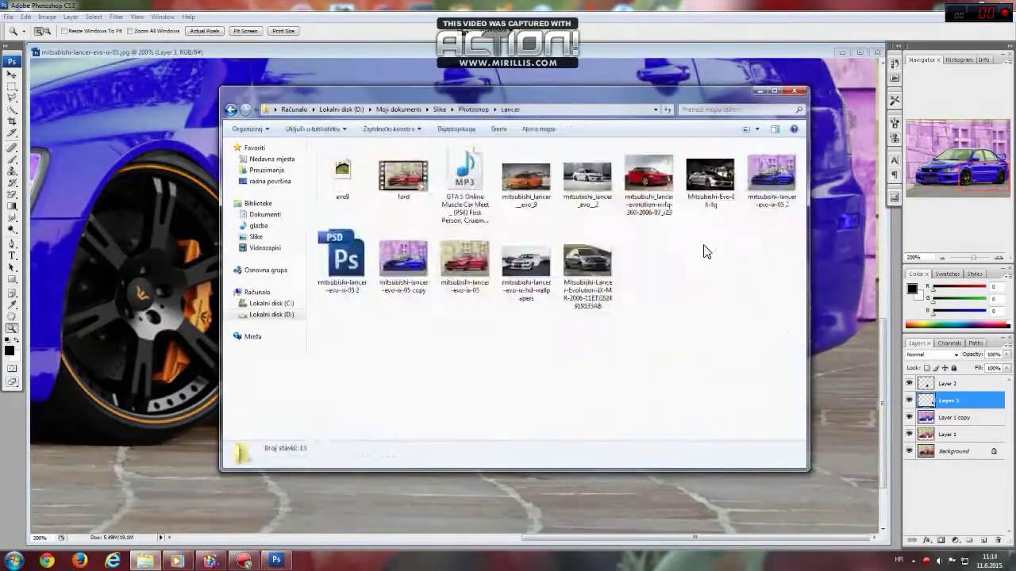
# Open the blue Lancer reference photo in the image viewer
pyautogui.doubleClick(770, 175)
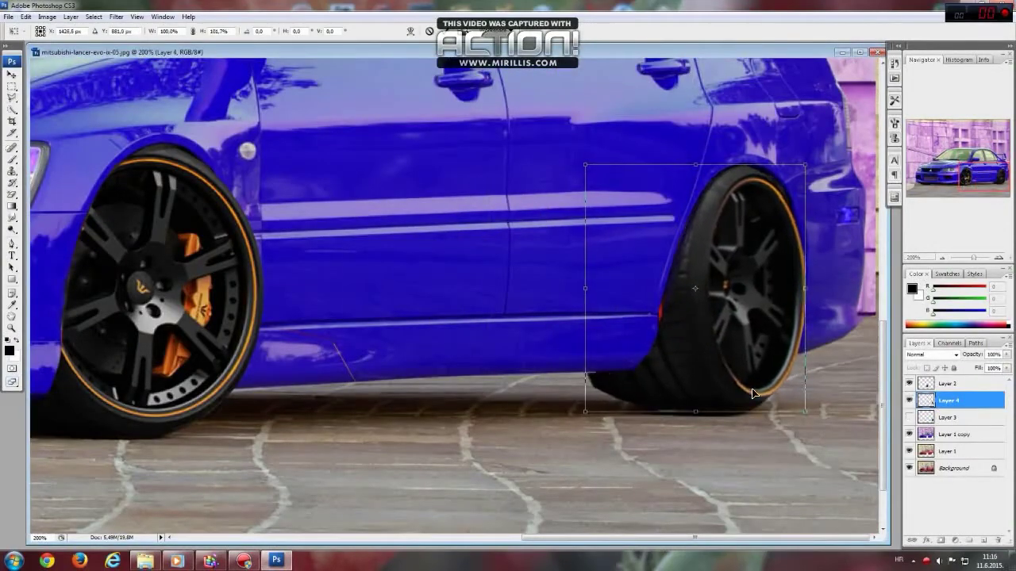
# Hide Layer 4 and free-transform Layer 3's wheel to 0° rotation and about 104.6% width
pyautogui.press('Return')
pyautogui.click(908, 401)
pyautogui.click(908, 417)
pyautogui.click(949, 417)
pyautogui.rightClick(703, 268)
pyautogui.click(745, 360)
pyautogui.moveTo(836, 278)
pyautogui.mouseDown()
pyautogui.moveTo(831, 295)
pyautogui.moveTo(815, 294)
pyautogui.mouseUp()
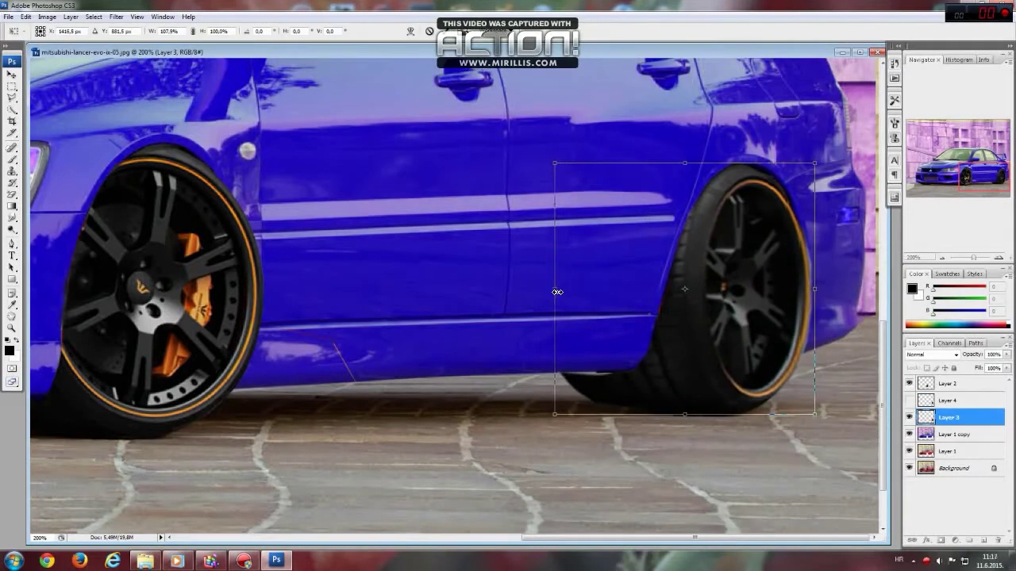
pyautogui.press('Return')
pyautogui.press('l')
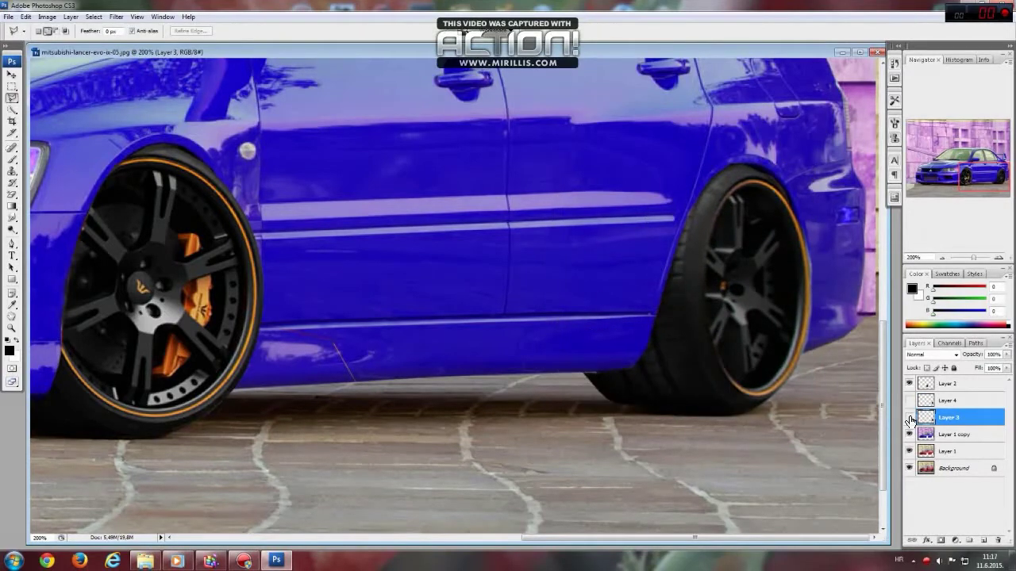
# Toggle the rear wheel layer off to compare, then zoom in on the rear wheel
pyautogui.click(908, 417)
pyautogui.hotkey('ctrl', '0')
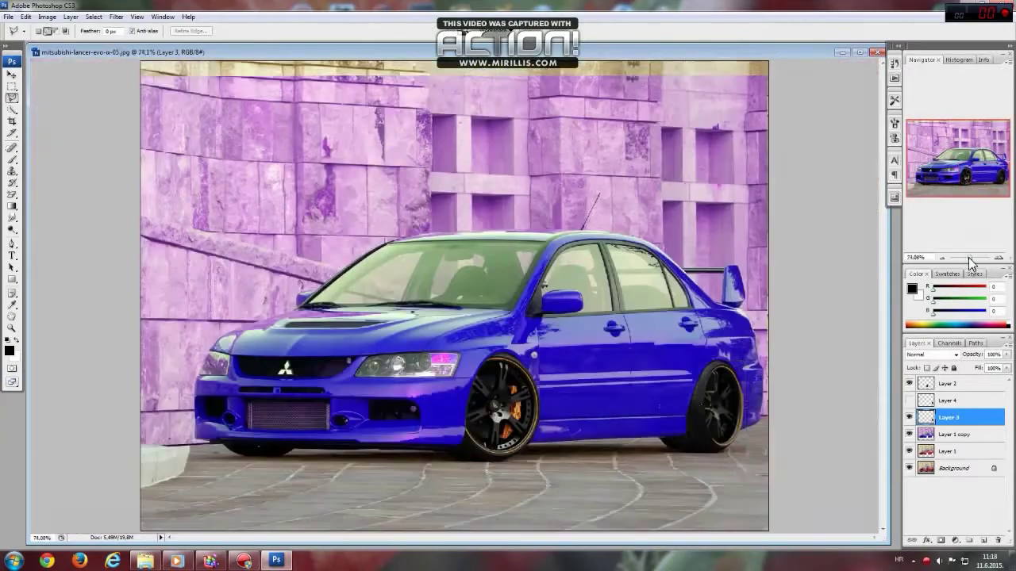
pyautogui.rightClick(732, 390)
pyautogui.press('Escape')
pyautogui.scroll(3, 733, 389)
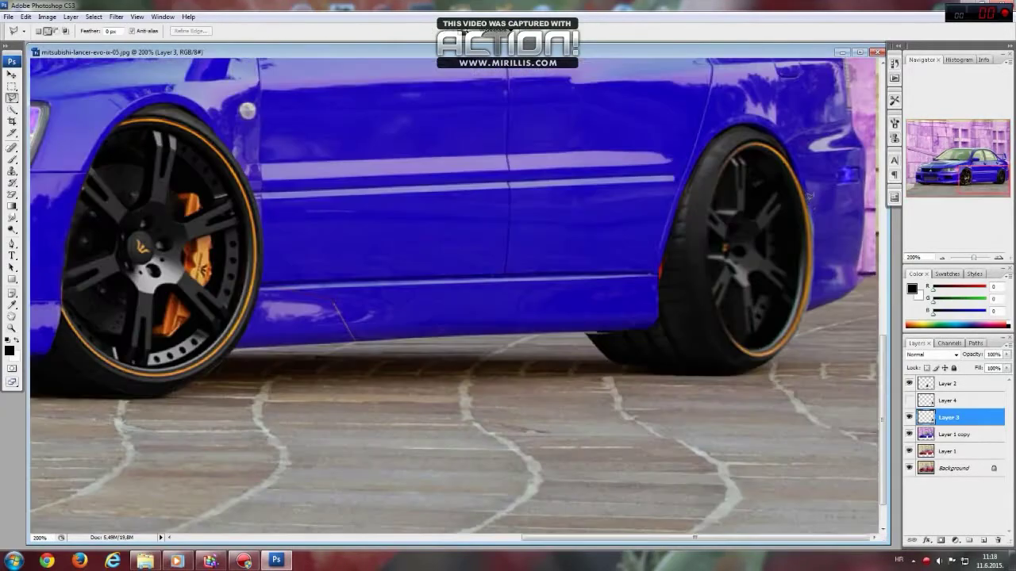
pyautogui.scroll(-2, 733, 390)
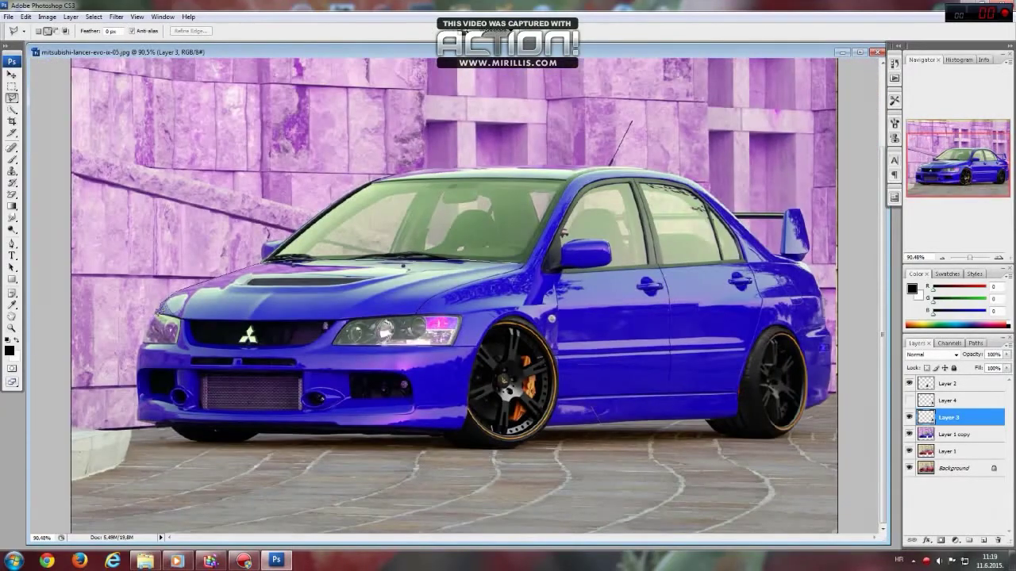
pyautogui.scroll(3, 838, 89)
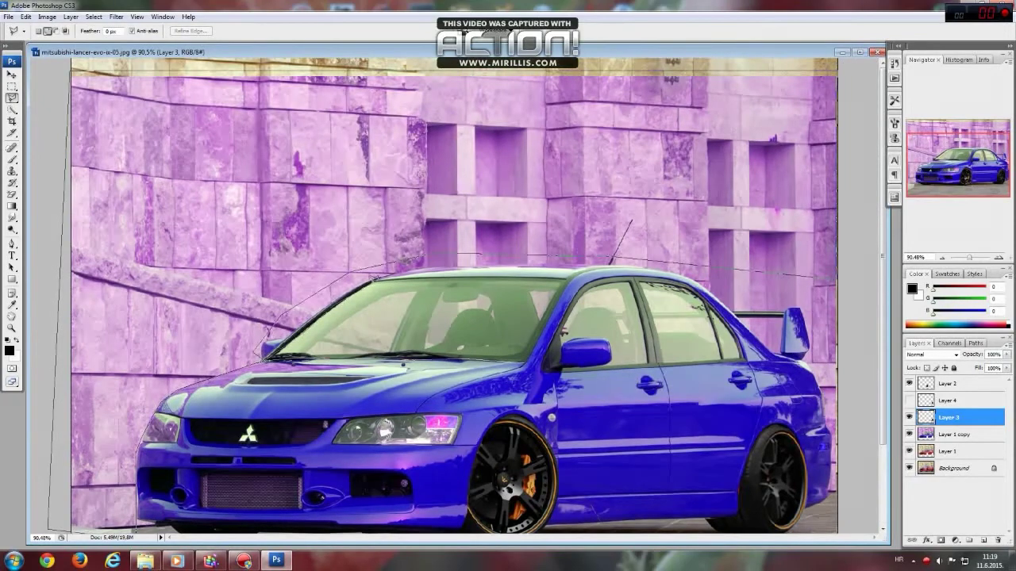
# Delete the lassoed purple wall area on Layer 1 copy and deselect
pyautogui.doubleClick(529, 342)
pyautogui.hotkey('alt', '[')
pyautogui.press('Delete')
pyautogui.hotkey('ctrl', 'd')
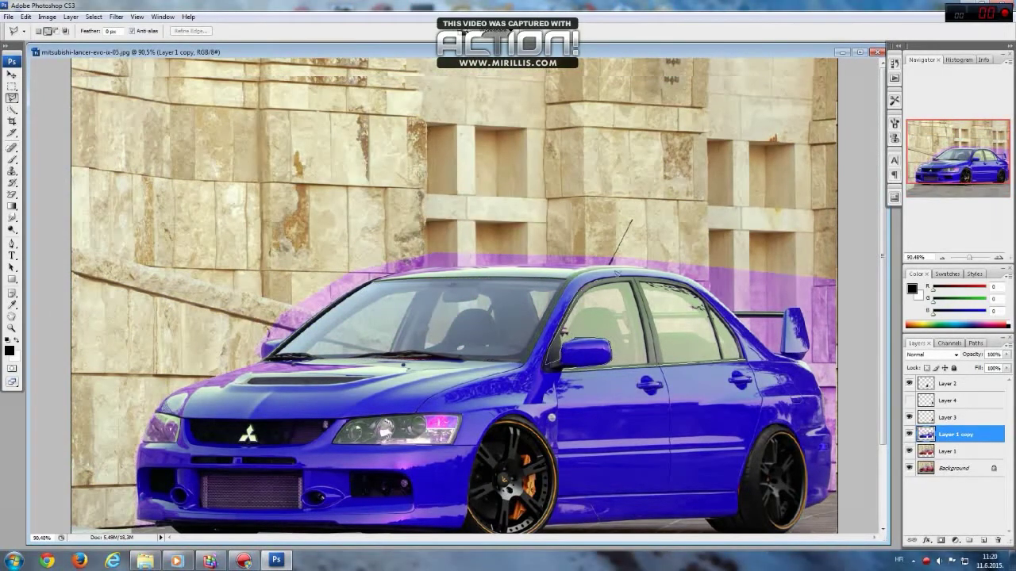
# Erase the leftover purple fringe around the car's roof
pyautogui.press('e')
pyautogui.scroll(-2, 454, 296)
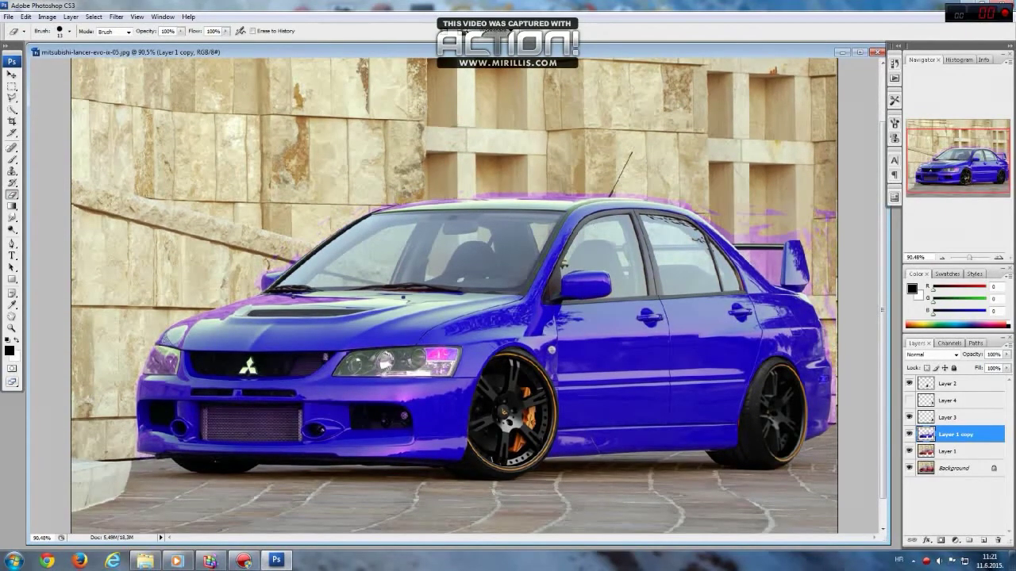
pyautogui.press('l')
pyautogui.scroll(2, 139, 416)
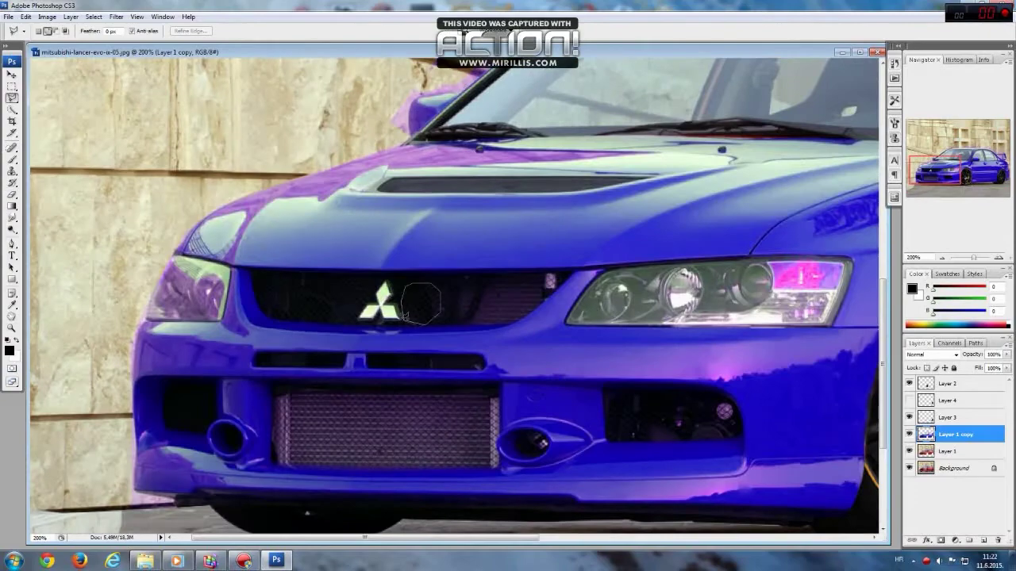
# Copy a grille mesh patch to its own layer and warp it over the Mitsubishi badge
pyautogui.hotkey('ctrl', 'j')
pyautogui.click(25, 16)
pyautogui.click(55, 199)
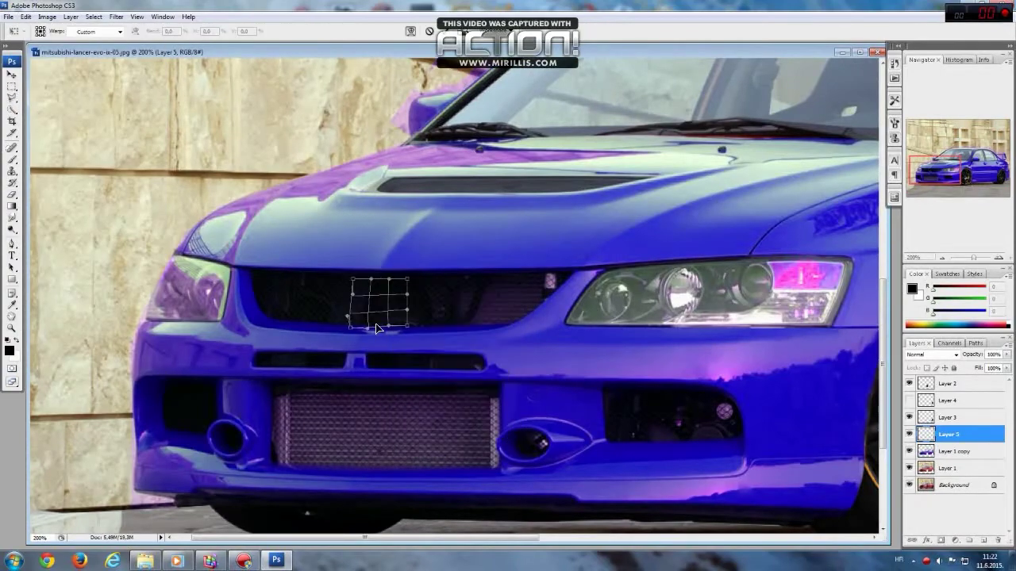
pyautogui.press('Return')
pyautogui.hotkey('ctrl', '-')
pyautogui.hotkey('ctrl', '-')
pyautogui.hotkey('ctrl', '+')
pyautogui.scroll(2, 179, 412)
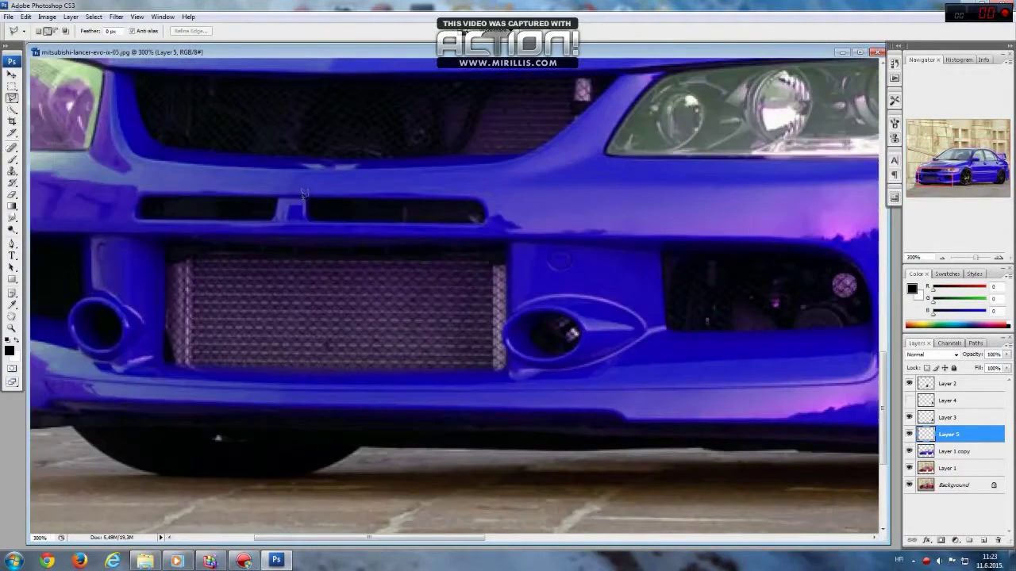
# Copy a black bumper slot to a new layer and transform it into a side-skirt vent
pyautogui.hotkey('ctrl', 'j')
pyautogui.click(26, 17)
pyautogui.click(56, 198)
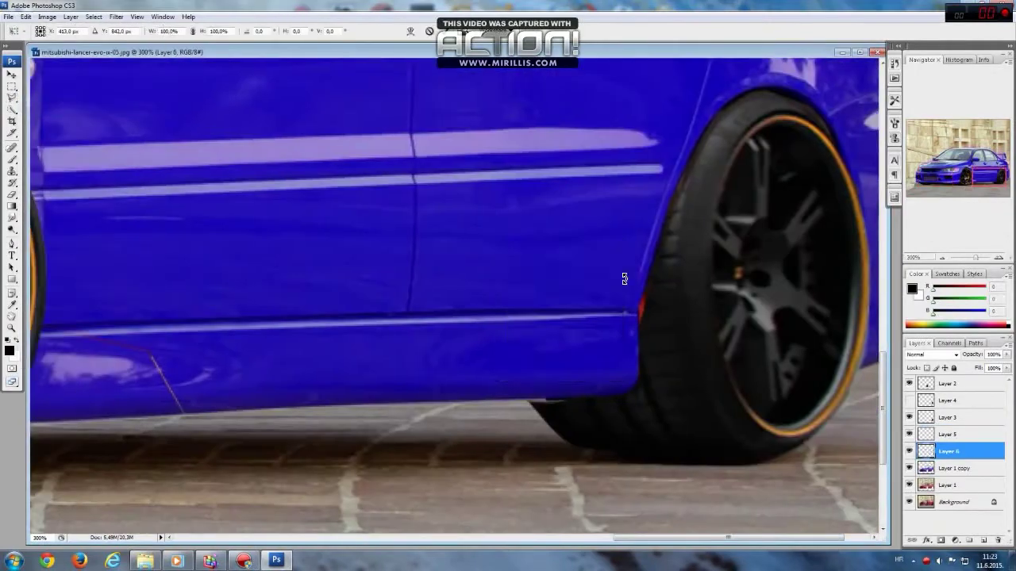
pyautogui.rightClick(474, 210)
pyautogui.click(512, 212)
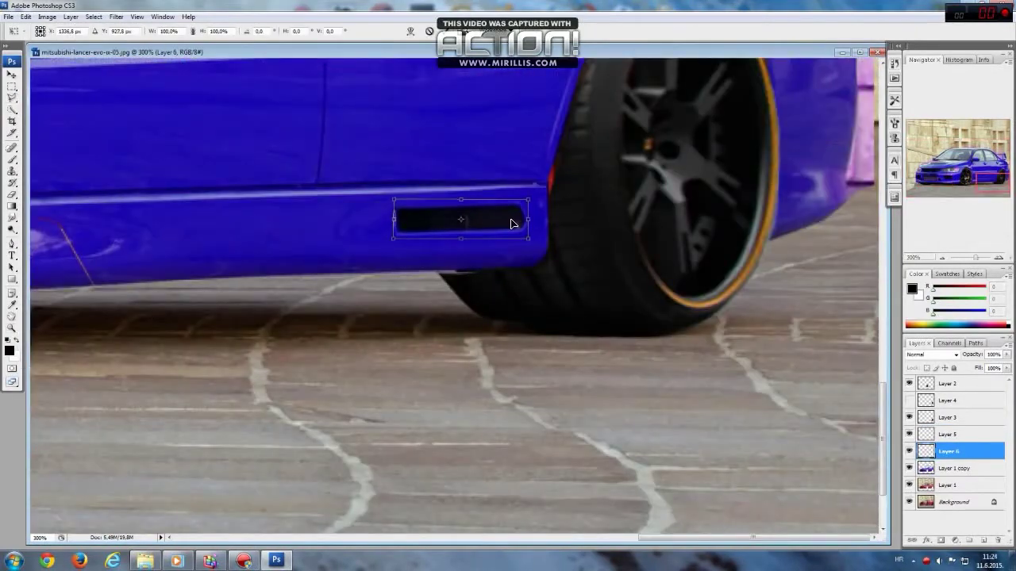
pyautogui.hotkey('ctrl', '0')
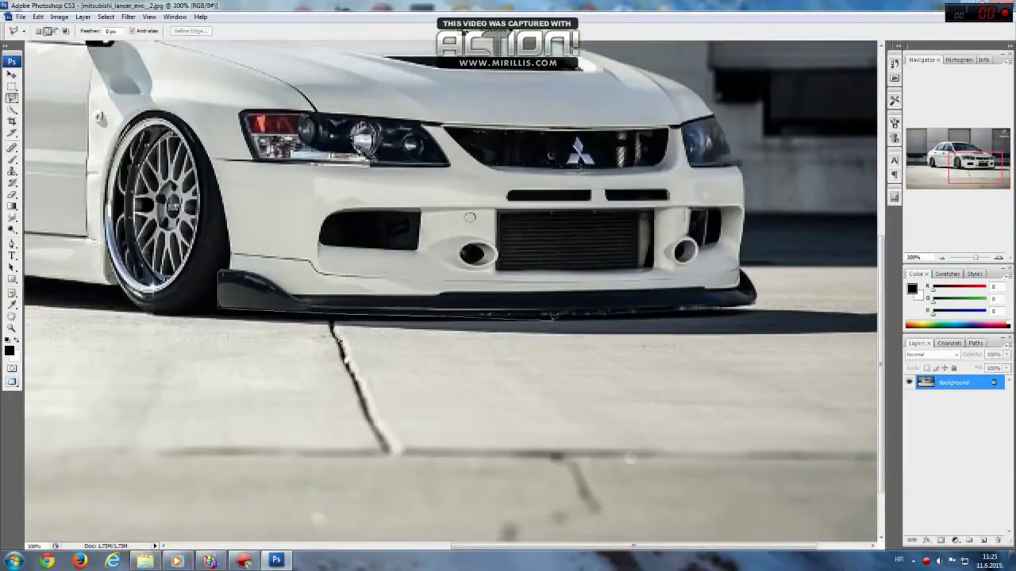
# Copy the black front lip and place it under the blue Lancer's front bumper
pyautogui.rightClick(578, 241)
pyautogui.hotkey('ctrl', 'c')
pyautogui.hotkey('ctrl', 'Tab')
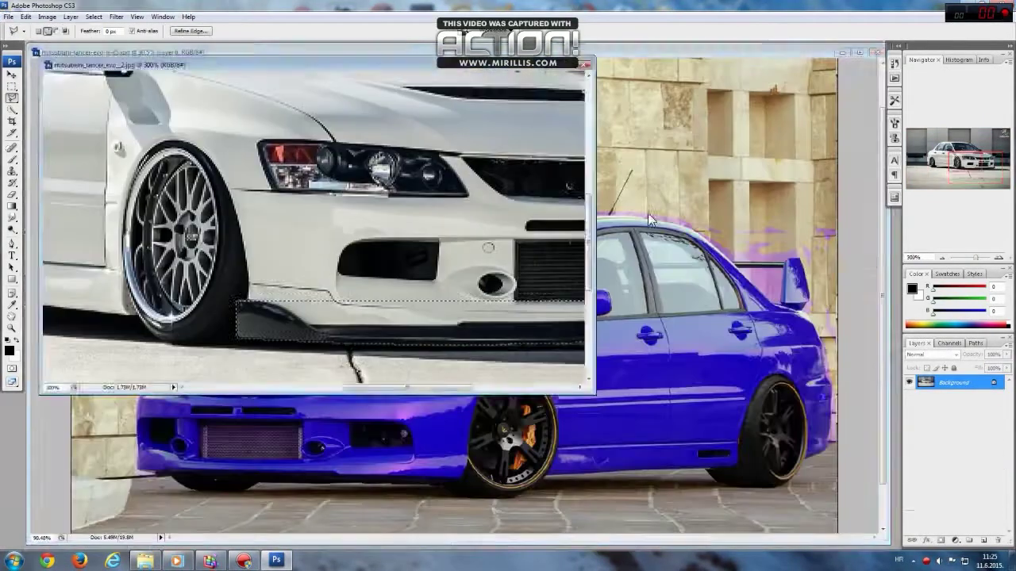
pyautogui.hotkey('ctrl', 'v')
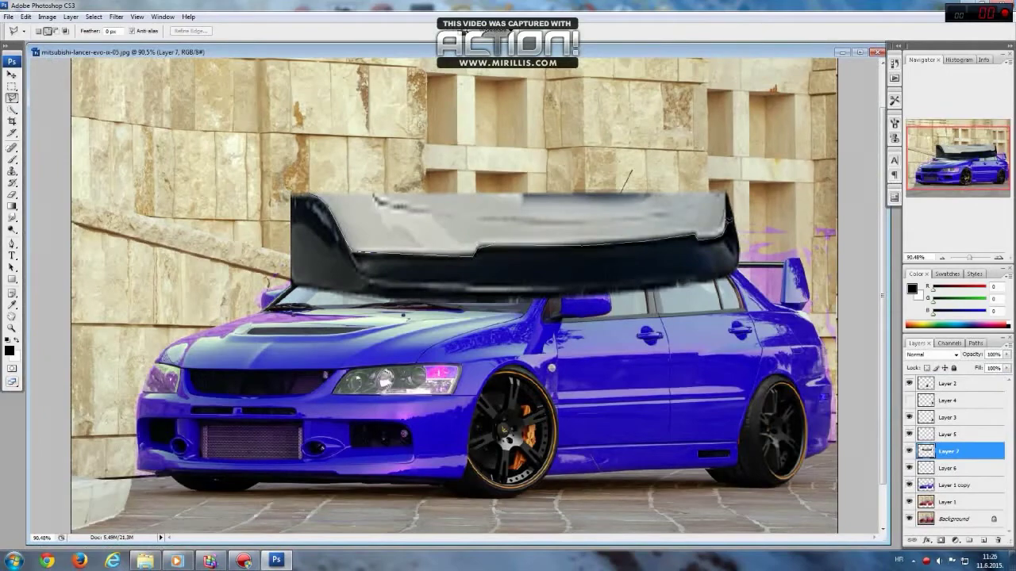
pyautogui.hotkey('ctrl', 't')
pyautogui.moveTo(508, 238); pyautogui.dragTo(231, 492)
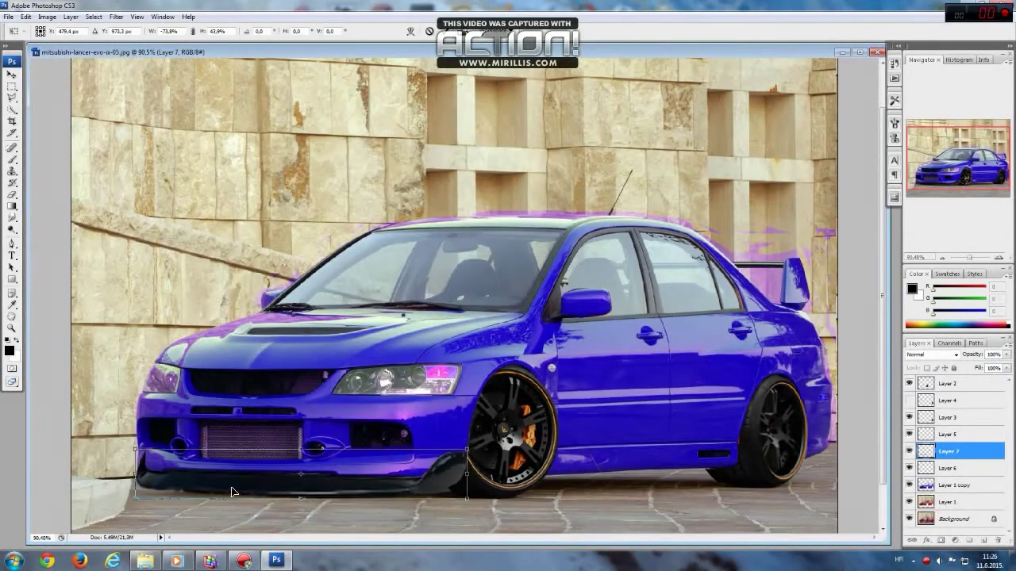
pyautogui.hotkey('ctrl', '+')
pyautogui.hotkey('ctrl', '+')
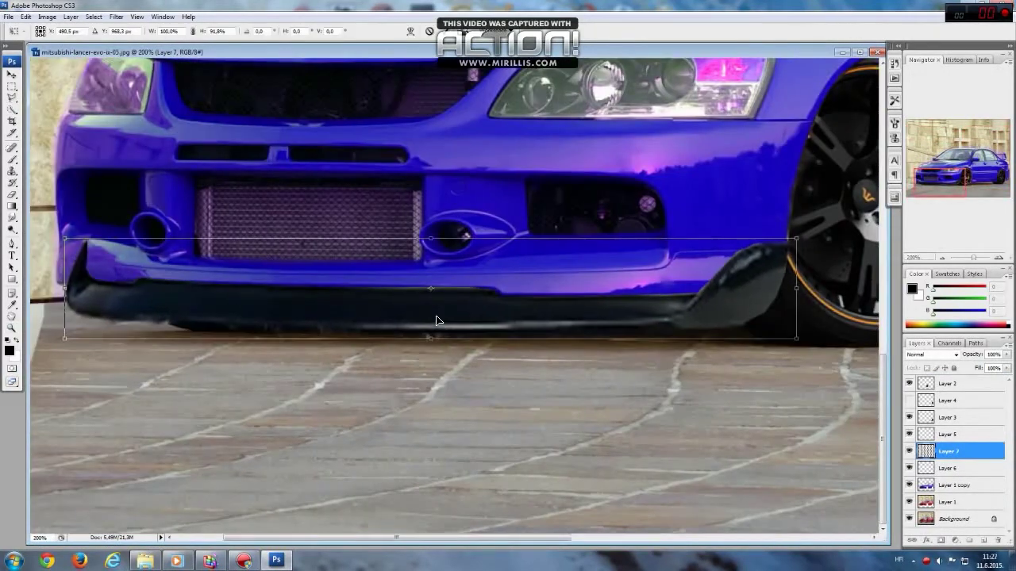
pyautogui.press('Return')
# Warp the lip's left end to follow the bumper curve
pyautogui.moveTo(63, 238); pyautogui.dragTo(68, 325)
pyautogui.rightClick(100, 200)
pyautogui.click(123, 319)
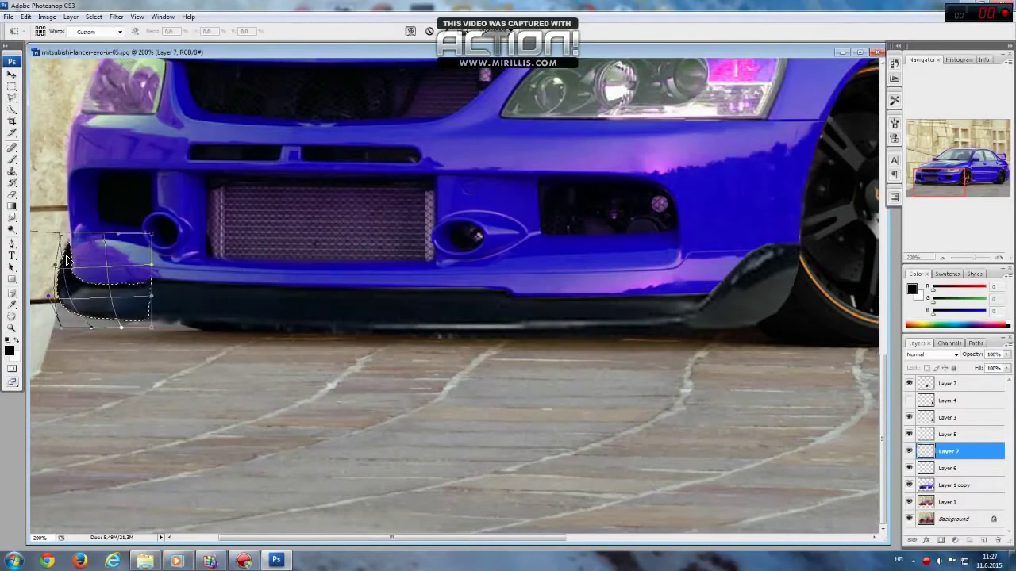
pyautogui.press('Return')
pyautogui.hotkey('ctrl', '0')
# Resize the front lip and adjust its Brightness/Contrast, then show the black wheels layer
pyautogui.hotkey('ctrl', 't')
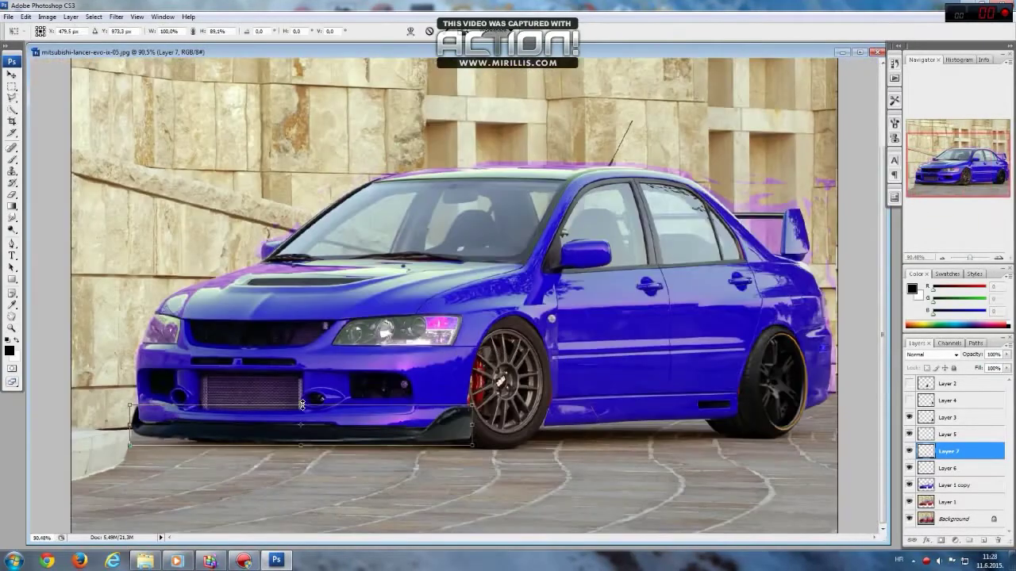
pyautogui.press('Return')
pyautogui.click(47, 17)
pyautogui.click(175, 46)
pyautogui.click(646, 90)
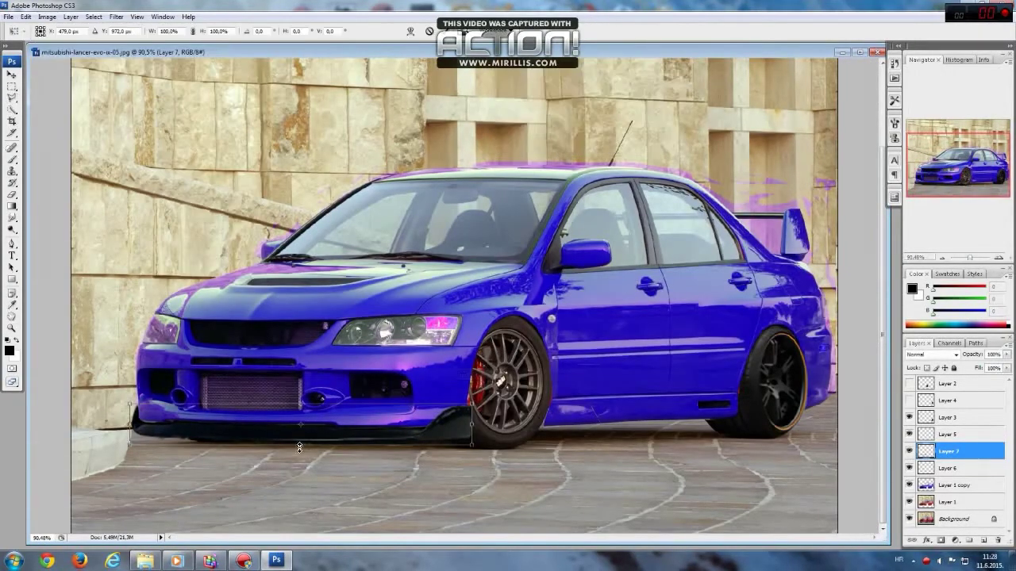
pyautogui.press('l')
pyautogui.click(908, 383)
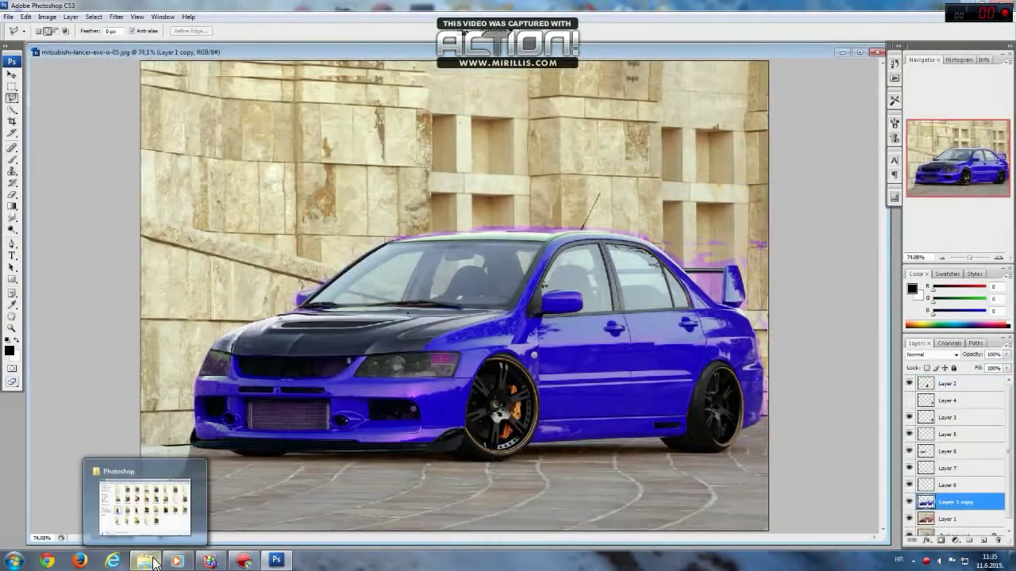
# Browse the dijelovi and Lancer folders to mitsubishi_lancer_evo_9 and bring up its file menu
pyautogui.click(153, 561)
pyautogui.doubleClick(403, 254)
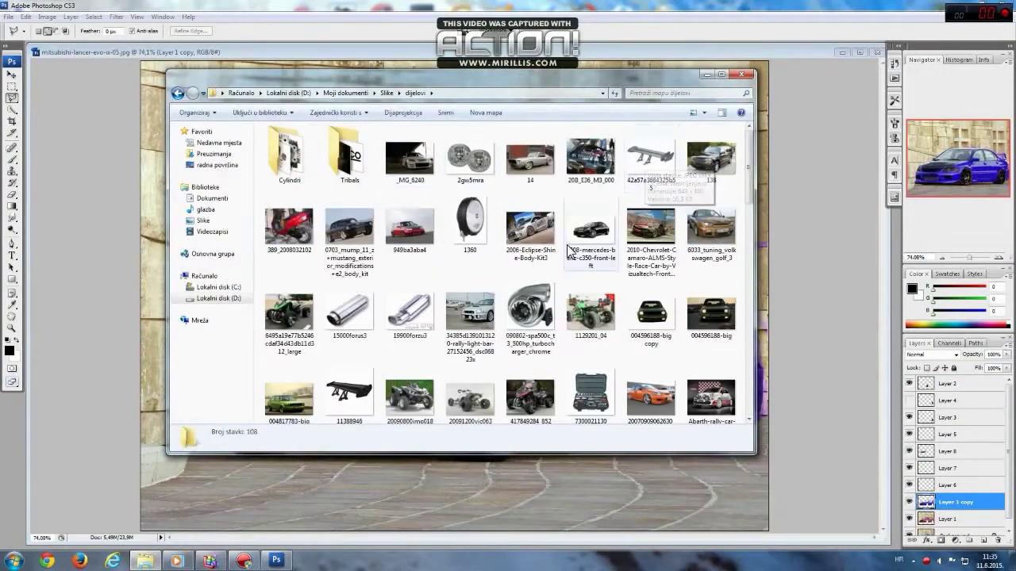
pyautogui.scroll(-5, 576, 297)
pyautogui.scroll(-5, 576, 297)
pyautogui.scroll(10, 576, 296)
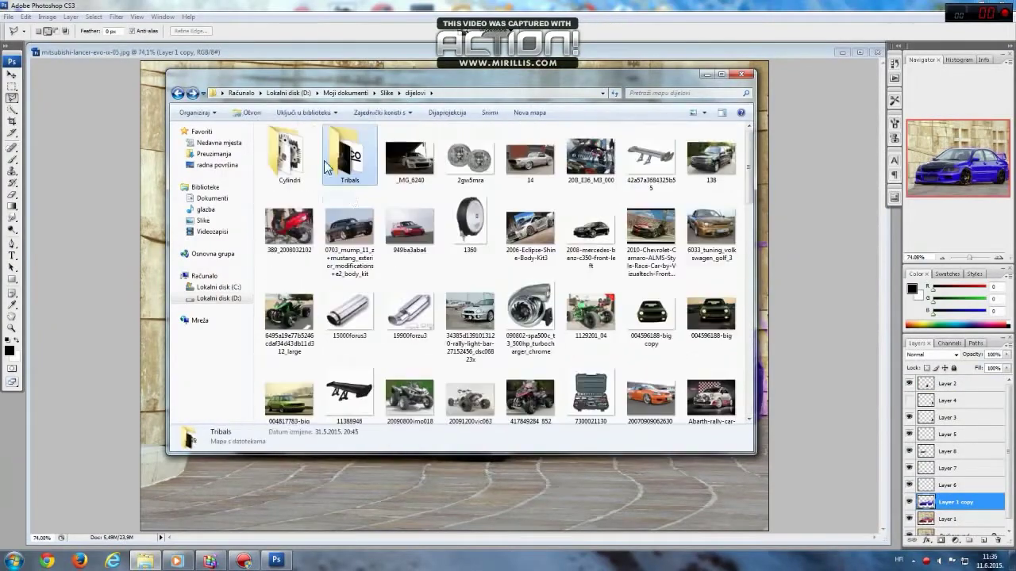
pyautogui.hotkey('alt', 'Left')
pyautogui.hotkey('alt', 'Left')
pyautogui.rightClick(473, 159)
# Open mitsubishi_lancer_evo_9 in Photoshop and scroll to its rear GT wing
pyautogui.click(555, 267)
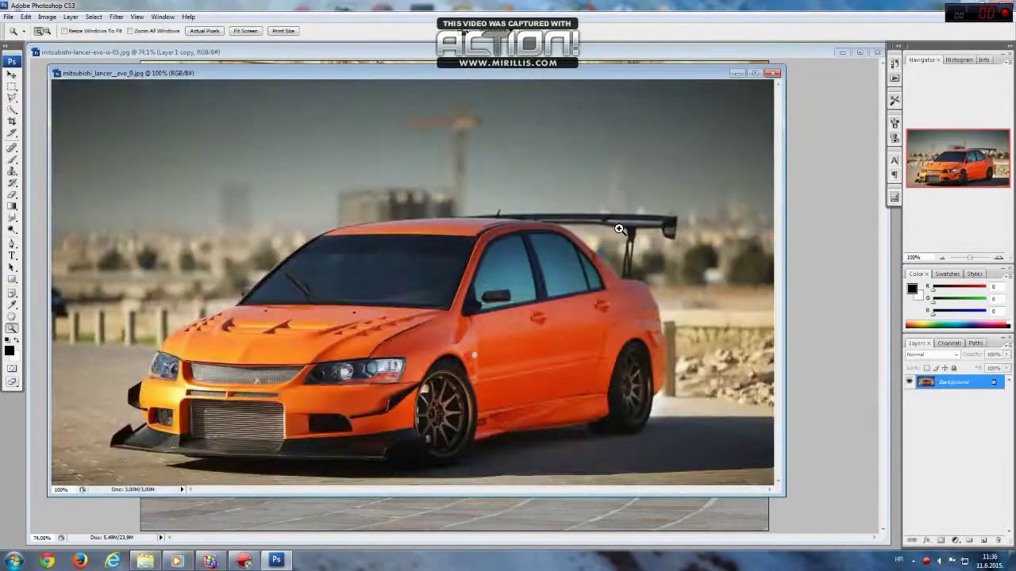
pyautogui.scroll(3, 259, 204)
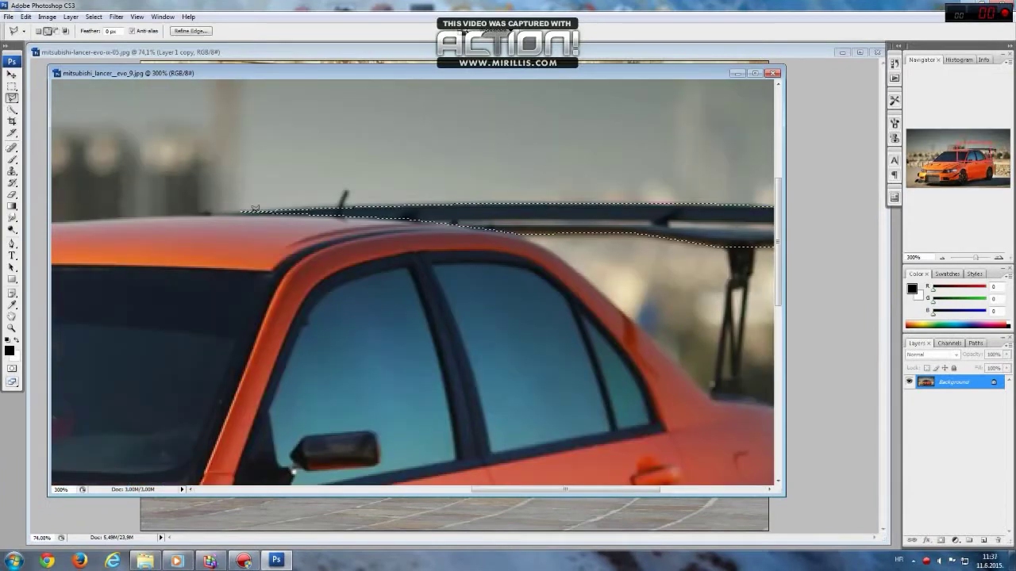
pyautogui.hscroll(5, 254, 208)
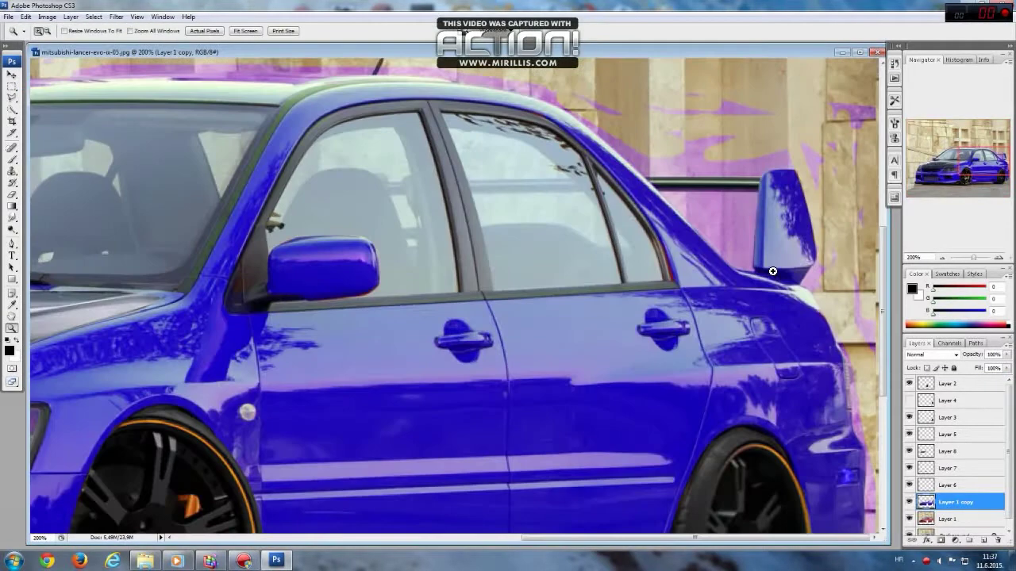
pyautogui.scroll(2, 238, 238)
# Copy a patch of wall around the spoiler area into a new Layer 9
pyautogui.click(724, 234)
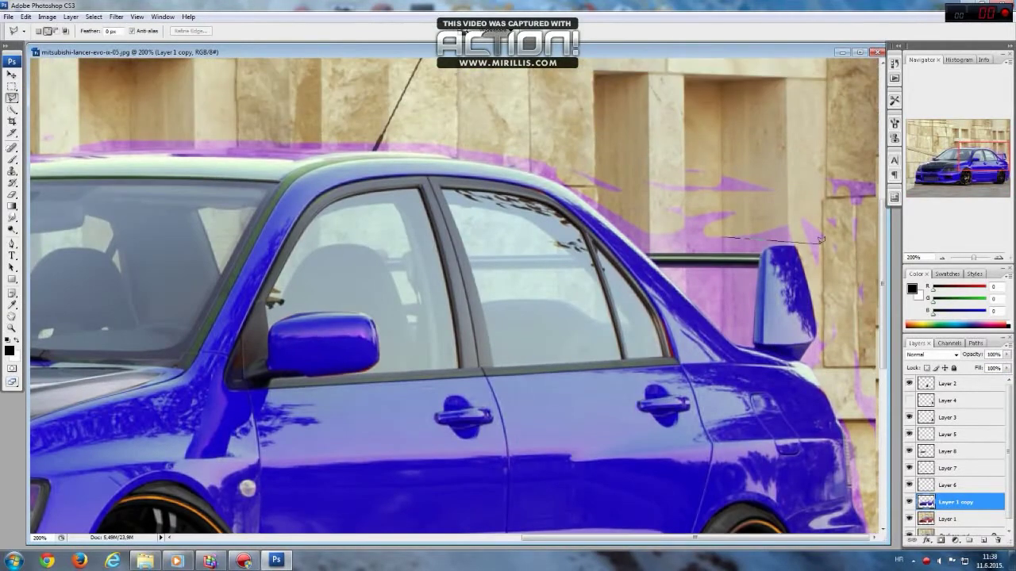
pyautogui.click(909, 502)
pyautogui.click(25, 17)
pyautogui.click(39, 95)
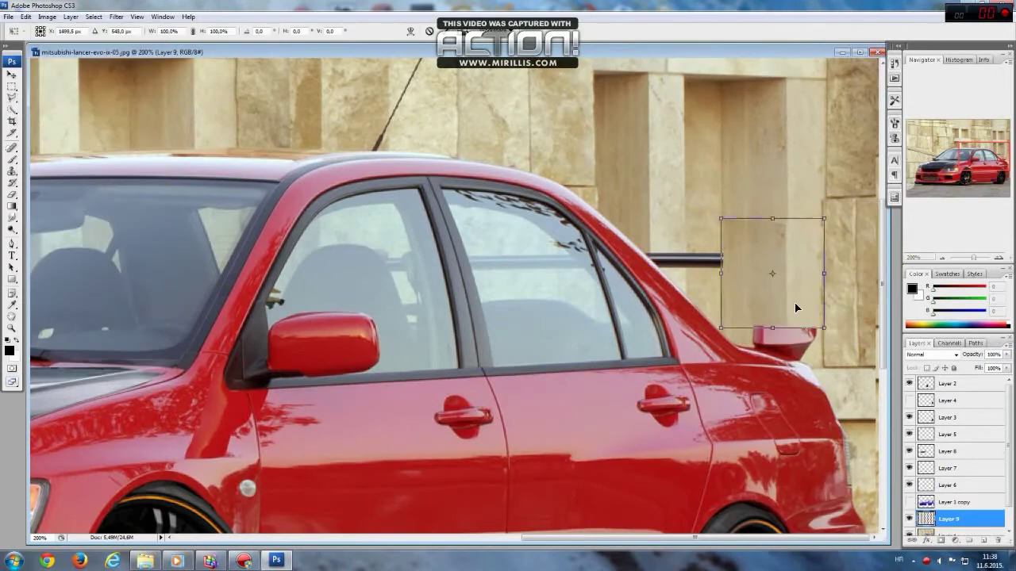
pyautogui.click(909, 503)
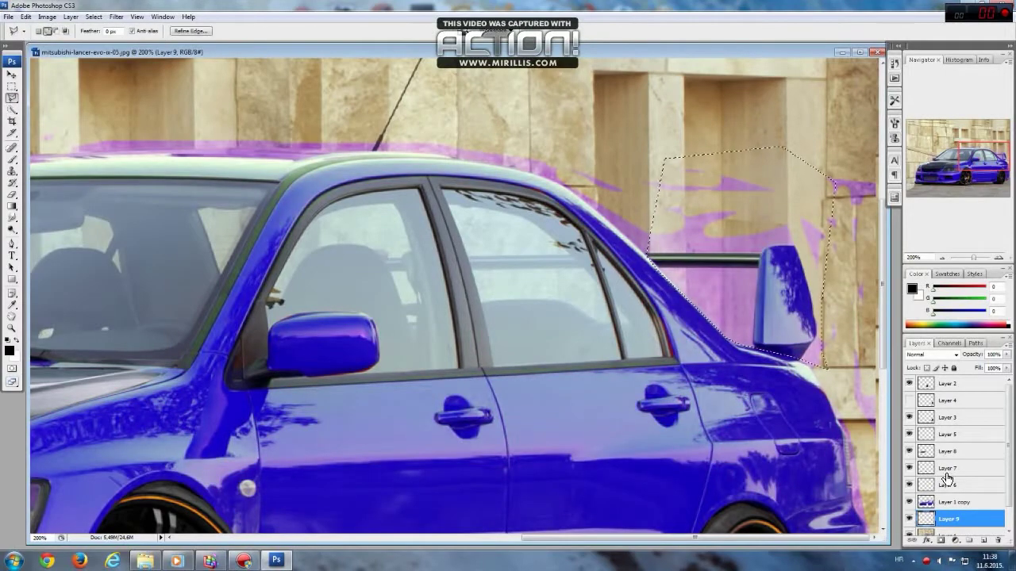
# Delete the spoiler area from Layer 1 copy and smudge wall texture over it
pyautogui.click(948, 502)
pyautogui.press('Delete')
pyautogui.hotkey('ctrl', 'd')
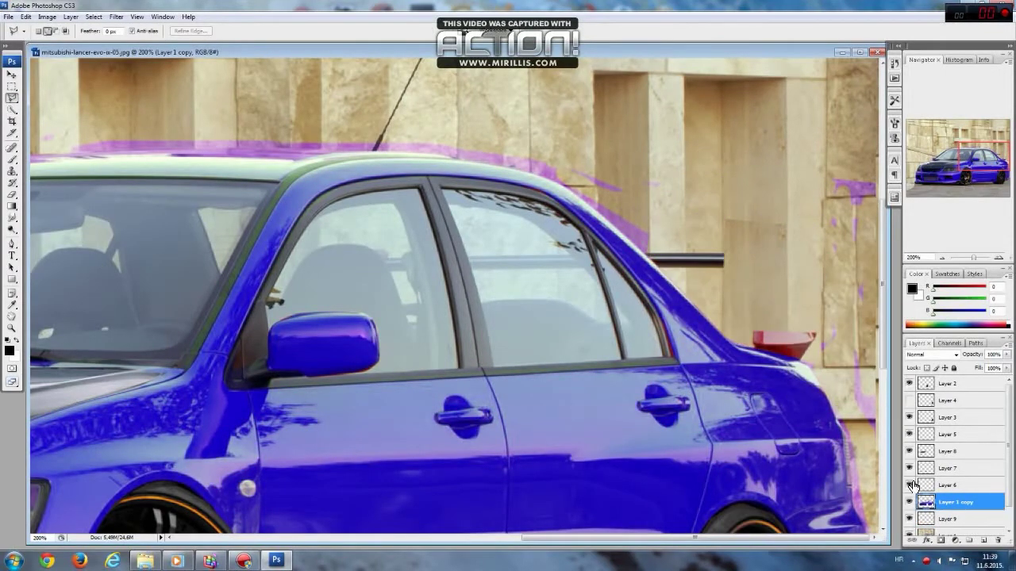
pyautogui.click(948, 519)
pyautogui.click(12, 216)
pyautogui.moveTo(773, 306); pyautogui.dragTo(774, 349)
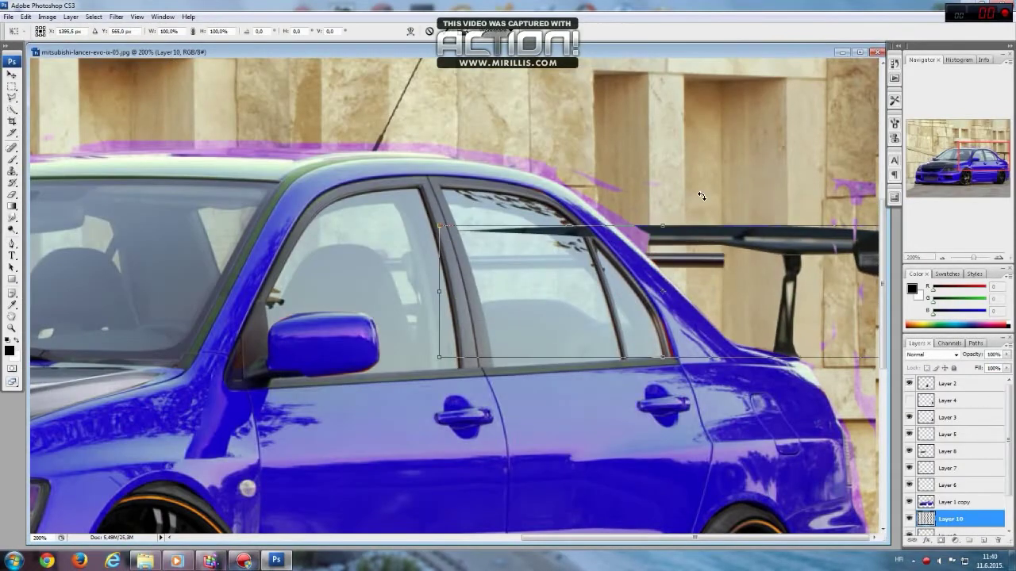
# Free Transform the GT wing to 81% height to fit the trunk
pyautogui.moveTo(977, 260); pyautogui.dragTo(969, 259)
pyautogui.hotkey('ctrl', 't')
pyautogui.moveTo(739, 268); pyautogui.dragTo(741, 279)
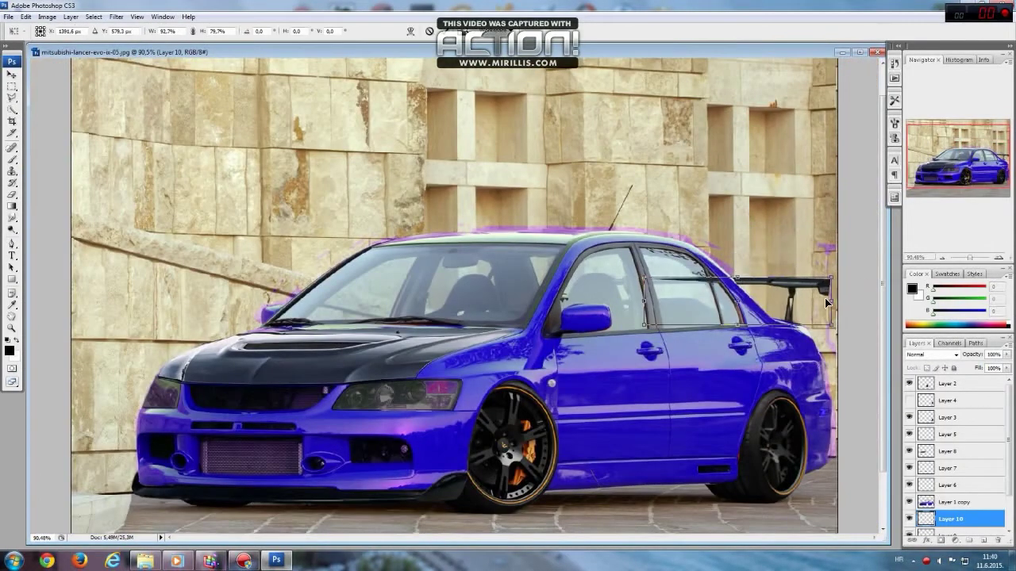
pyautogui.press('Return')
# Copy a piece of the wing to its own layer and free-transform it
pyautogui.doubleClick(803, 274)
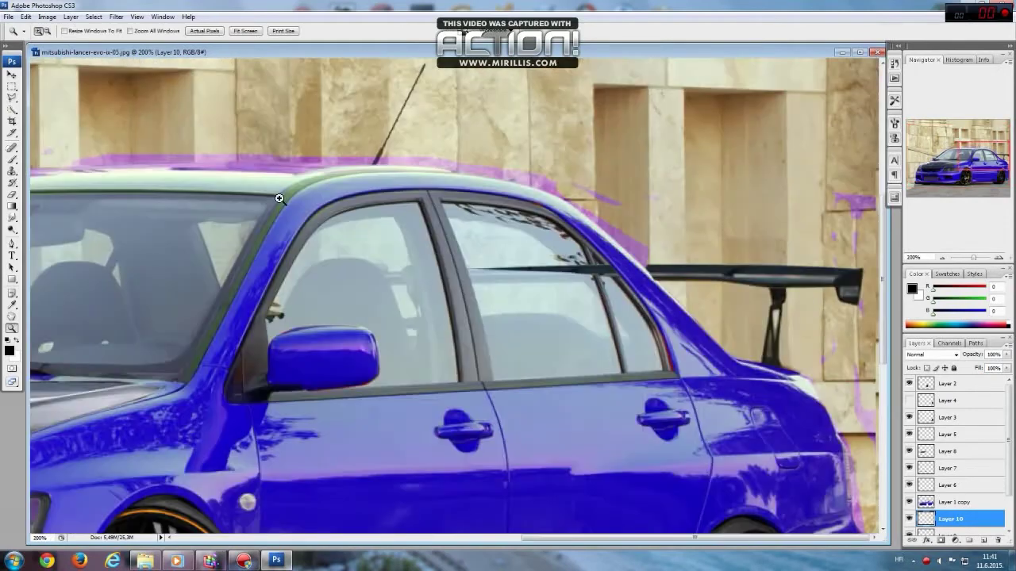
pyautogui.hotkey('ctrl', 'j')
pyautogui.rightClick(849, 292)
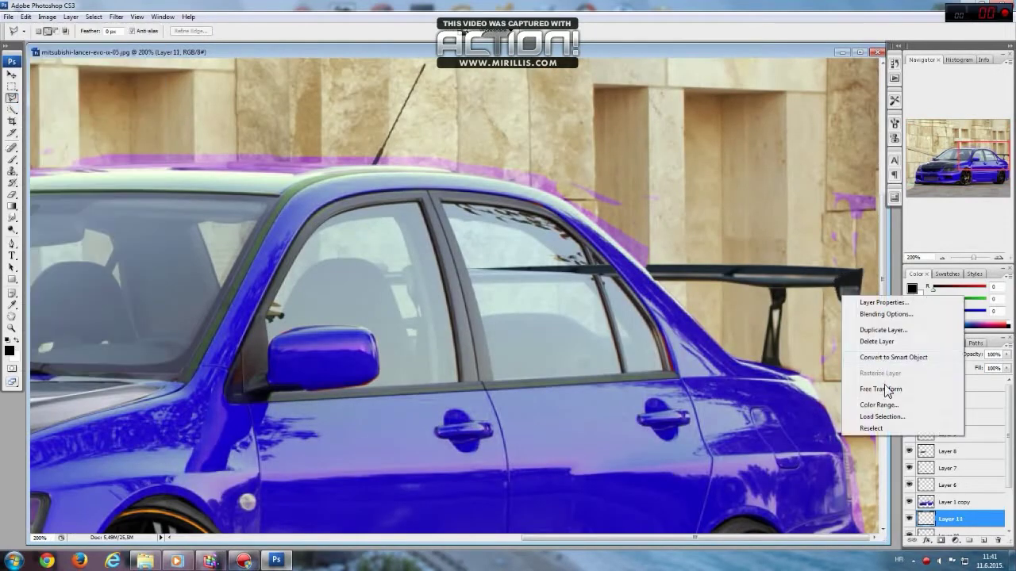
pyautogui.click(893, 390)
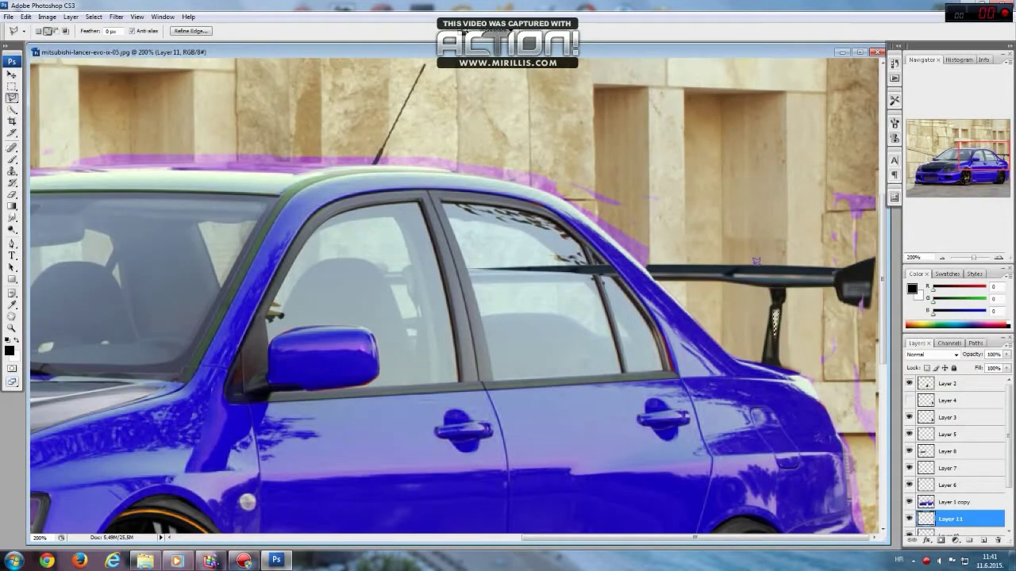
pyautogui.scroll(-2, 910, 492)
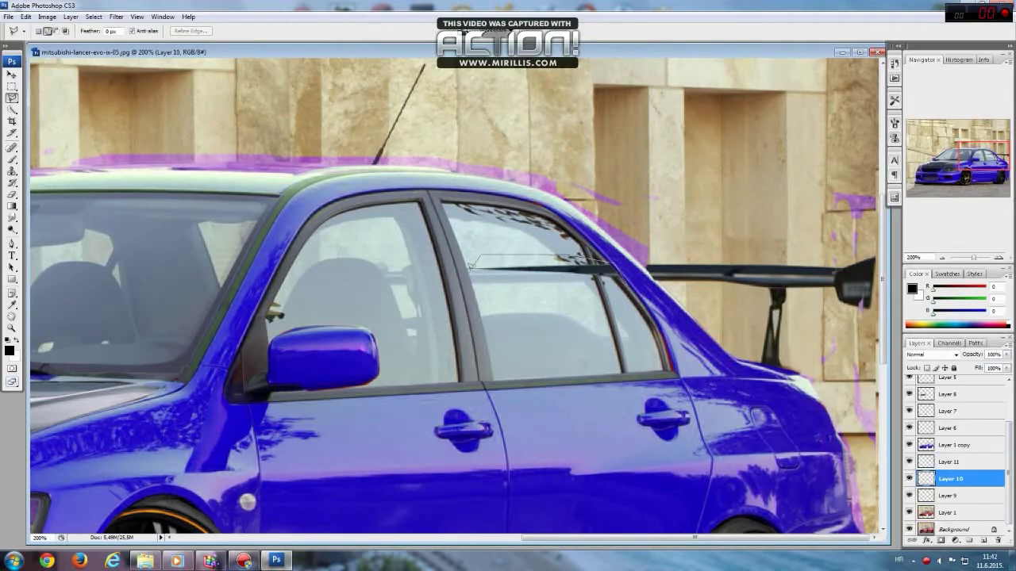
pyautogui.moveTo(973, 258); pyautogui.dragTo(970, 258)
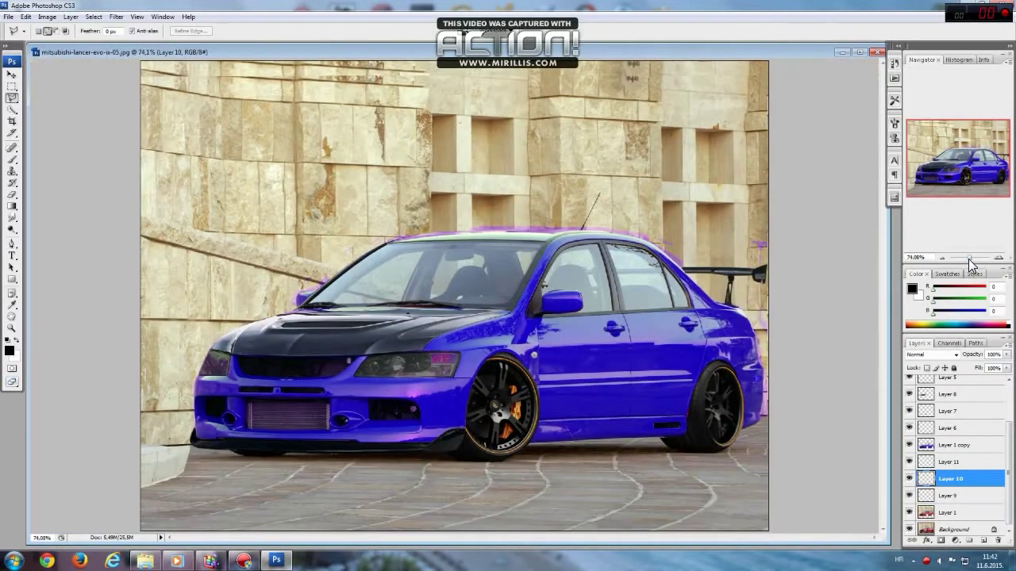
# Open the red hatchback photo 949ba3aba4.jpg from the dijelovi folder in Photoshop
pyautogui.click(146, 560)
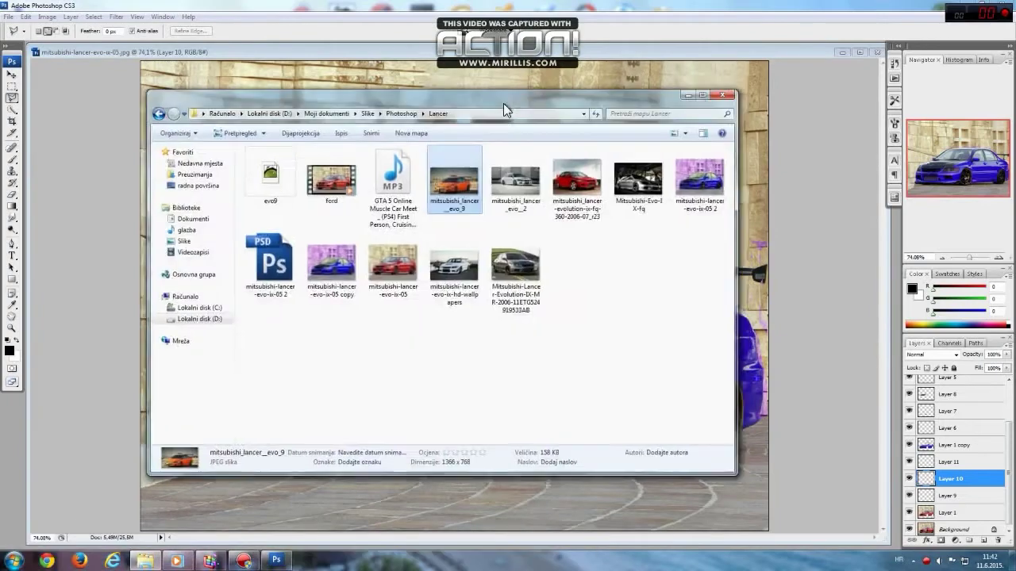
pyautogui.click(401, 113)
pyautogui.doubleClick(509, 179)
pyautogui.doubleClick(388, 248)
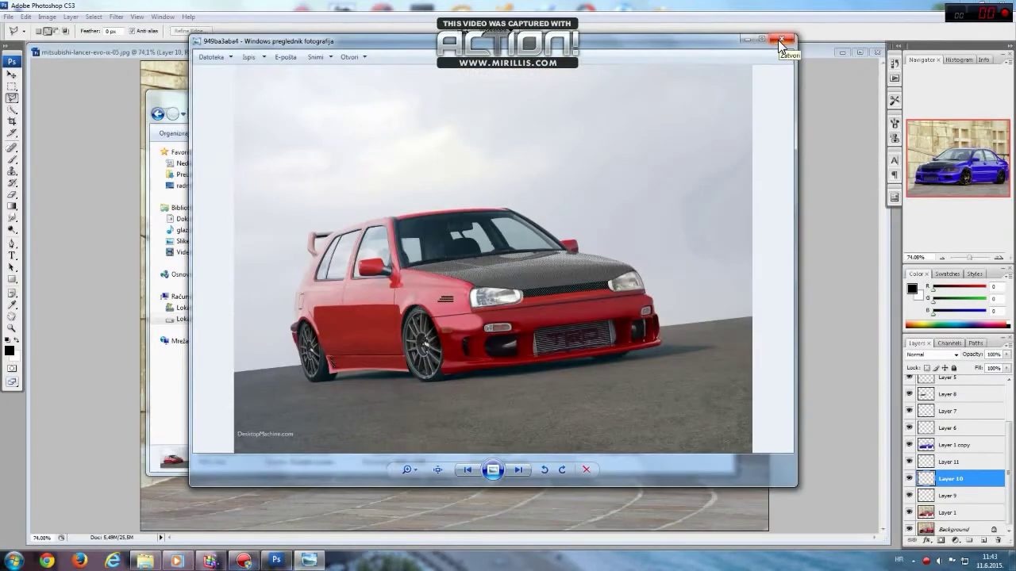
pyautogui.click(778, 40)
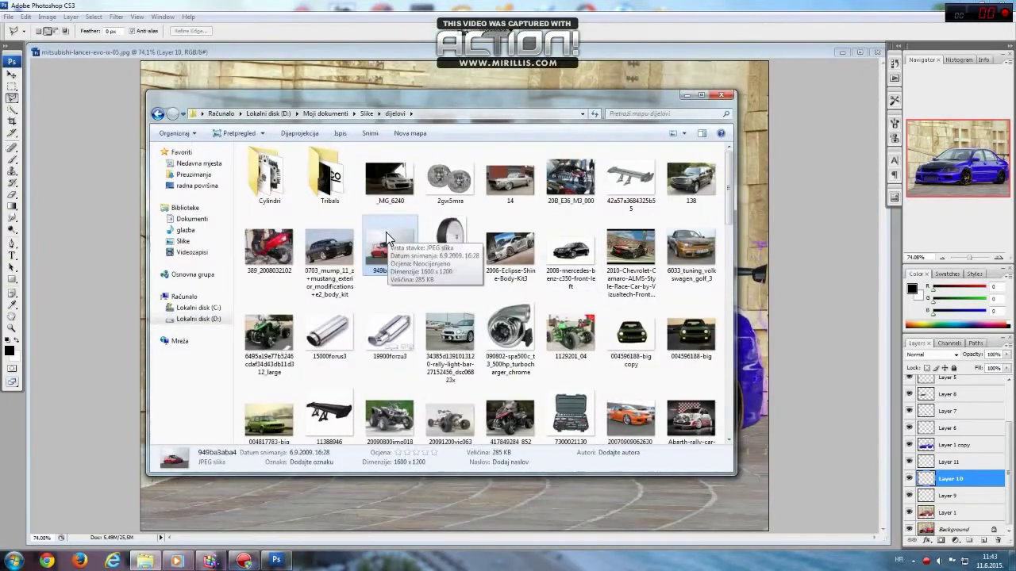
pyautogui.moveTo(388, 247); pyautogui.dragTo(7, 70)
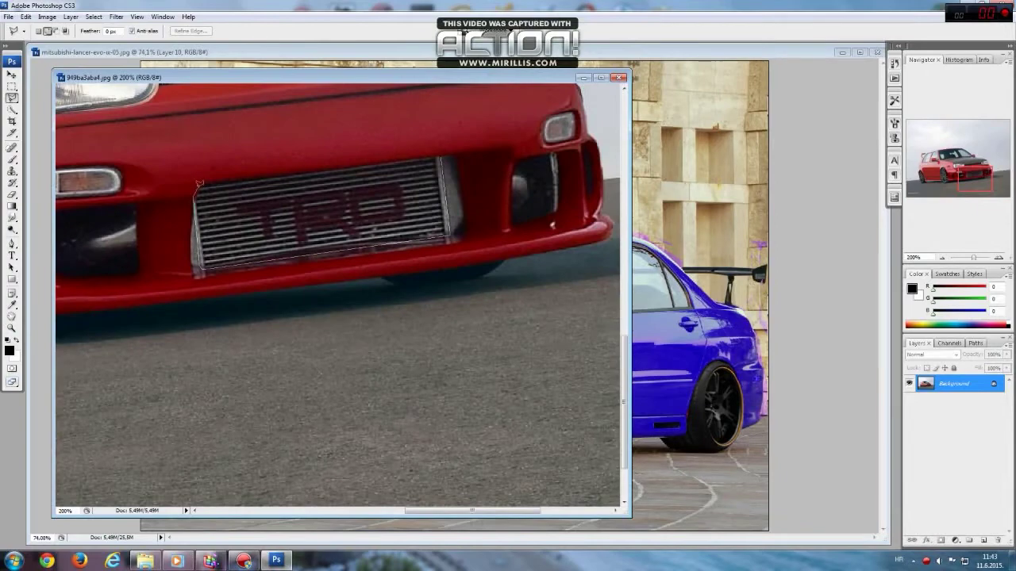
# Trial-transform the pasted TRD grille in the Lancer composition, then cancel
pyautogui.click(706, 97)
pyautogui.click(952, 494)
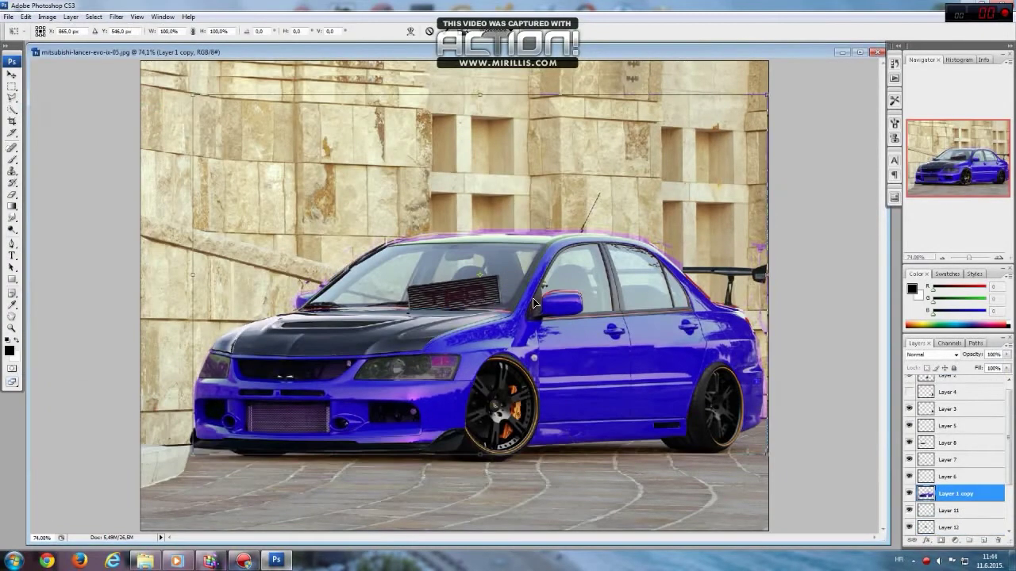
pyautogui.hotkey('ctrl', 't')
pyautogui.rightClick(588, 372)
pyautogui.click(589, 372)
pyautogui.press('Return')
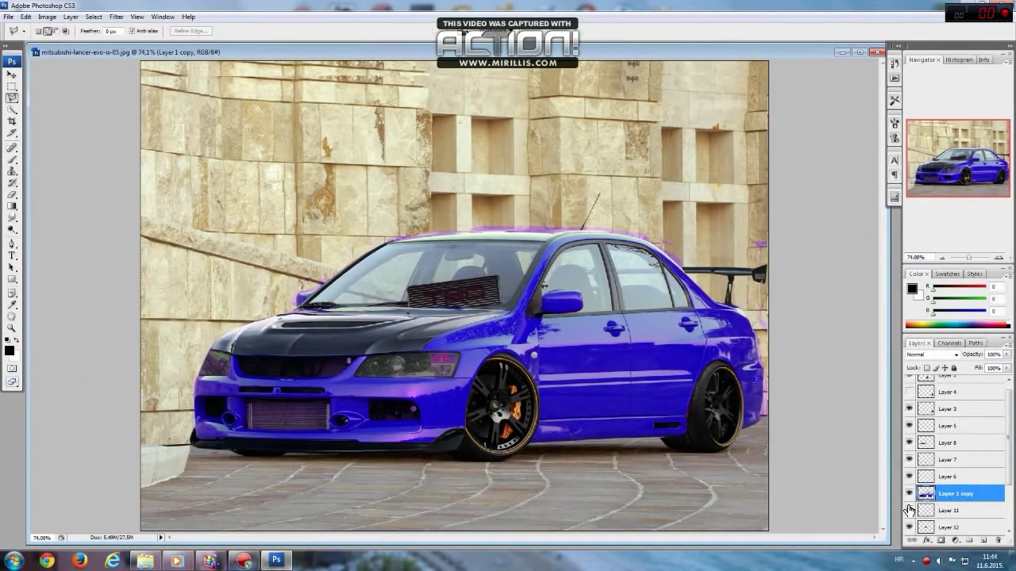
pyautogui.scroll(-2, 908, 447)
# Duplicate the grille patch, move it down and transform the copy
pyautogui.click(953, 460)
pyautogui.press('v')
pyautogui.moveTo(452, 294)
pyautogui.mouseDown()
pyautogui.moveTo(295, 487)
pyautogui.moveTo(478, 498)
pyautogui.mouseUp()
pyautogui.hotkey('ctrl', 'alt', 't')
pyautogui.rightClick(480, 497)
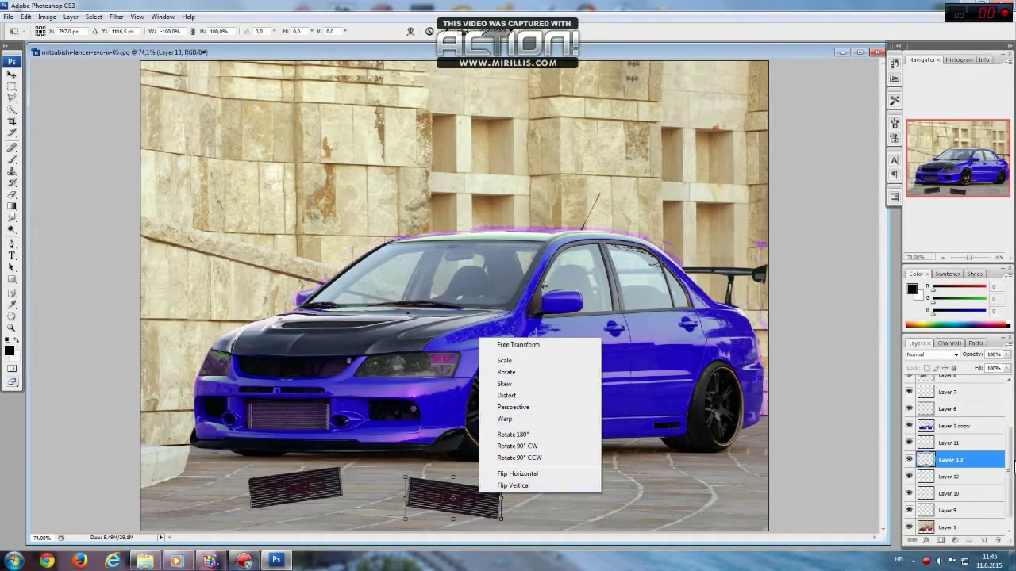
pyautogui.press('Return')
# Delete the grille patch Layers 12 and 13
pyautogui.rightClick(952, 460)
pyautogui.click(927, 257)
pyautogui.rightClick(952, 459)
pyautogui.click(927, 256)
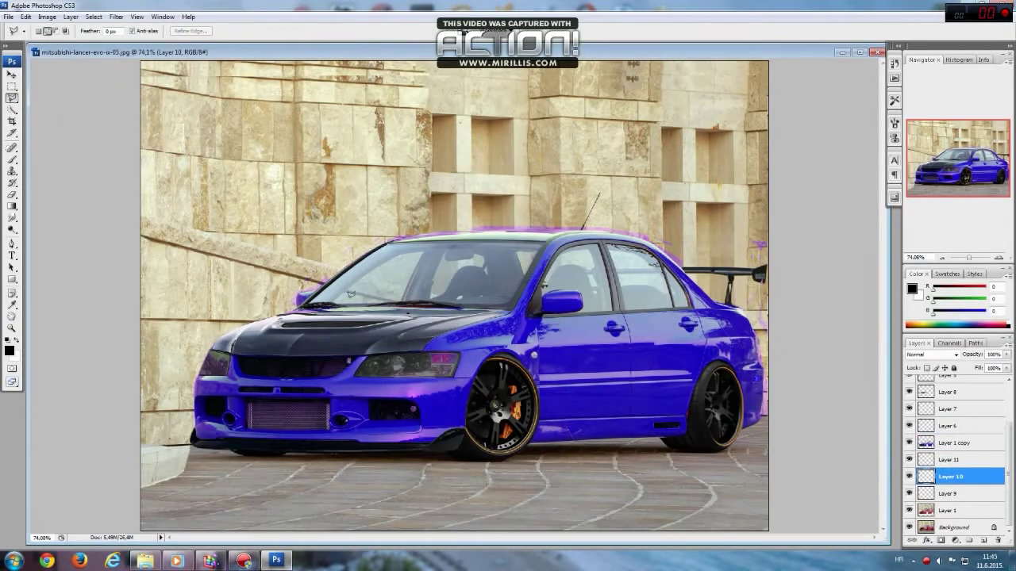
# Open intercooler.jpg from the dijelovi parts folder
pyautogui.click(174, 562)
pyautogui.click(309, 539)
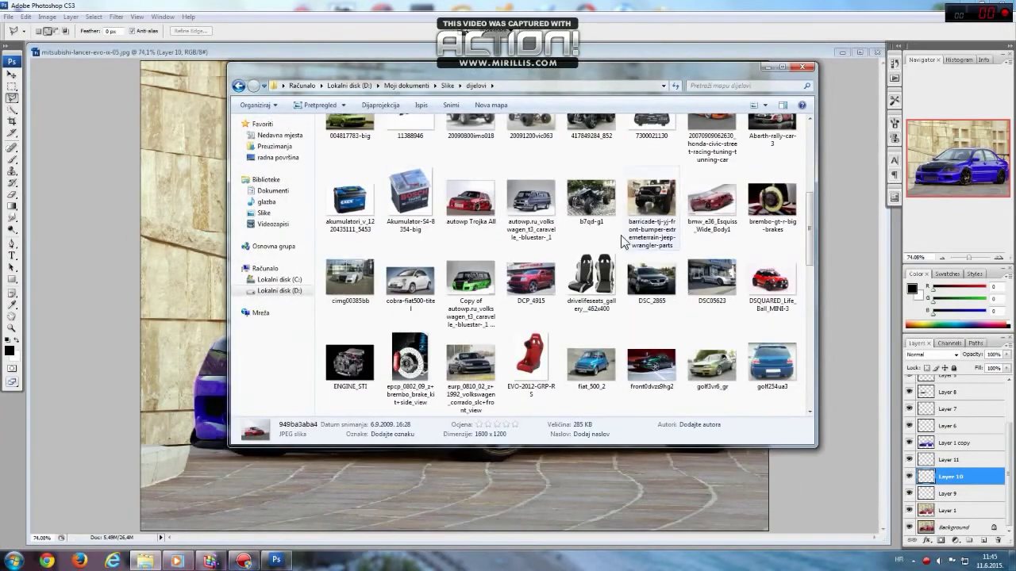
pyautogui.scroll(-5, 464, 300)
pyautogui.doubleClick(464, 300)
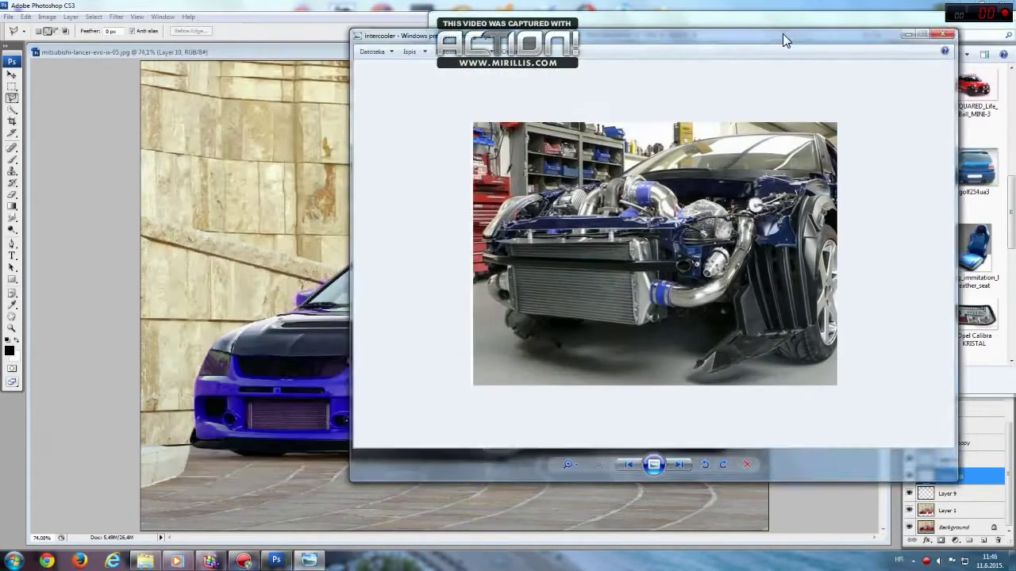
pyautogui.moveTo(782, 33); pyautogui.dragTo(883, 36)
pyautogui.rightClick(528, 270)
# Copy the chrome intercooler pipe from intercooler.jpg and paste it into the Lancer composition
pyautogui.click(587, 292)
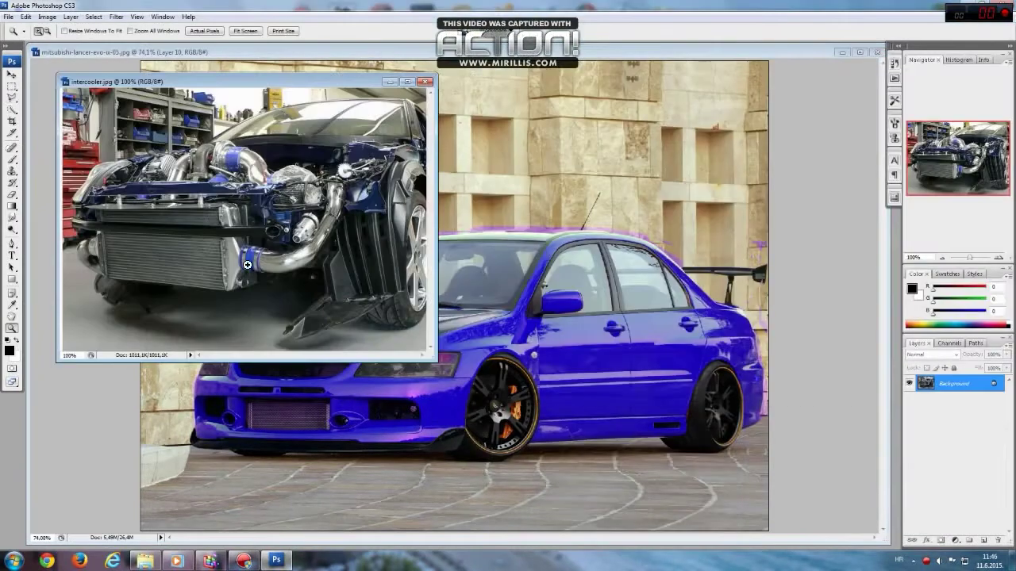
pyautogui.hotkey('ctrl', '+')
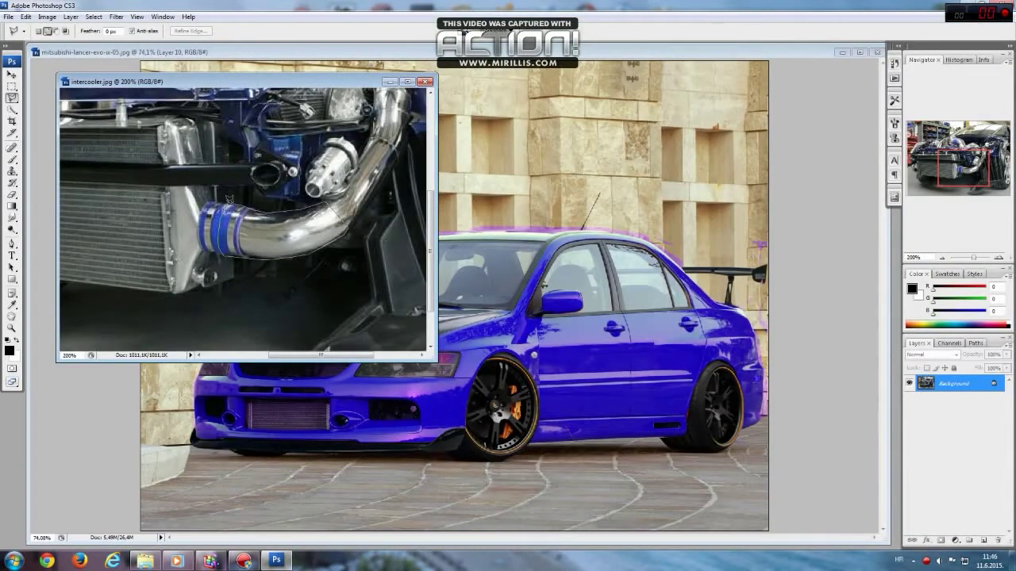
pyautogui.click(25, 16)
pyautogui.click(42, 94)
pyautogui.click(703, 51)
pyautogui.hotkey('ctrl', 'v')
# Move the pipe onto the front bumper vent and rotate it to sit inside
pyautogui.moveTo(454, 295); pyautogui.dragTo(270, 219)
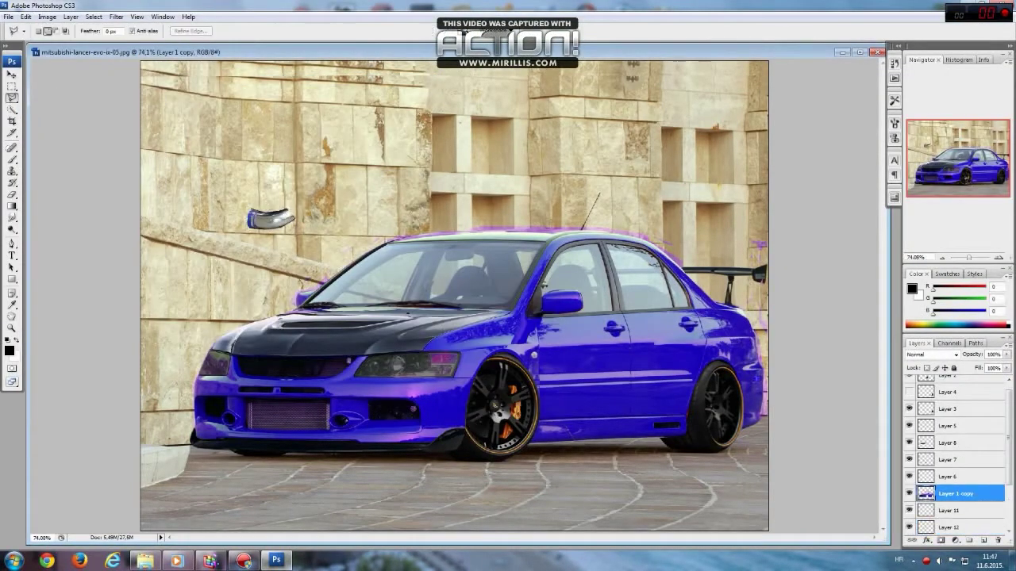
pyautogui.hotkey('ctrl', '+')
pyautogui.moveTo(203, 108); pyautogui.dragTo(349, 373)
pyautogui.hotkey('ctrl', '+')
pyautogui.hotkey('ctrl', 't')
pyautogui.rightClick(465, 291)
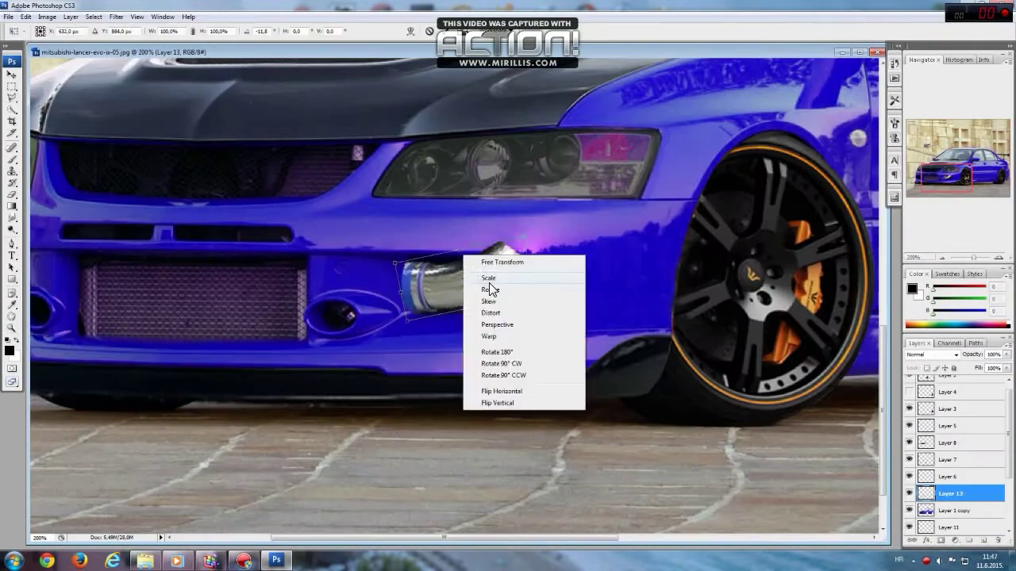
pyautogui.click(490, 288)
pyautogui.moveTo(424, 292); pyautogui.dragTo(493, 254)
pyautogui.press('Return')
# Trim the pipe with the Lasso tool
pyautogui.press('l')
pyautogui.rightClick(484, 239)
pyautogui.click(468, 327)
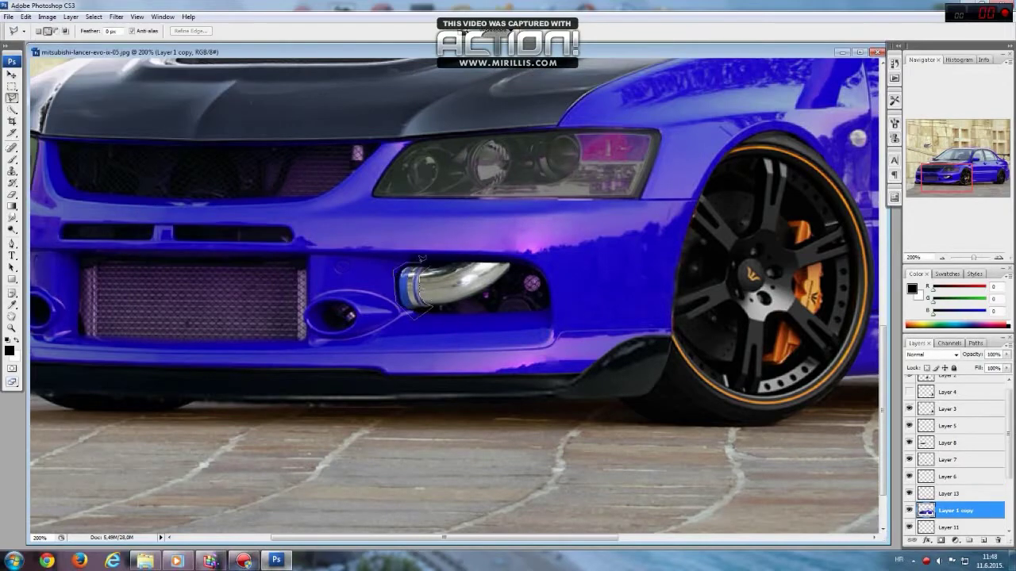
# Tint the pipe's end orange with Hue/Saturation and adjust its Brightness/Contrast
pyautogui.click(47, 16)
pyautogui.click(175, 105)
pyautogui.moveTo(634, 88); pyautogui.dragTo(681, 88)
pyautogui.moveTo(638, 117)
pyautogui.mouseDown()
pyautogui.moveTo(632, 143)
pyautogui.moveTo(578, 134)
pyautogui.mouseUp()
pyautogui.press('Return')
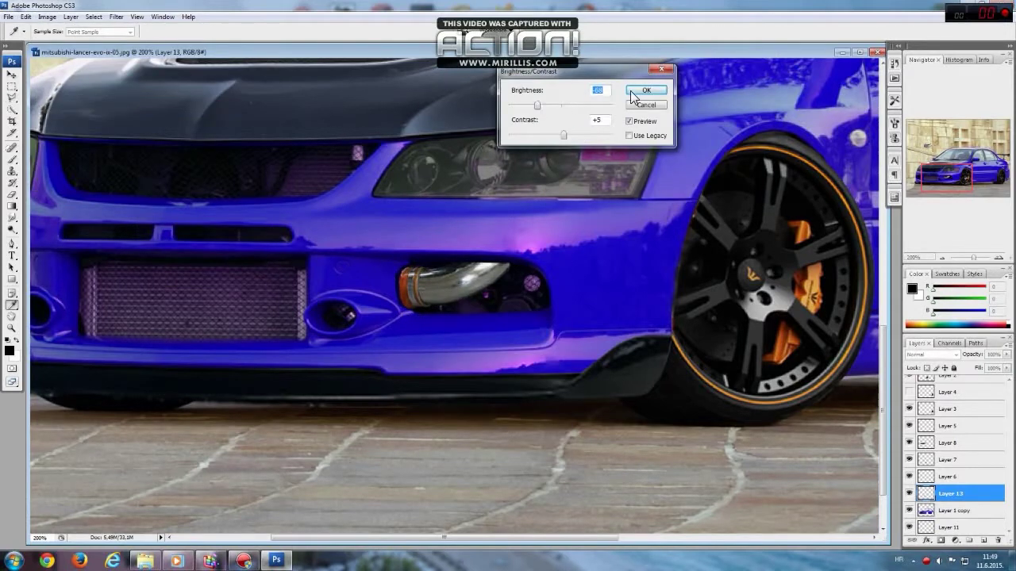
pyautogui.click(632, 95)
# Lasso the front grille mesh on the Layer 1 copy body layer
pyautogui.press('l')
pyautogui.moveTo(307, 318); pyautogui.dragTo(306, 309)
pyautogui.click(46, 17)
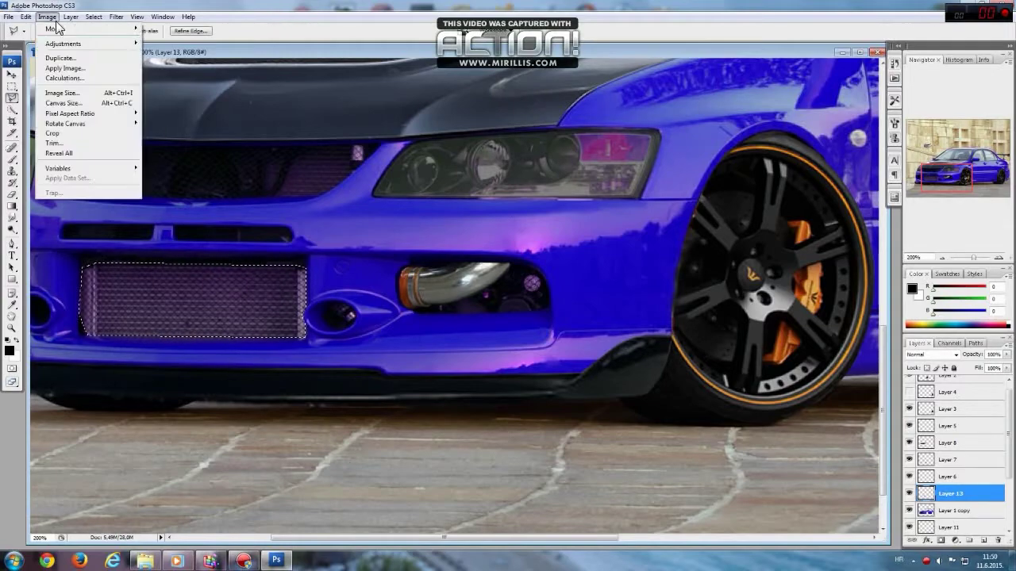
pyautogui.click(952, 510)
# Brighten the grille mesh and shift its hue toward pink with lower saturation
pyautogui.click(47, 17)
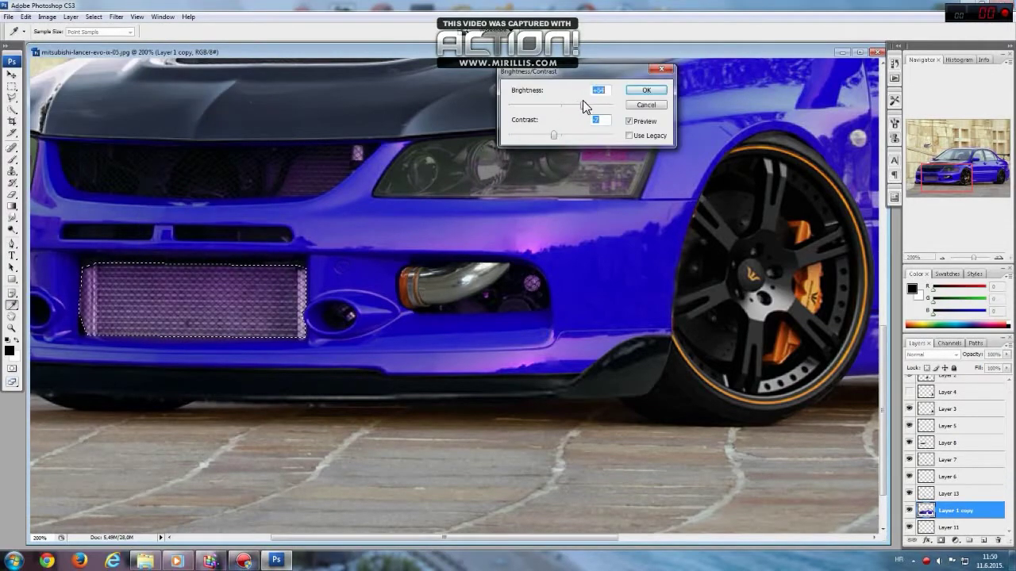
pyautogui.press('Return')
pyautogui.click(47, 17)
pyautogui.click(204, 125)
pyautogui.moveTo(636, 88); pyautogui.dragTo(663, 88)
pyautogui.moveTo(636, 115)
pyautogui.mouseDown()
pyautogui.moveTo(619, 115)
pyautogui.moveTo(655, 90)
pyautogui.mouseUp()
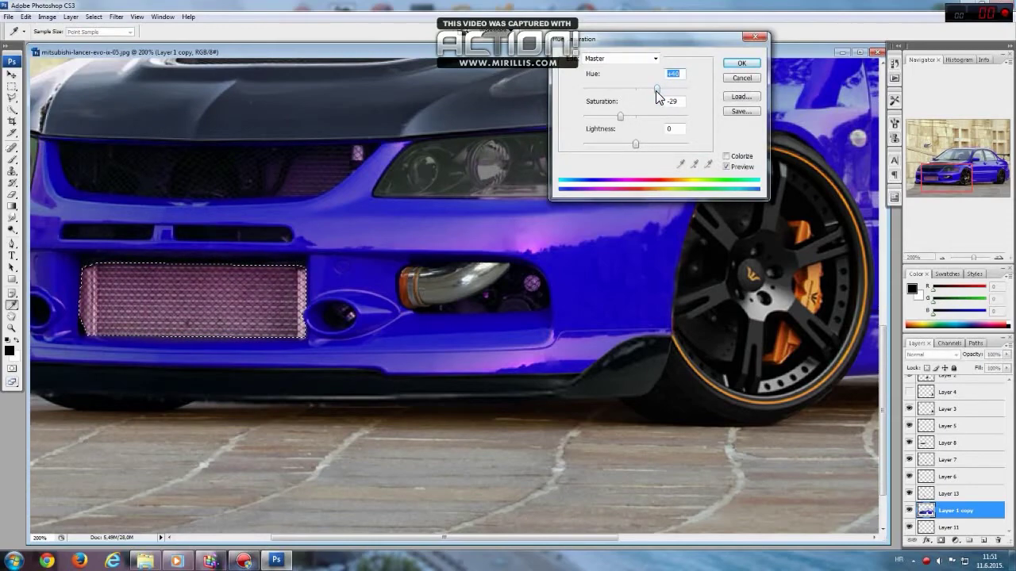
pyautogui.press('Return')
pyautogui.moveTo(973, 258); pyautogui.dragTo(968, 258)
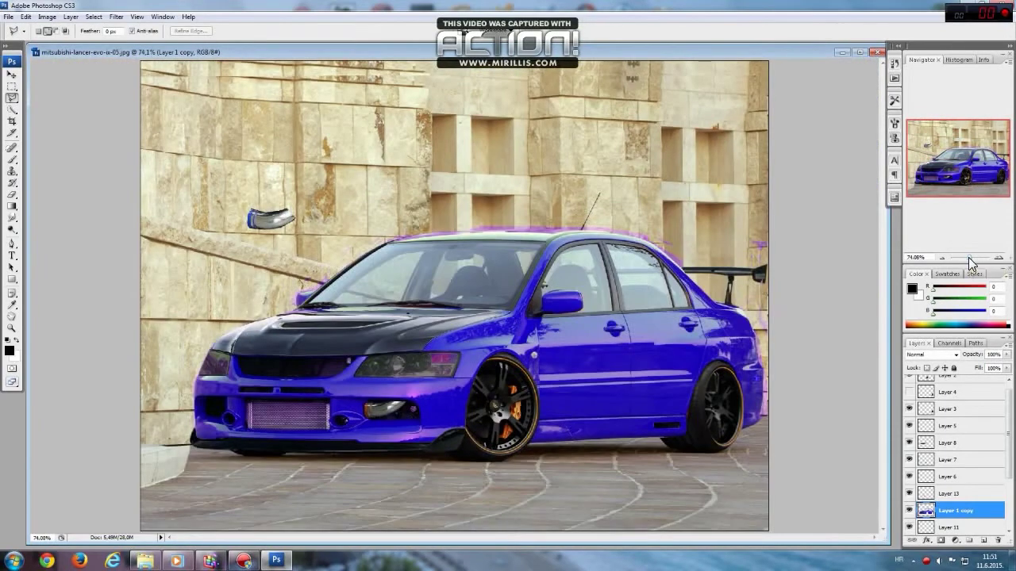
pyautogui.press('r')
pyautogui.scroll(2, 358, 415)
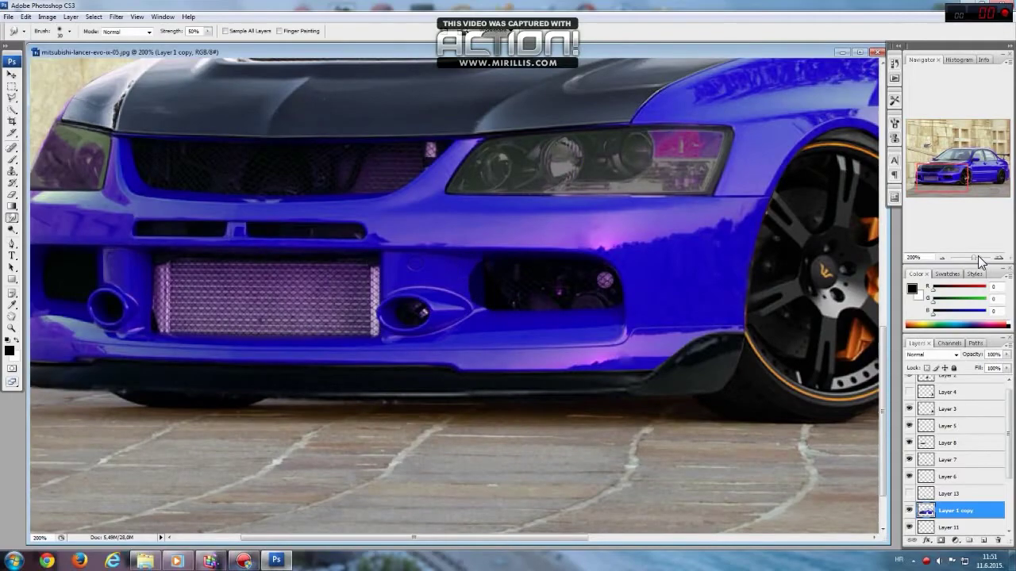
# Open the PIRELLI logo image from the logo folder in Photoshop
pyautogui.moveTo(976, 257); pyautogui.dragTo(968, 258)
pyautogui.click(145, 560)
pyautogui.scroll(-5, 625, 222)
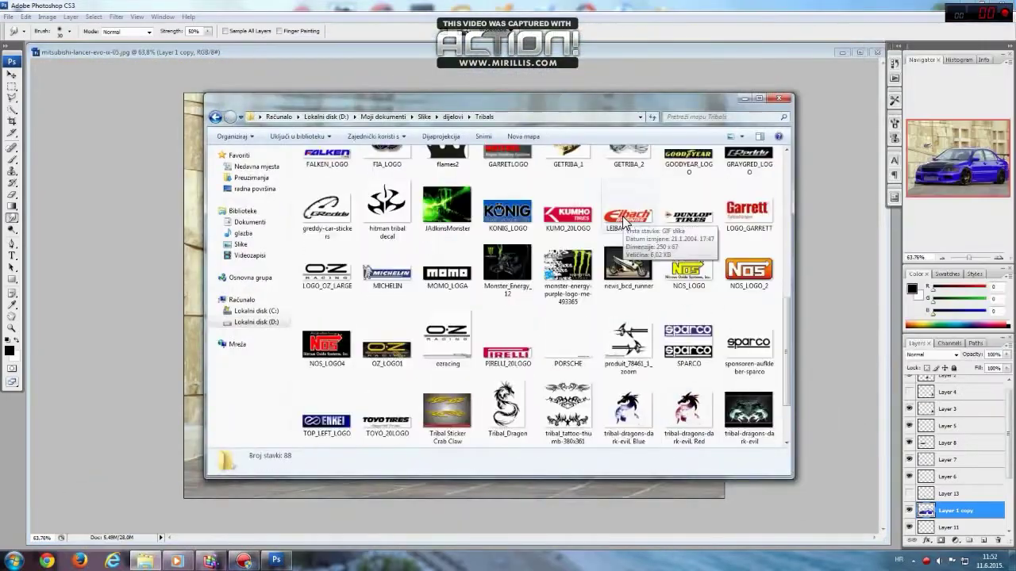
pyautogui.rightClick(507, 353)
pyautogui.click(714, 166)
# Paste the Pirelli logo onto the front grille and position it with Free Transform
pyautogui.press('l')
pyautogui.click(724, 326)
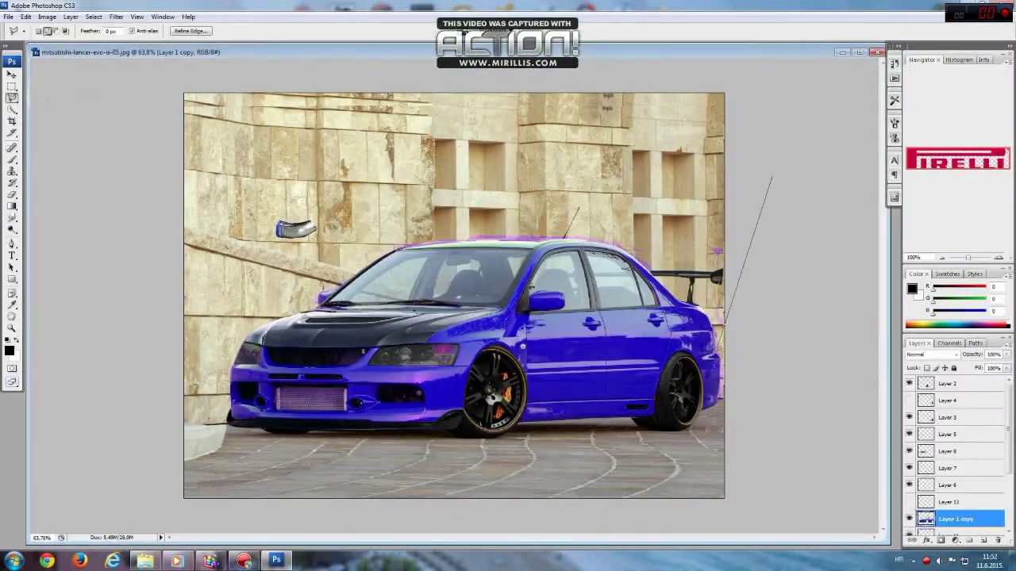
pyautogui.hotkey('ctrl', 'v')
pyautogui.moveTo(453, 292); pyautogui.dragTo(311, 399)
pyautogui.scroll(3, 311, 399)
pyautogui.hotkey('ctrl', 't')
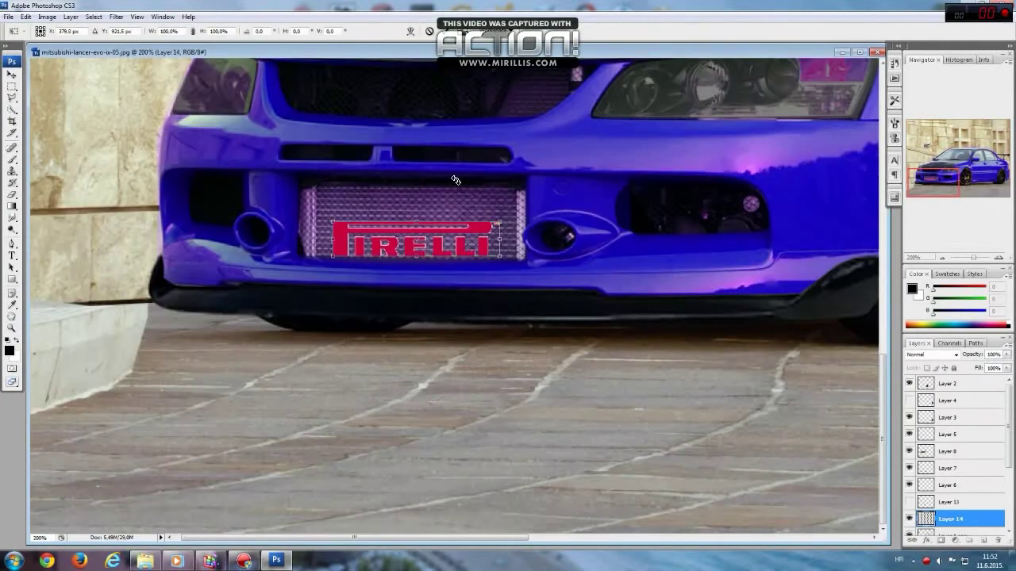
pyautogui.moveTo(413, 238); pyautogui.dragTo(414, 213)
pyautogui.press('Return')
# Tint the Pirelli logo orange via Hue/Saturation and lower its layer Fill
pyautogui.press('l')
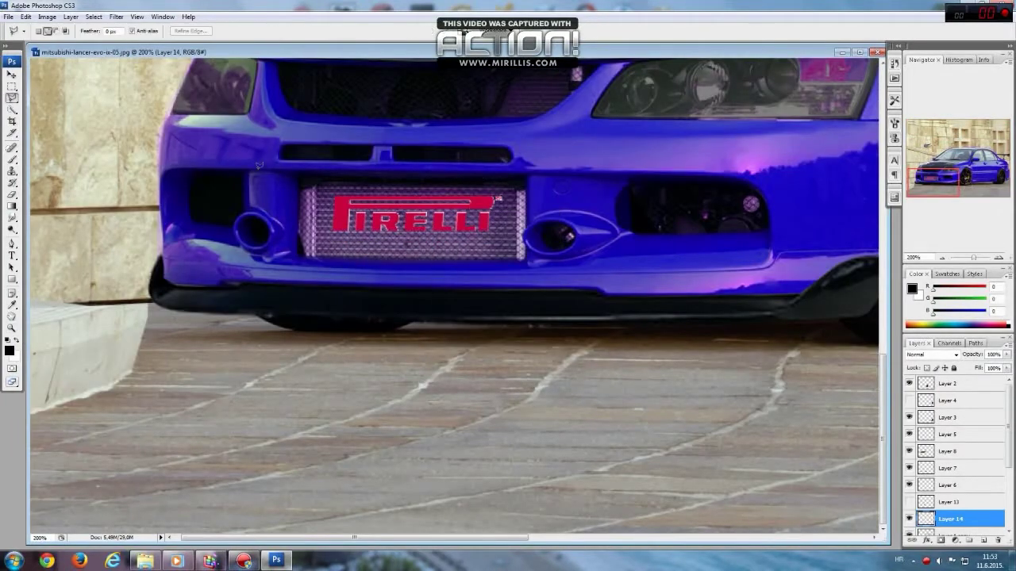
pyautogui.click(46, 17)
pyautogui.click(173, 128)
pyautogui.moveTo(650, 86); pyautogui.dragTo(683, 86)
pyautogui.press('Escape')
pyautogui.hotkey('ctrl', '0')
pyautogui.click(47, 17)
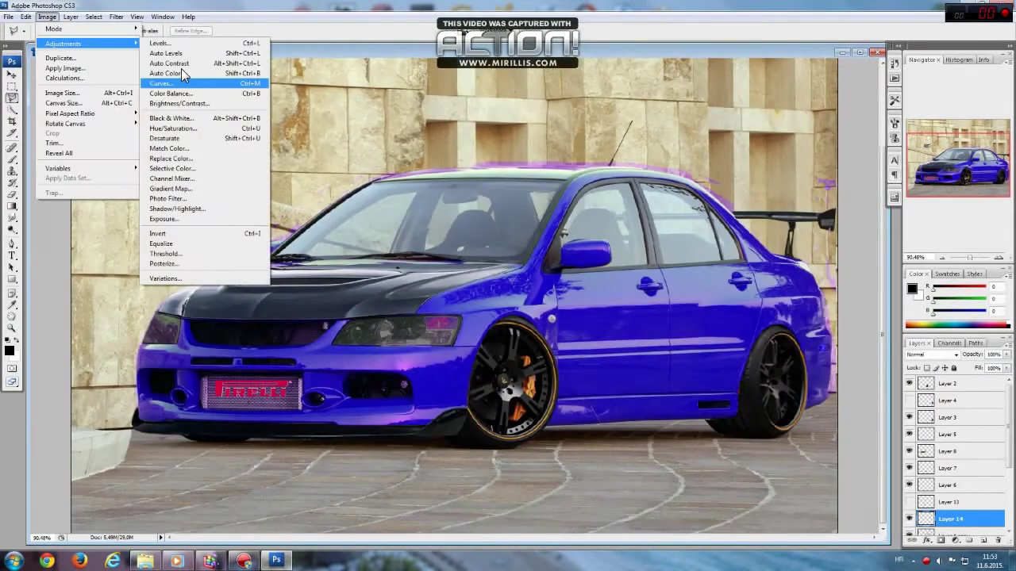
pyautogui.click(173, 128)
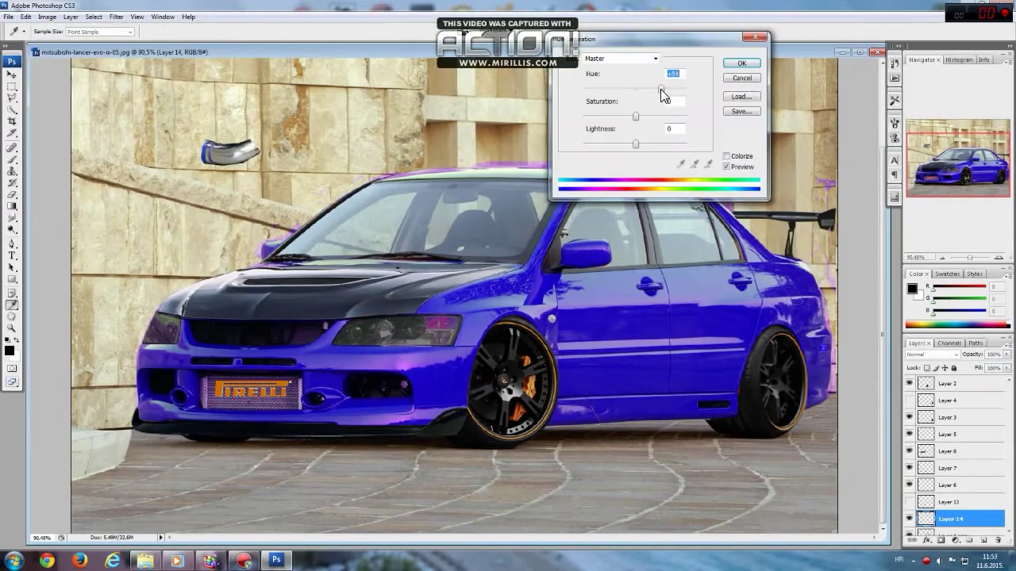
pyautogui.click(741, 63)
pyautogui.moveTo(1006, 368); pyautogui.dragTo(991, 384)
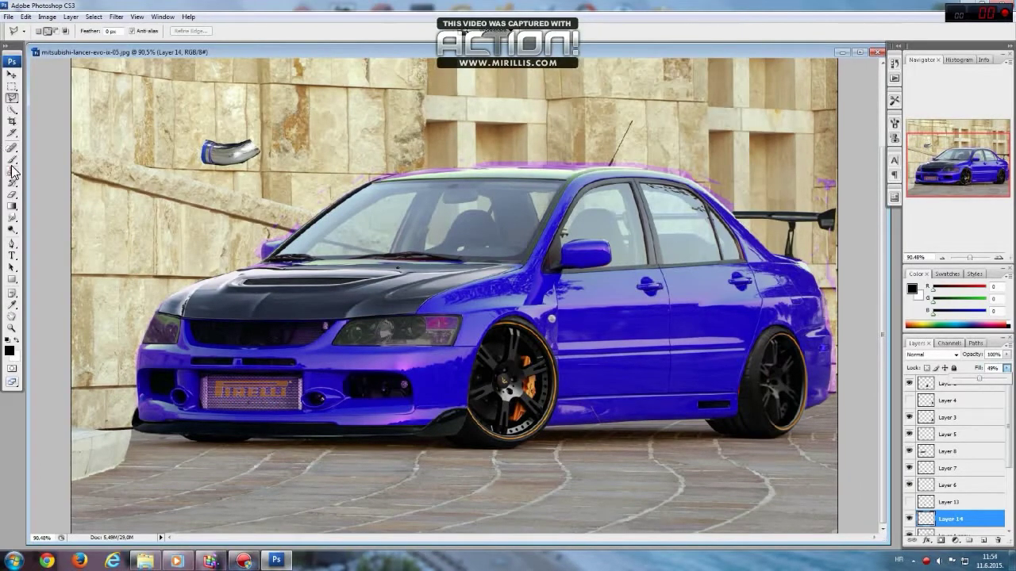
pyautogui.hotkey('ctrl', 'o')
# Copy the whole FALKEN_LOGO image and paste it into the car image
pyautogui.scroll(-3, 515, 302)
pyautogui.doubleClick(487, 227)
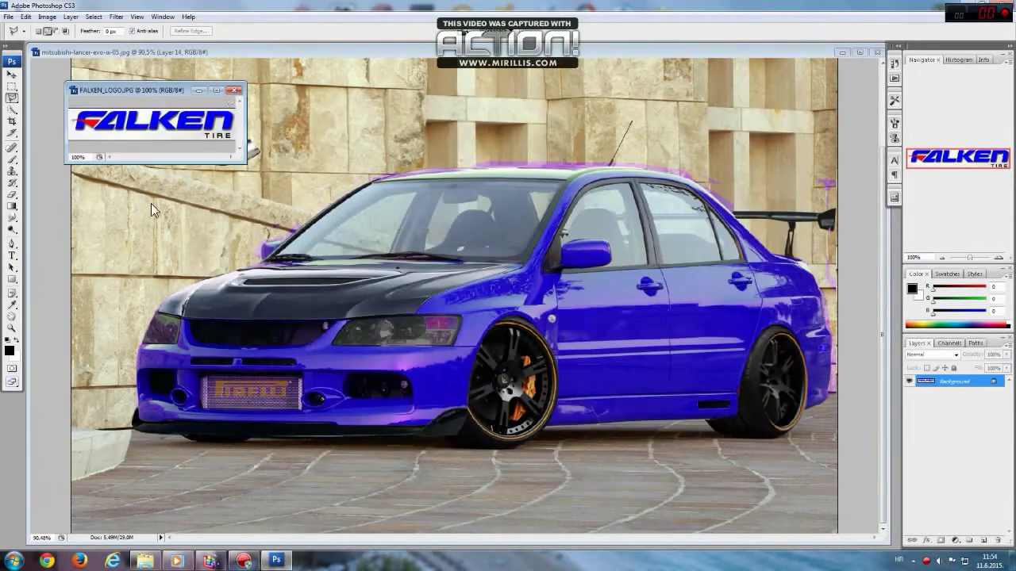
pyautogui.hotkey('ctrl', 'a')
pyautogui.hotkey('ctrl', 'c')
pyautogui.hotkey('ctrl', 'w')
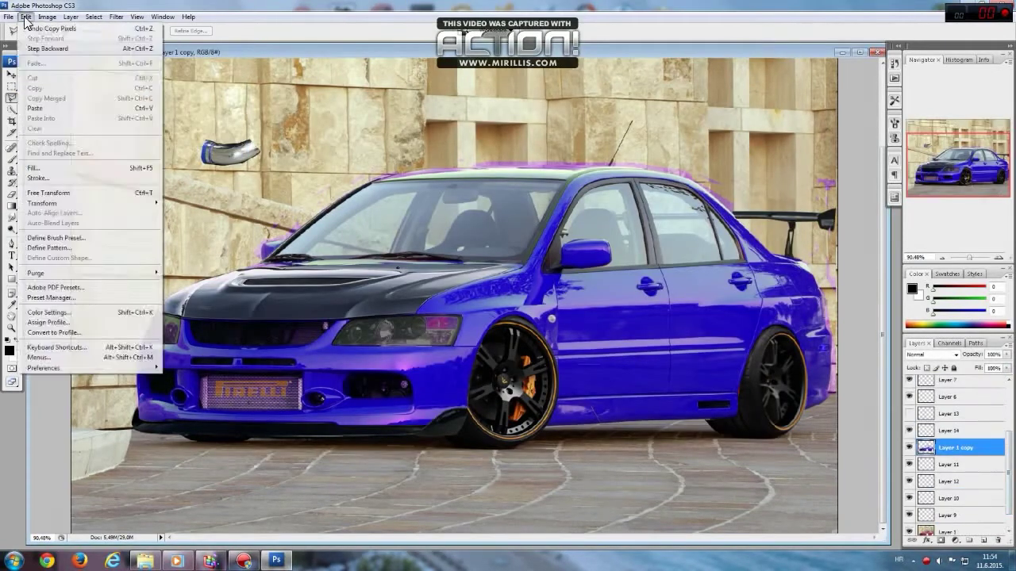
pyautogui.hotkey('ctrl', 'v')
# Select and delete the Falken logo's white background with the Magic Wand
pyautogui.click(11, 327)
pyautogui.moveTo(400, 317); pyautogui.dragTo(786, 531)
pyautogui.rightClick(12, 194)
pyautogui.click(64, 208)
pyautogui.click(597, 366)
pyautogui.press('Delete')
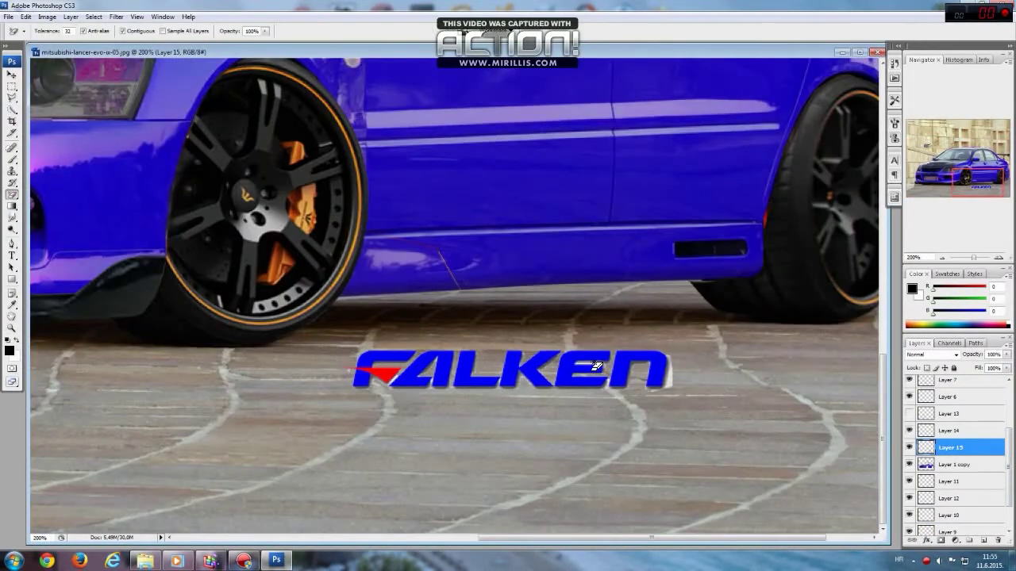
# Move the Falken logo onto the car's rear door
pyautogui.click(11, 74)
pyautogui.moveTo(508, 369); pyautogui.dragTo(611, 178)
pyautogui.click(12, 328)
pyautogui.hotkey('ctrl', '-')
pyautogui.hotkey('ctrl', '-')
pyautogui.hotkey('ctrl', '+')
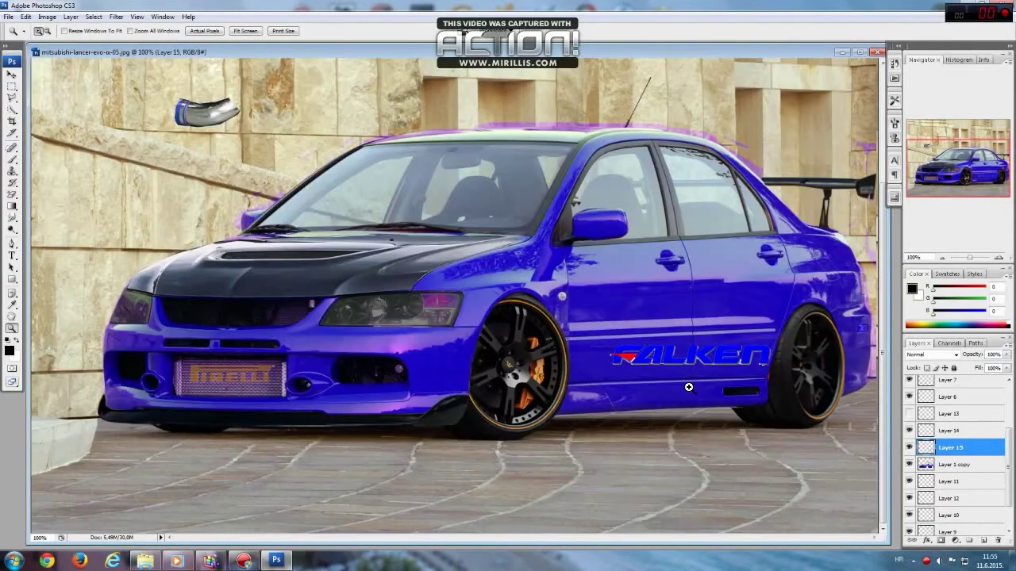
# Tint the Falken logo orange with Hue/Saturation
pyautogui.click(47, 16)
pyautogui.click(175, 127)
pyautogui.moveTo(657, 88); pyautogui.dragTo(684, 89)
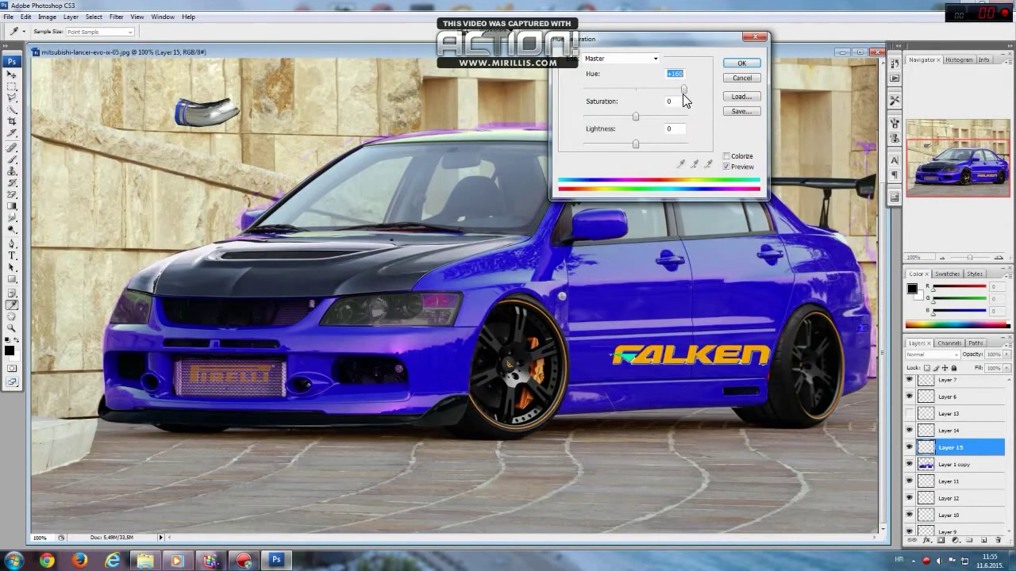
pyautogui.press('Return')
pyautogui.doubleClick(722, 373)
# Scale the Falken logo down to decal size and lower its fill
pyautogui.press('l')
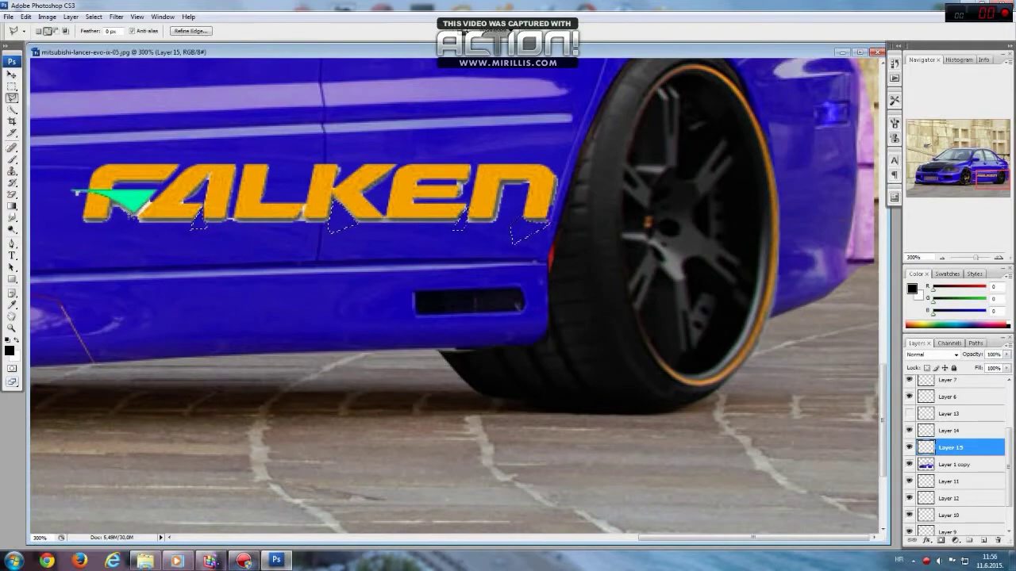
pyautogui.rightClick(327, 152)
pyautogui.click(362, 277)
pyautogui.hotkey('ctrl', '0')
pyautogui.moveTo(442, 220); pyautogui.dragTo(575, 259)
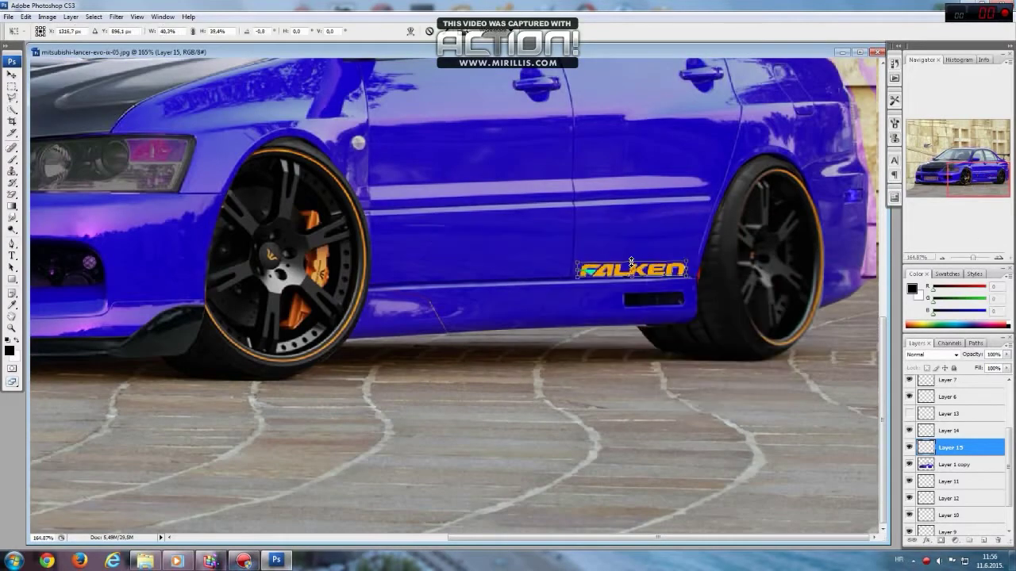
pyautogui.press('Return')
pyautogui.moveTo(1006, 368); pyautogui.dragTo(996, 380)
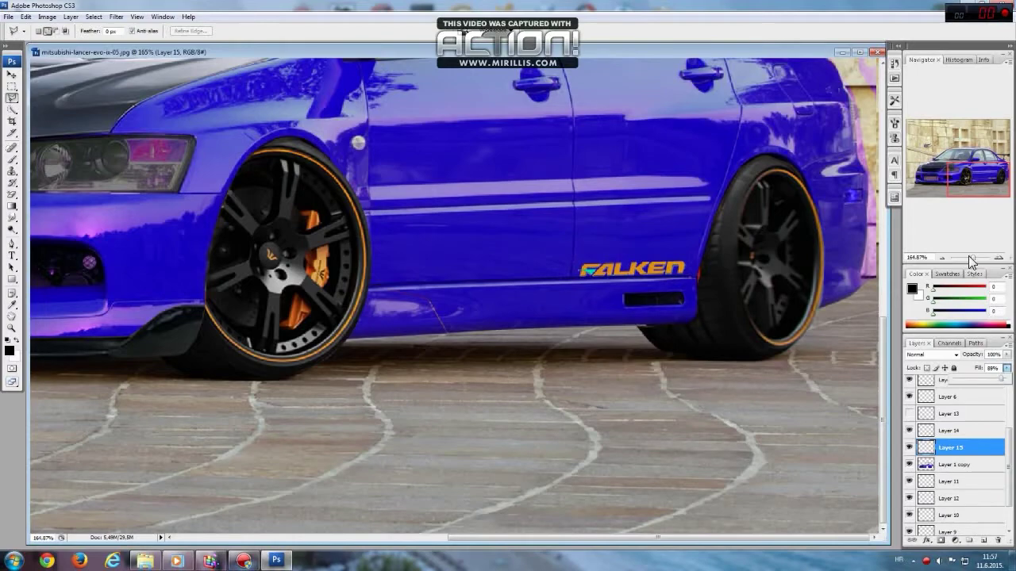
pyautogui.hotkey('ctrl', '0')
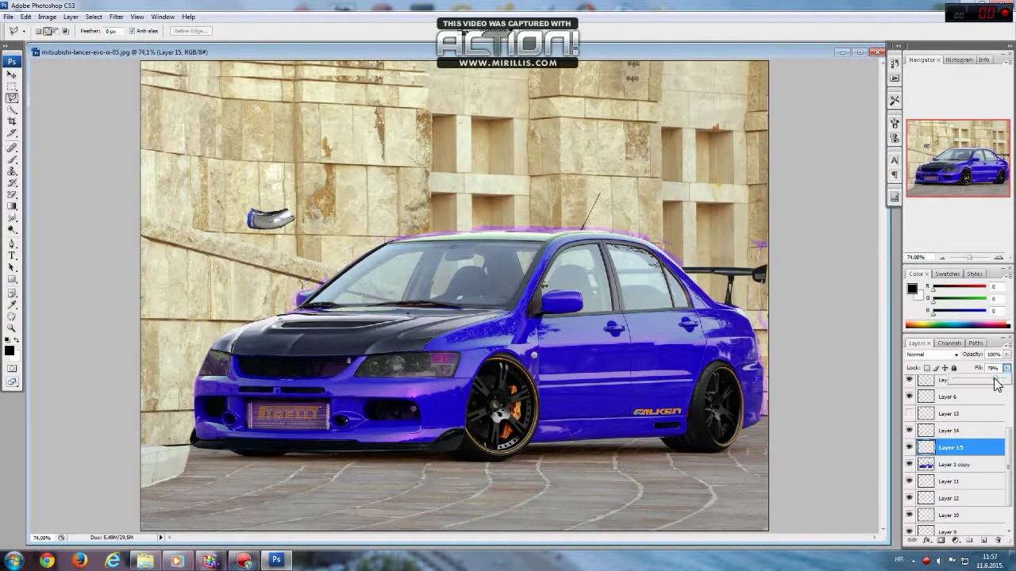
# Open the Pirelli logo file, copy the top Pirelli logo, and close without saving
pyautogui.click(145, 561)
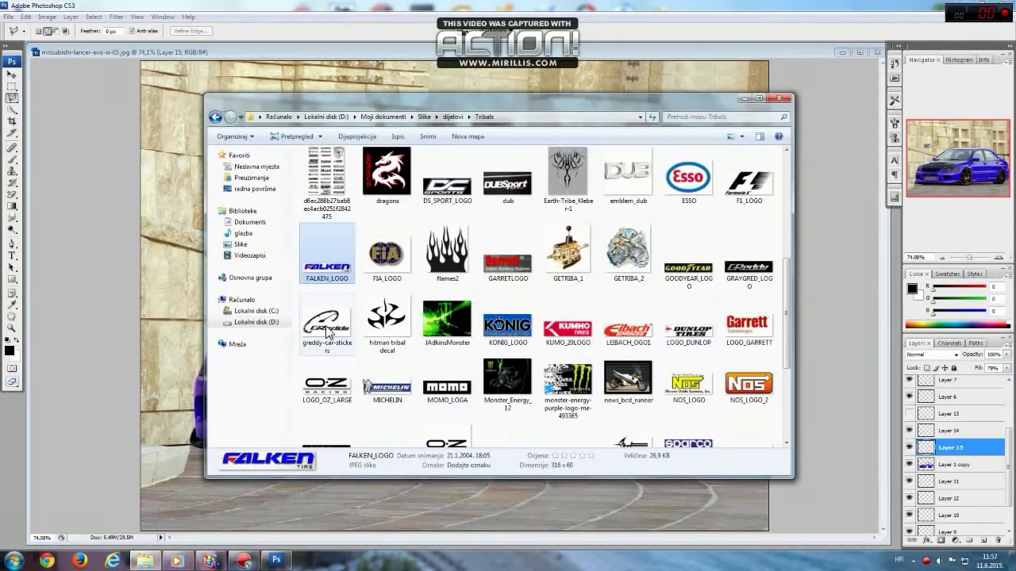
pyautogui.scroll(-5, 567, 294)
pyautogui.rightClick(563, 229)
pyautogui.click(817, 366)
pyautogui.doubleClick(591, 306)
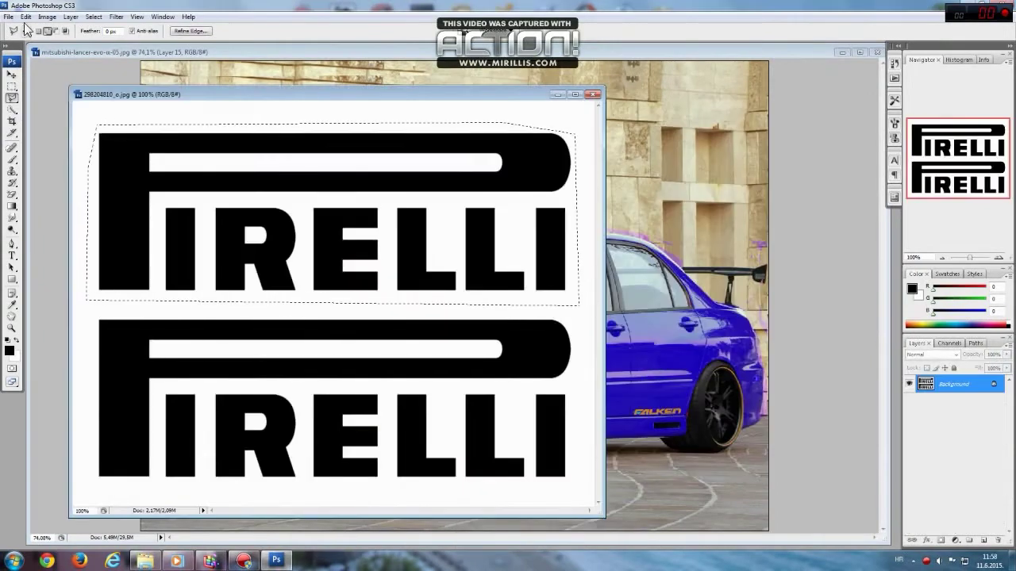
pyautogui.hotkey('ctrl', 'c')
pyautogui.hotkey('ctrl', 'w')
pyautogui.click(27, 17)
pyautogui.click(48, 114)
# Paste the Pirelli logo onto the front door at 39% width, partly transparent
pyautogui.hotkey('ctrl', 't')
pyautogui.moveTo(341, 283)
pyautogui.mouseDown()
pyautogui.moveTo(495, 283)
pyautogui.moveTo(571, 225)
pyautogui.moveTo(545, 187)
pyautogui.mouseUp()
pyautogui.hotkey('ctrl', '+')
pyautogui.hotkey('ctrl', '+')
pyautogui.rightClick(648, 234)
pyautogui.click(730, 333)
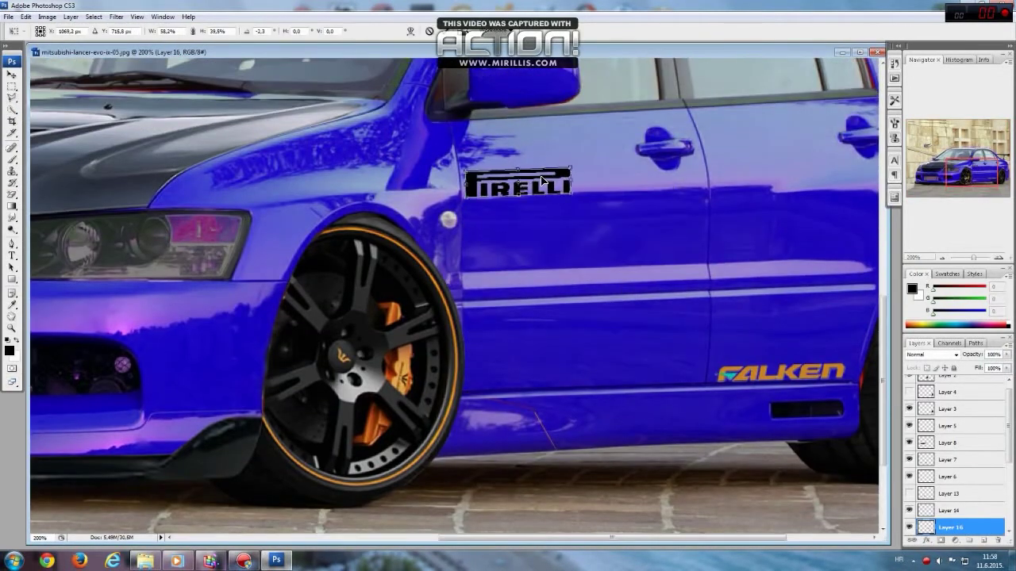
pyautogui.press('Return')
pyautogui.rightClick(550, 161)
pyautogui.press('Escape')
pyautogui.moveTo(1006, 368); pyautogui.dragTo(995, 384)
pyautogui.hotkey('ctrl', '0')
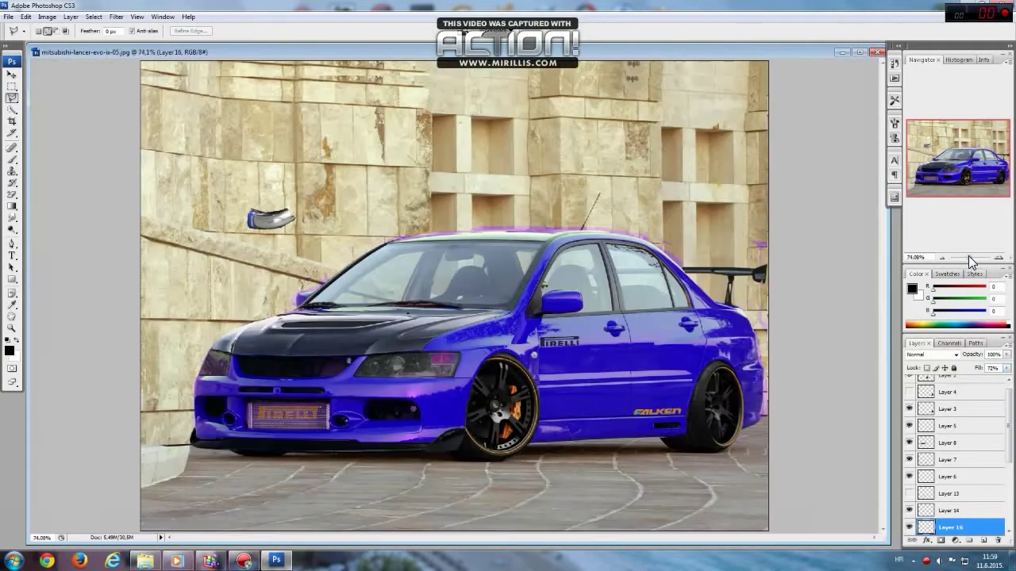
# Open the ALPINE logo image, copy its top lettering, and close without saving
pyautogui.hotkey('ctrl', 'o')
pyautogui.doubleClick(324, 222)
pyautogui.click(144, 287)
pyautogui.hotkey('ctrl', 'c')
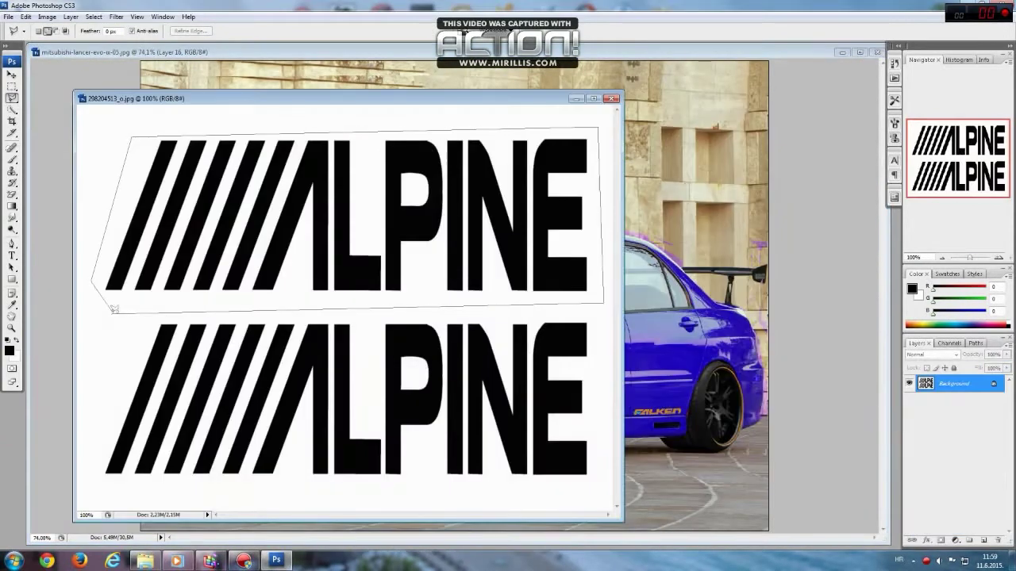
pyautogui.click(26, 17)
pyautogui.click(48, 111)
# Scale the ALPINE lettering onto the front door and reduce its fill opacity
pyautogui.hotkey('ctrl', 't')
pyautogui.moveTo(435, 179); pyautogui.dragTo(572, 300)
pyautogui.press('Return')
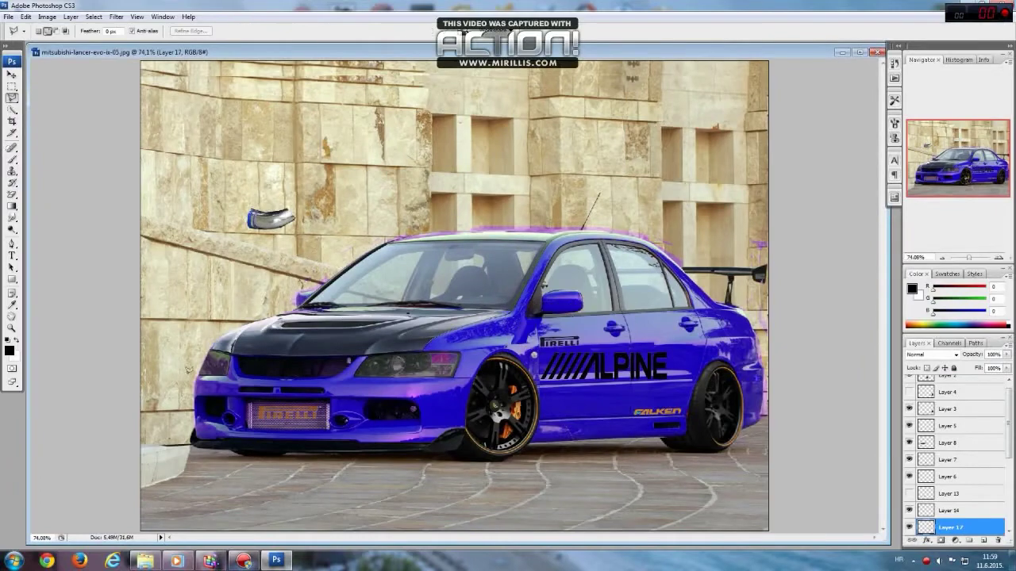
pyautogui.hotkey('ctrl', '+')
pyautogui.hotkey('ctrl', '+')
pyautogui.press('l')
pyautogui.rightClick(589, 241)
pyautogui.press('Escape')
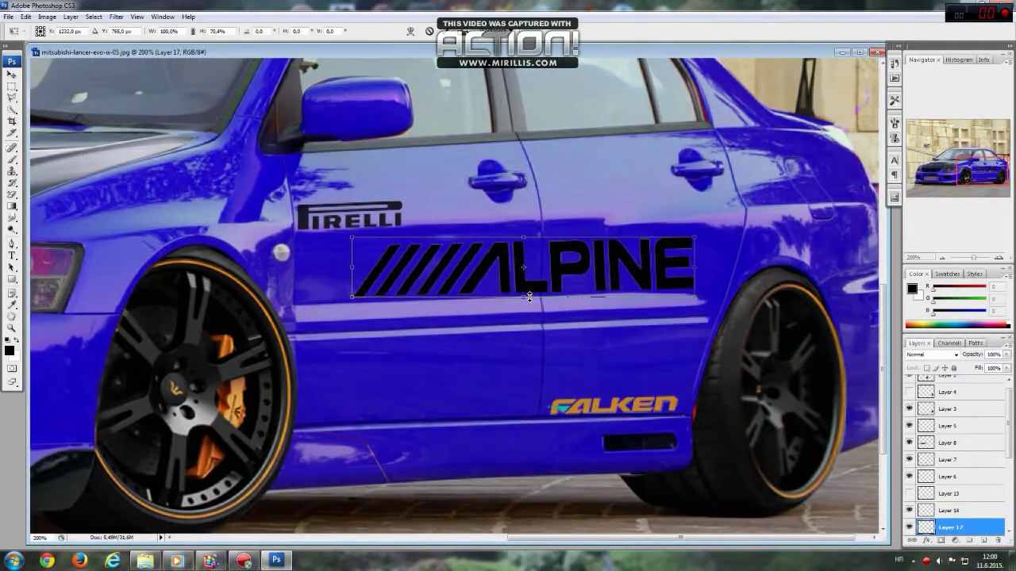
pyautogui.moveTo(974, 257); pyautogui.dragTo(970, 258)
pyautogui.click(1007, 368)
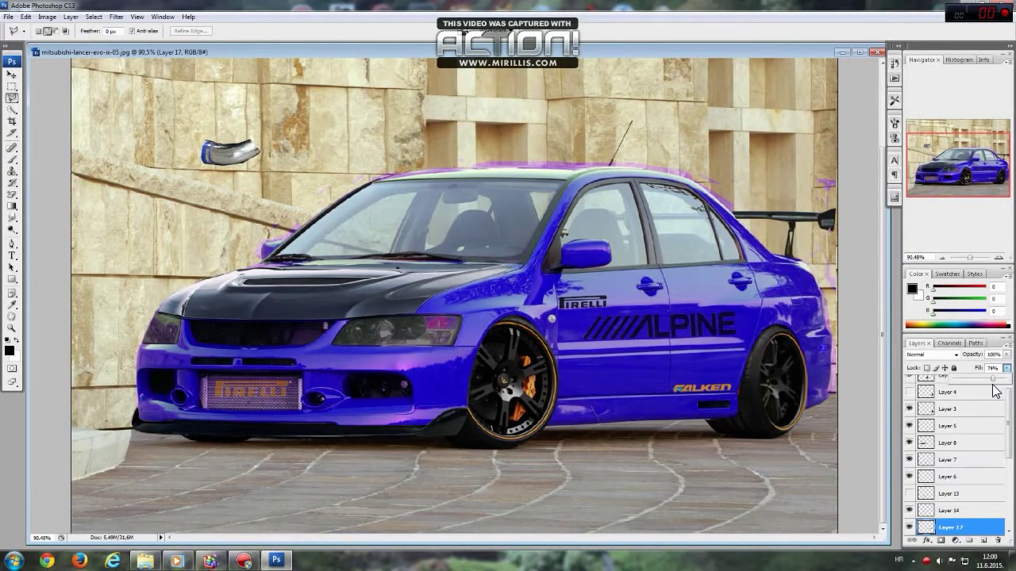
pyautogui.click(145, 560)
# Open greddy-car-stickers.jpg and drag the GReddy logo onto the car image
pyautogui.scroll(-3, 486, 311)
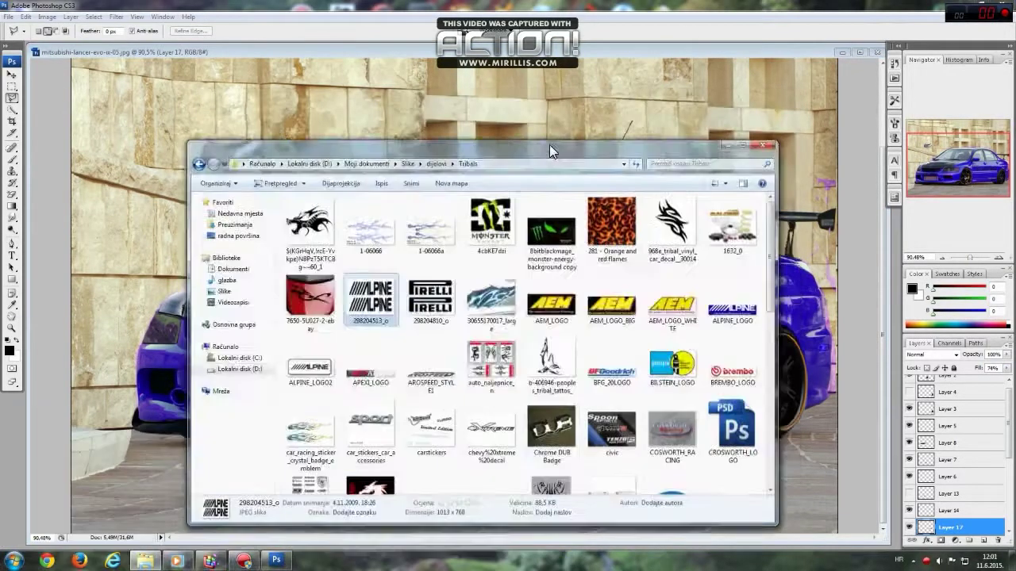
pyautogui.scroll(-3, 486, 312)
pyautogui.scroll(-3, 485, 311)
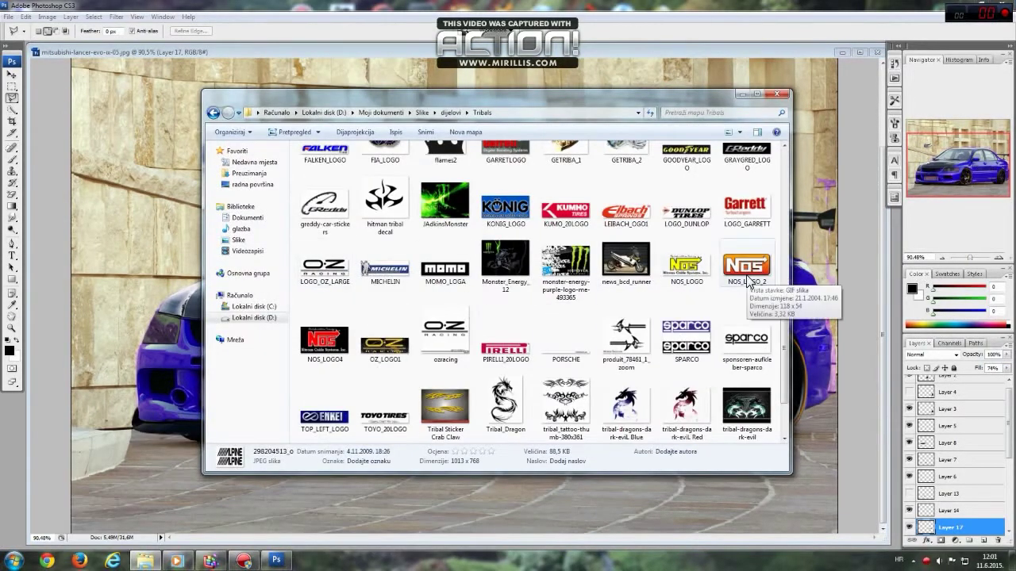
pyautogui.scroll(3, 450, 389)
pyautogui.scroll(3, 450, 389)
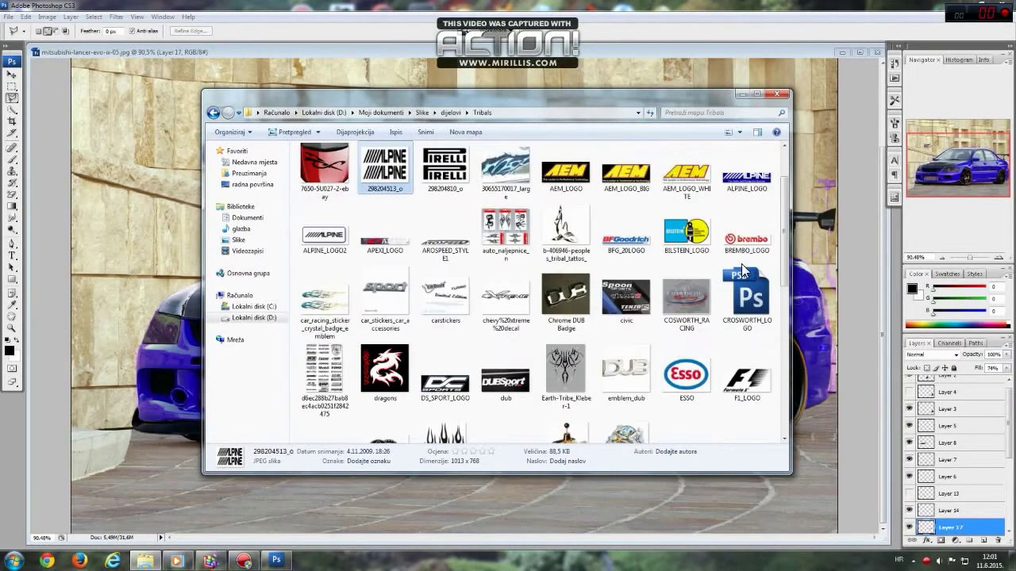
pyautogui.scroll(-1, 397, 357)
pyautogui.rightClick(343, 411)
pyautogui.click(383, 229)
pyautogui.moveTo(129, 176); pyautogui.dragTo(227, 146)
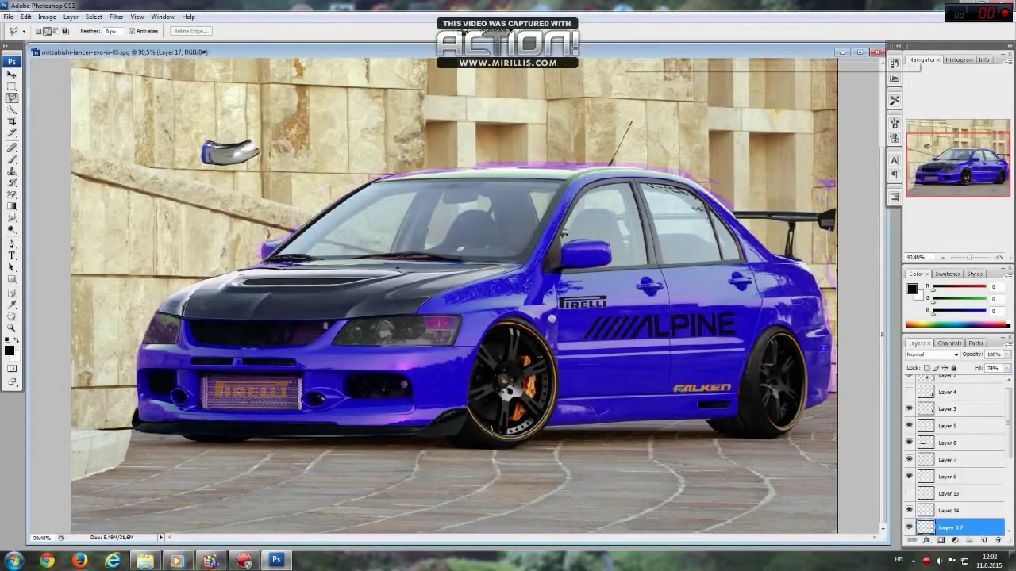
# Shrink the GReddy logo and set it below ALPINE on the door
pyautogui.rightClick(463, 271)
pyautogui.click(487, 368)
pyautogui.click(538, 274)
pyautogui.hotkey('ctrl', 't')
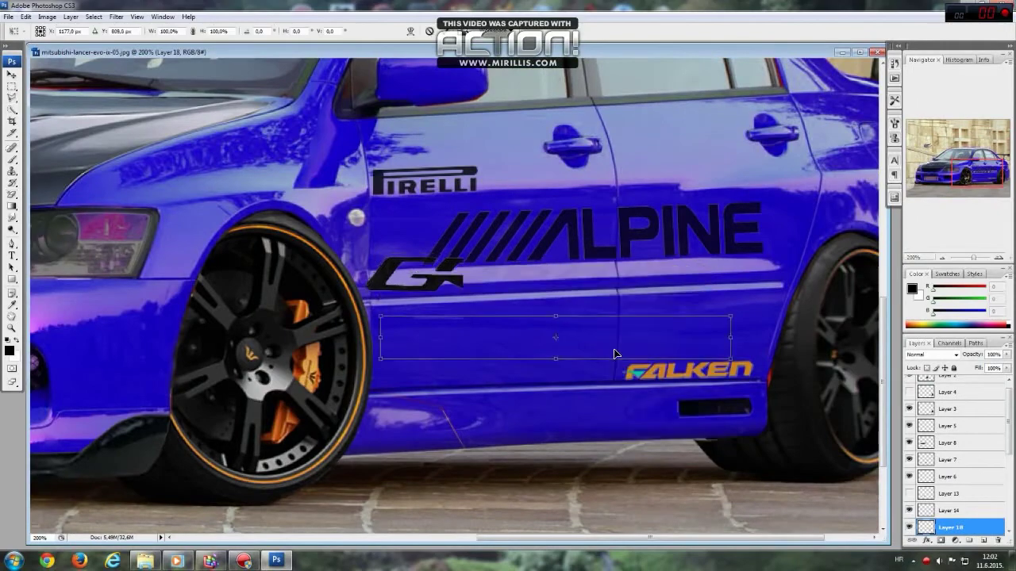
pyautogui.moveTo(476, 345); pyautogui.dragTo(471, 334)
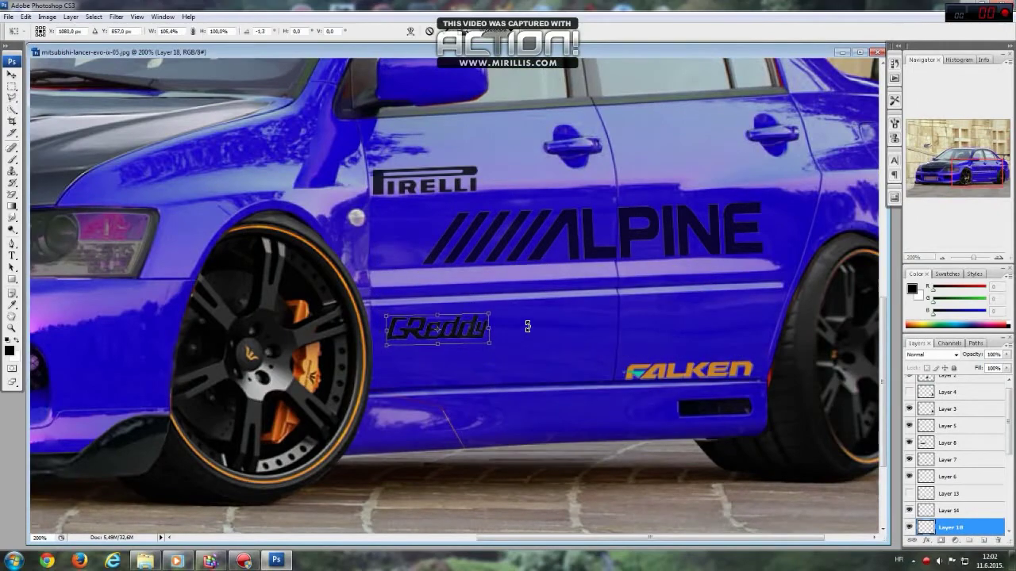
pyautogui.press('Return')
pyautogui.press('l')
pyautogui.hotkey('ctrl', '-')
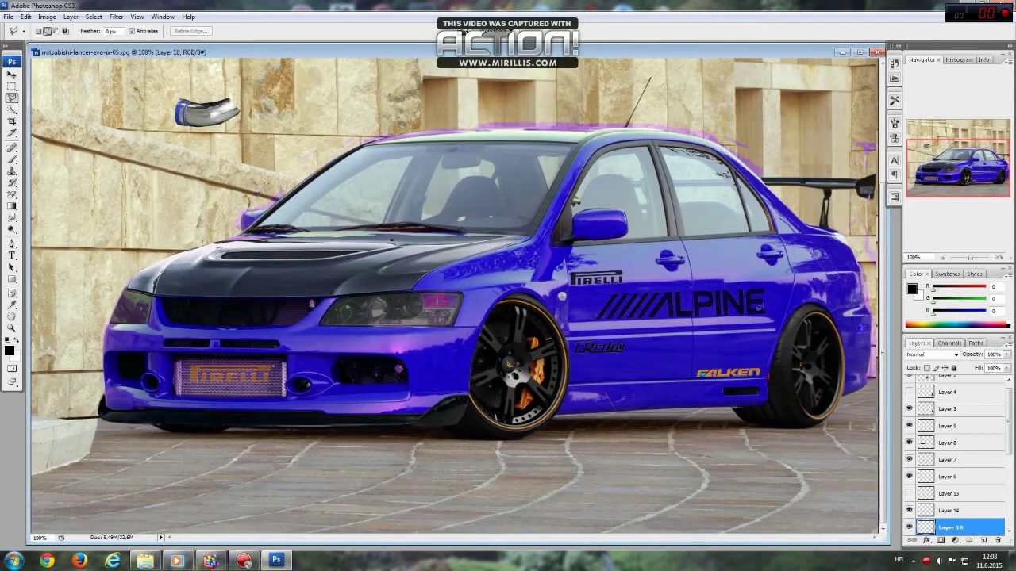
# Darken the GReddy decal with Brightness/Contrast and nudge it slightly lower
pyautogui.click(47, 17)
pyautogui.click(166, 37)
pyautogui.press('Return')
pyautogui.click(909, 510)
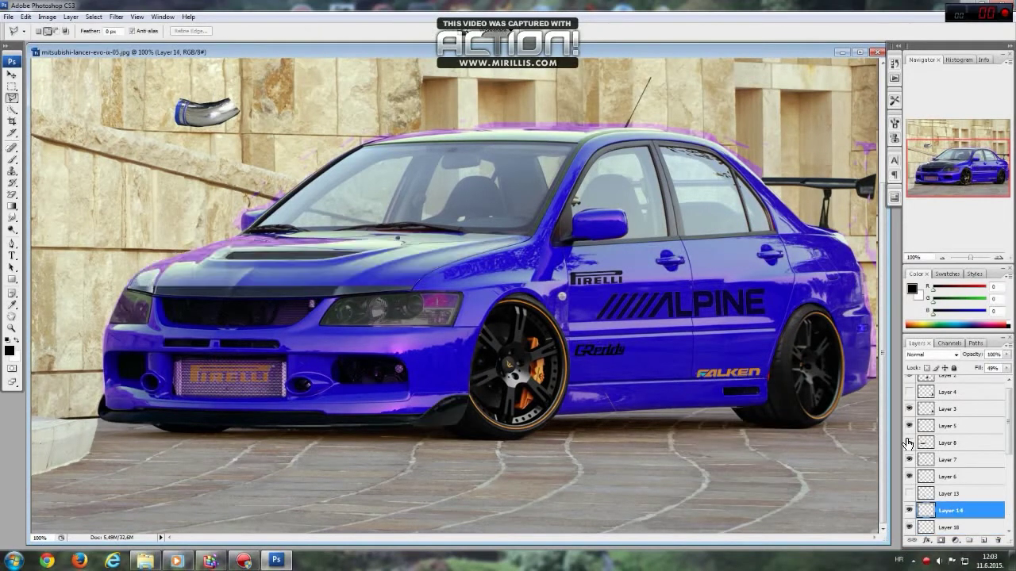
pyautogui.click(950, 430)
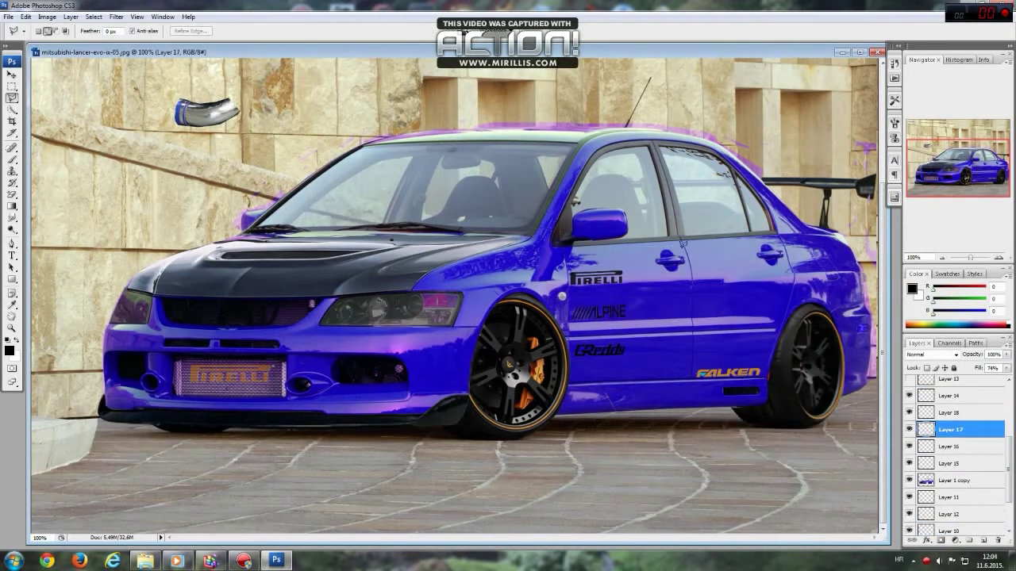
pyautogui.click(949, 412)
pyautogui.moveTo(605, 322); pyautogui.dragTo(605, 338)
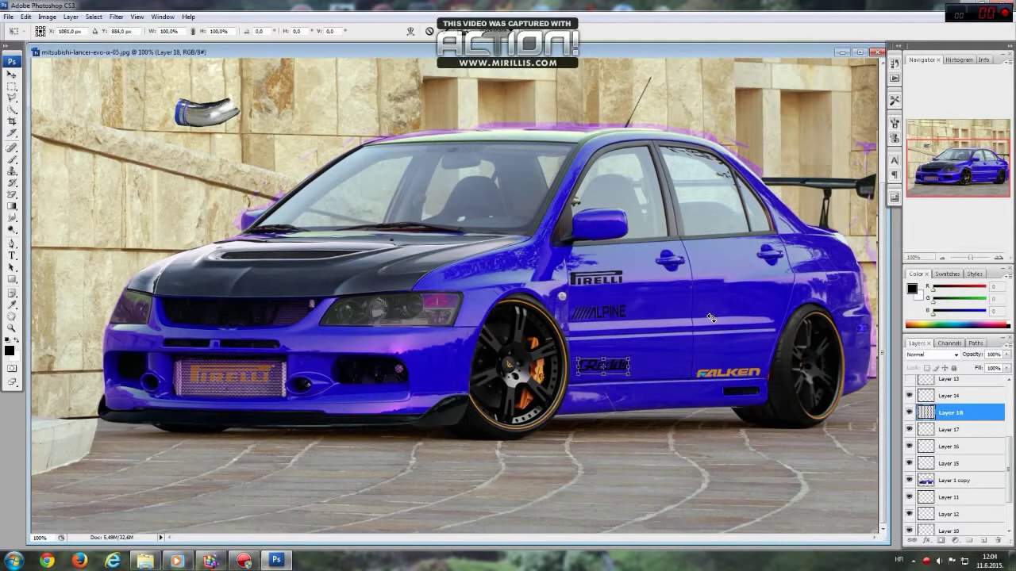
# Resize the ALPINE decal smaller on the door
pyautogui.scroll(2, 912, 426)
pyautogui.click(948, 495)
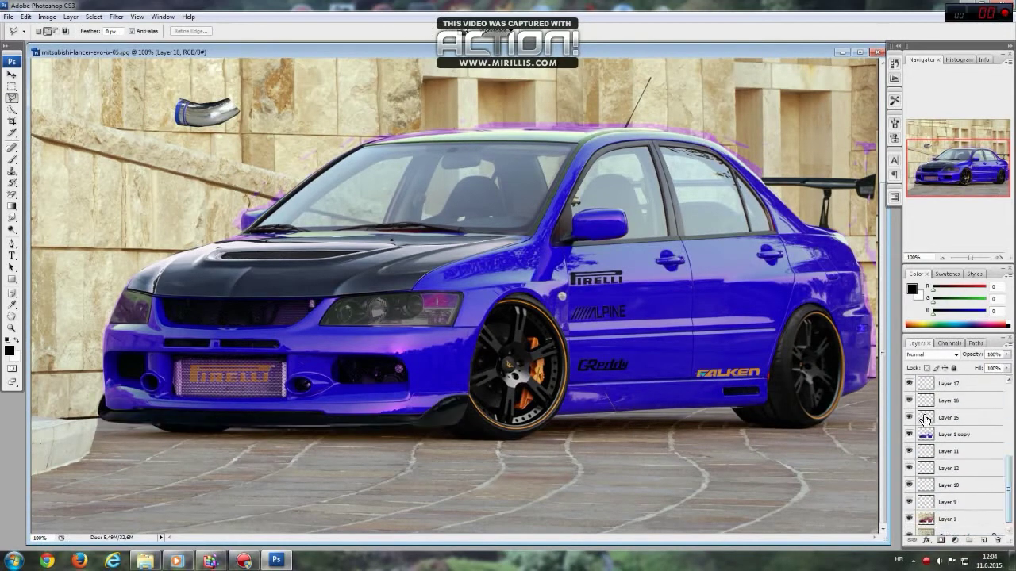
pyautogui.rightClick(642, 319)
pyautogui.click(675, 349)
pyautogui.press('Return')
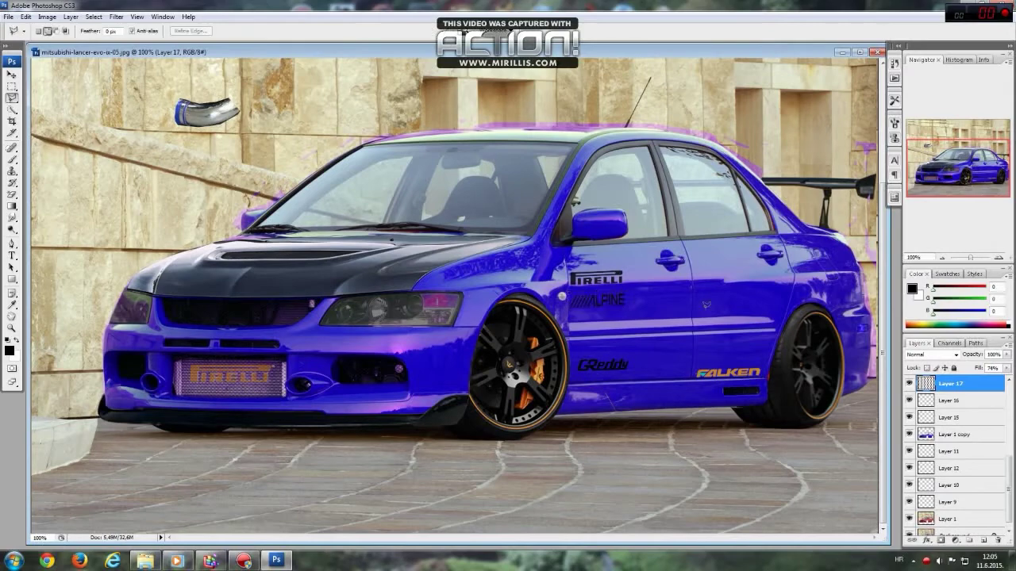
pyautogui.rightClick(634, 354)
pyautogui.press('Escape')
# Open carstickers.jpg from the decal image folder
pyautogui.hotkey('alt', ']')
pyautogui.rightClick(624, 354)
pyautogui.press('Escape')
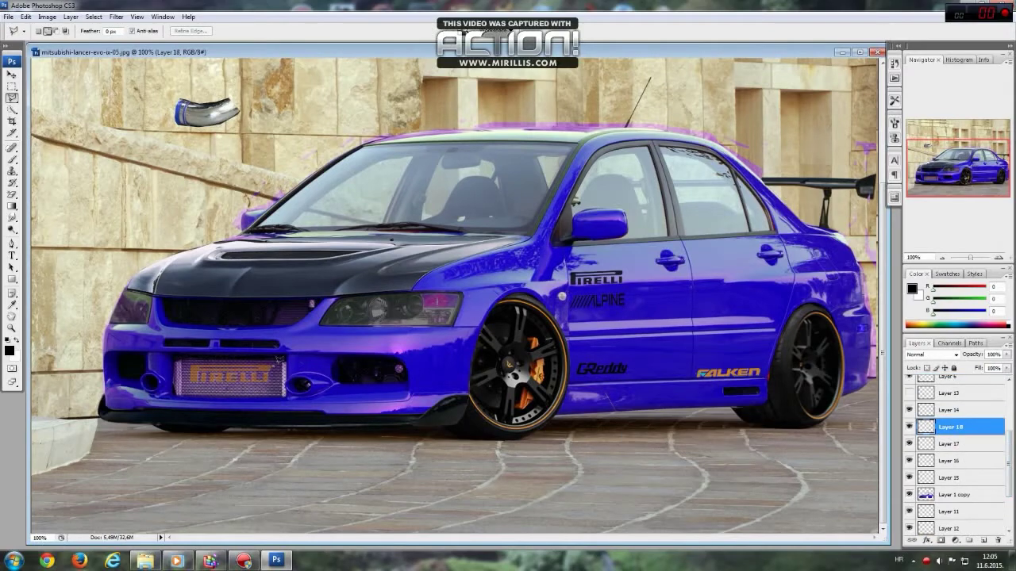
pyautogui.click(145, 561)
pyautogui.doubleClick(445, 187)
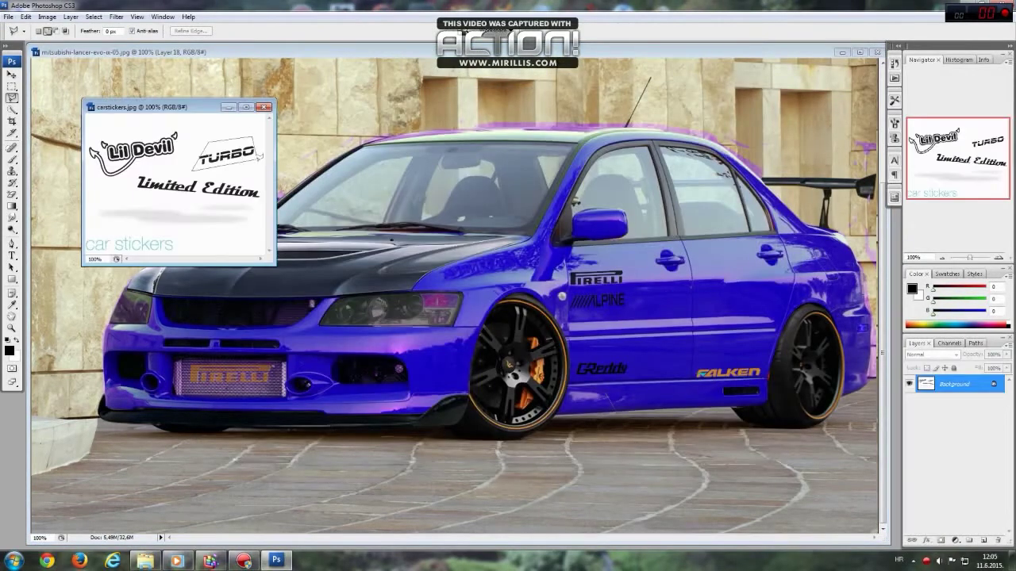
# Drag the TURBO sticker onto the car and darken it with Brightness/Contrast
pyautogui.rightClick(463, 285)
pyautogui.moveTo(453, 297); pyautogui.dragTo(667, 322)
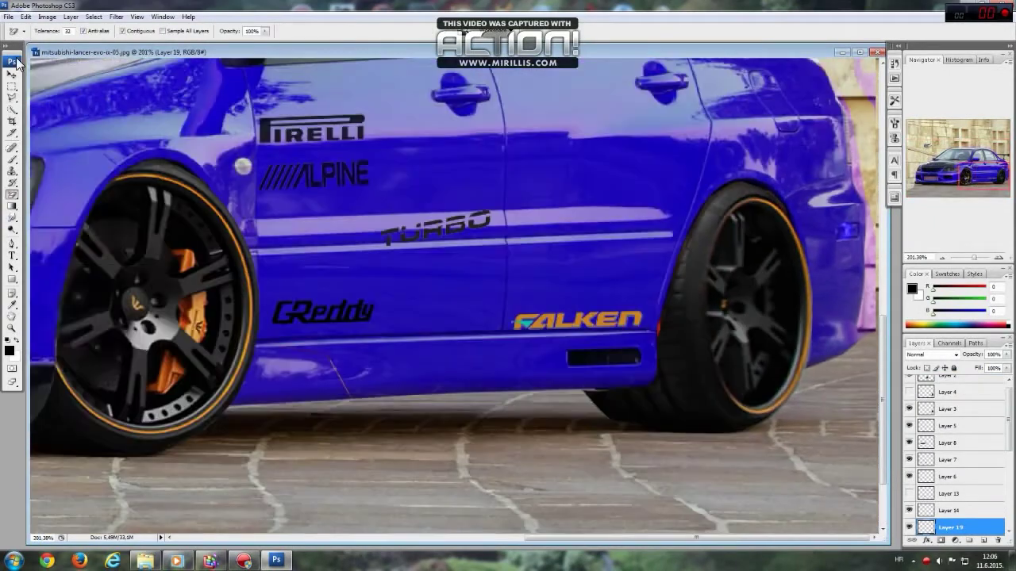
pyautogui.click(47, 17)
pyautogui.click(306, 79)
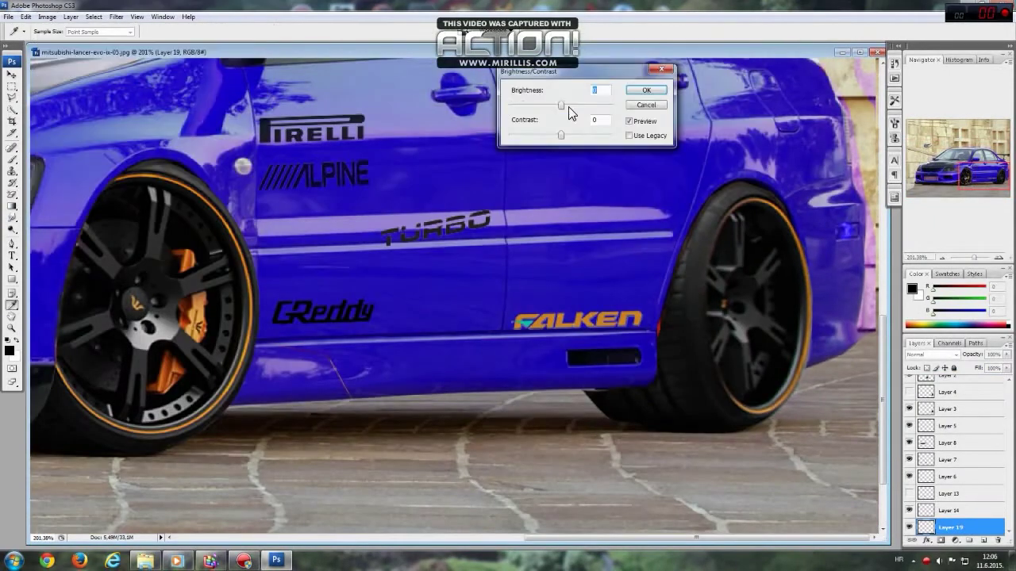
pyautogui.click(646, 89)
# Move TURBO just above the GReddy decal and rotate it level
pyautogui.hotkey('ctrl', 't')
pyautogui.moveTo(436, 226); pyautogui.dragTo(325, 272)
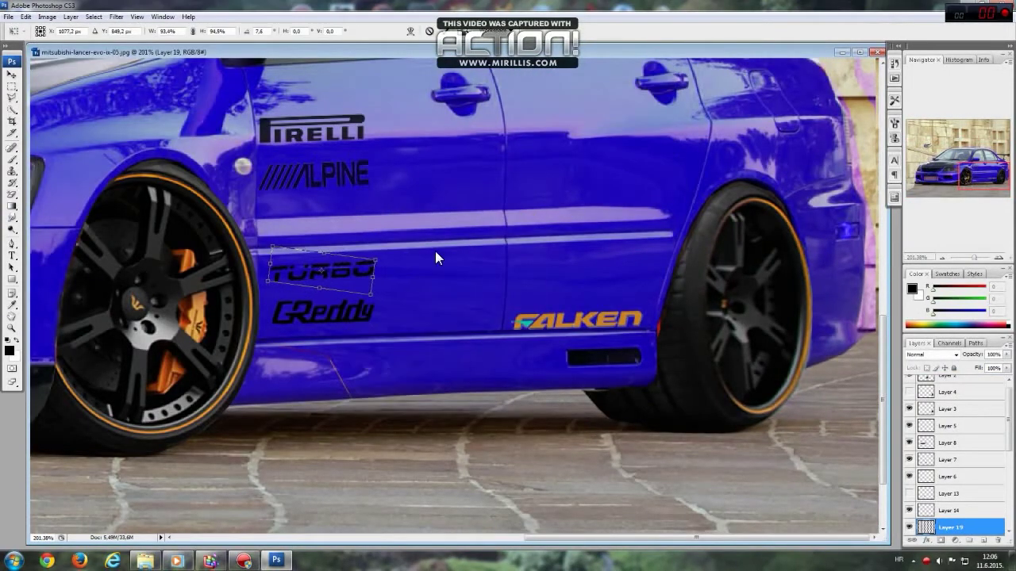
pyautogui.moveTo(435, 251); pyautogui.dragTo(446, 283)
pyautogui.press('Return')
# Reapply a transform to the ALPINE decal layer
pyautogui.scroll(-3, 913, 464)
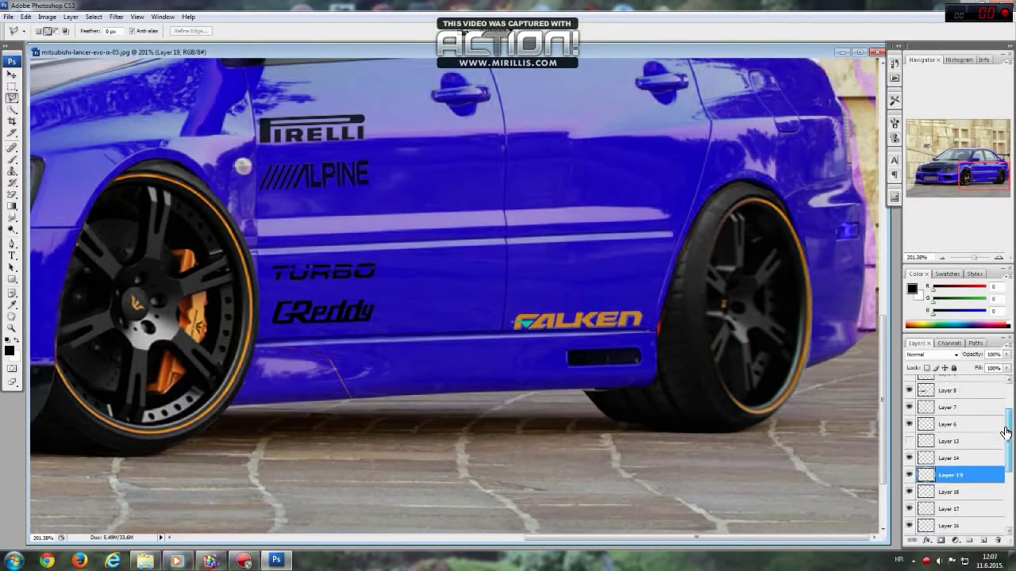
pyautogui.scroll(-1, 913, 465)
pyautogui.click(952, 489)
pyautogui.hotkey('ctrl', 't')
pyautogui.press('Return')
pyautogui.click(952, 455)
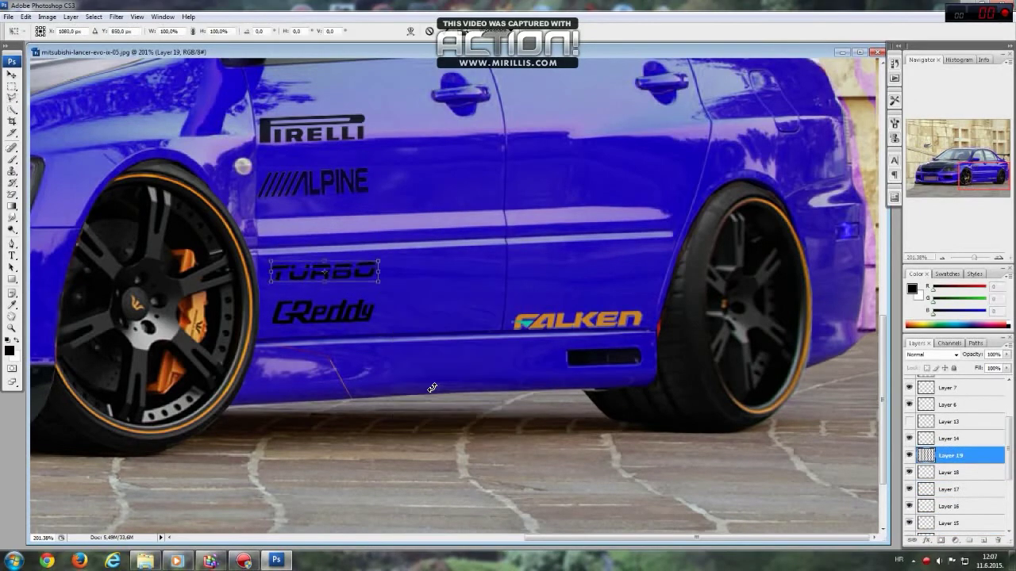
pyautogui.moveTo(972, 258); pyautogui.dragTo(968, 259)
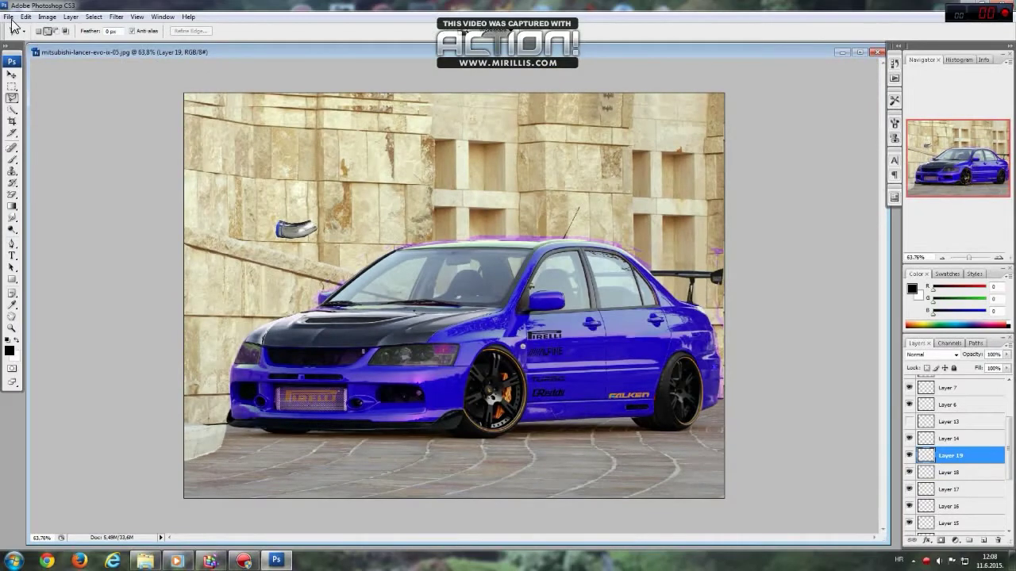
# Save the image flattened as 'mitsubishi-lancer-evo-ix-05 King.jpg'
pyautogui.hotkey('alt', 'f')
pyautogui.press('Escape')
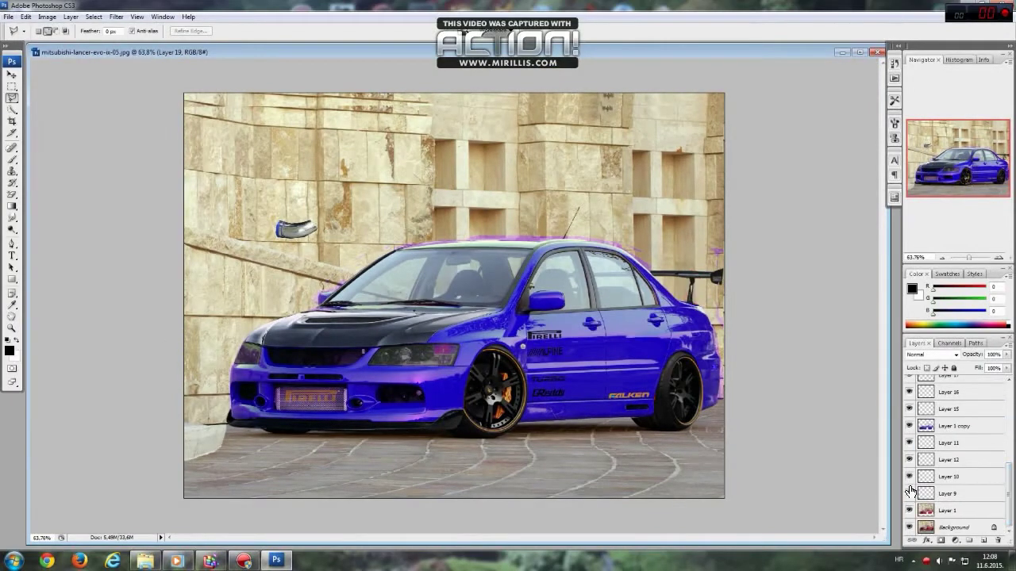
pyautogui.hotkey('ctrl', 'alt', 'z')
pyautogui.hotkey('ctrl', 'alt', 'z')
pyautogui.hotkey('alt', 'f')
pyautogui.write('a King')
pyautogui.press('Return')
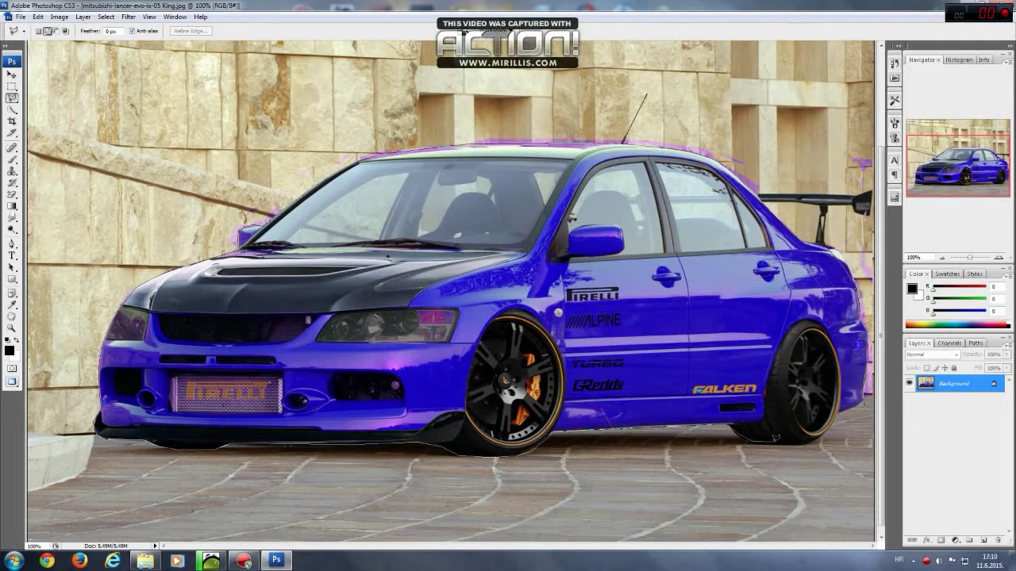
# Browse the Open dialog to the folder of road photos
pyautogui.click(19, 17)
pyautogui.click(40, 38)
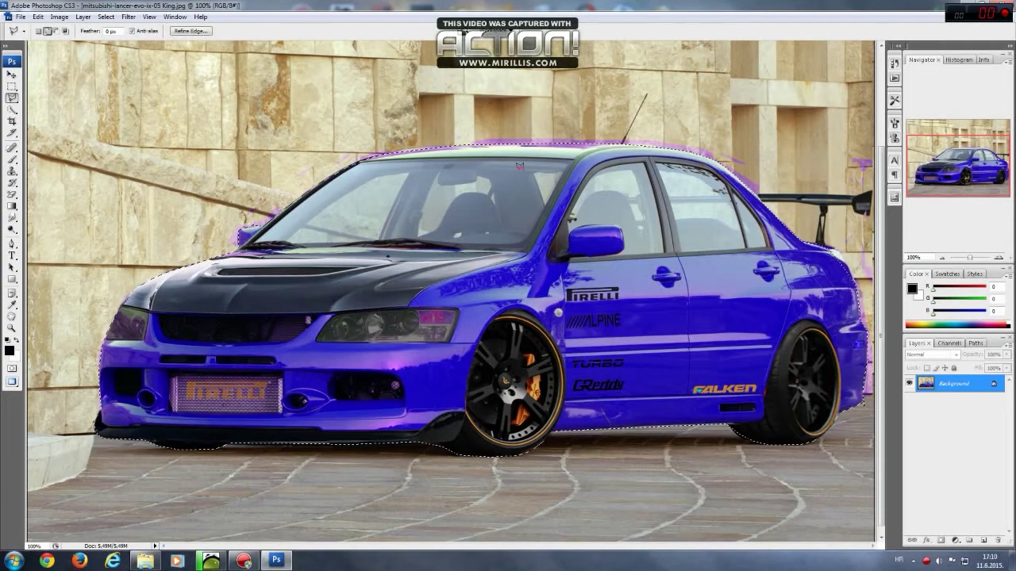
pyautogui.click(235, 120)
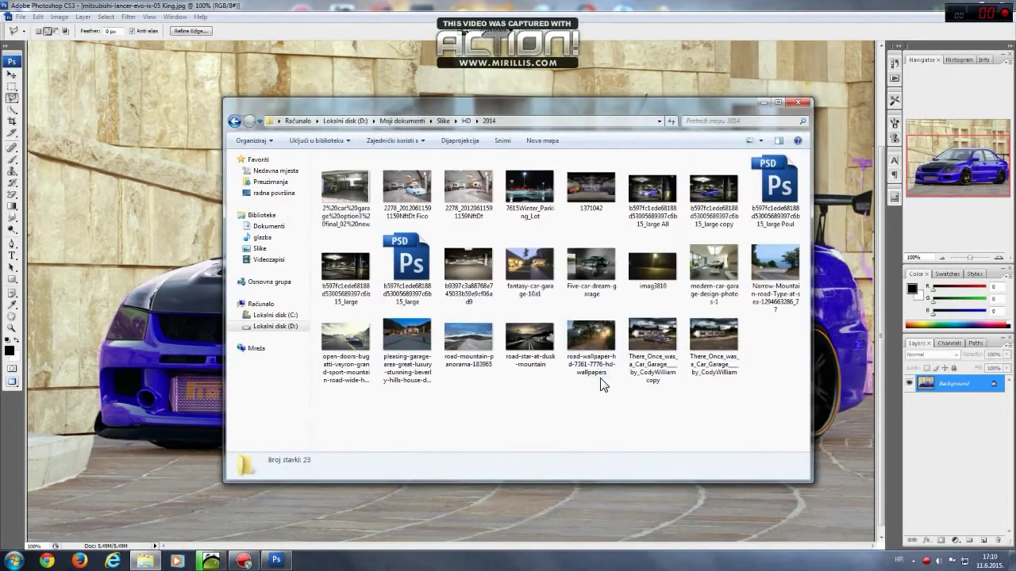
# Open road-star-at-dusk-mountain.jpg, bring in the blue car, shrink it, and lower it onto the road
pyautogui.rightClick(601, 361)
pyautogui.click(770, 143)
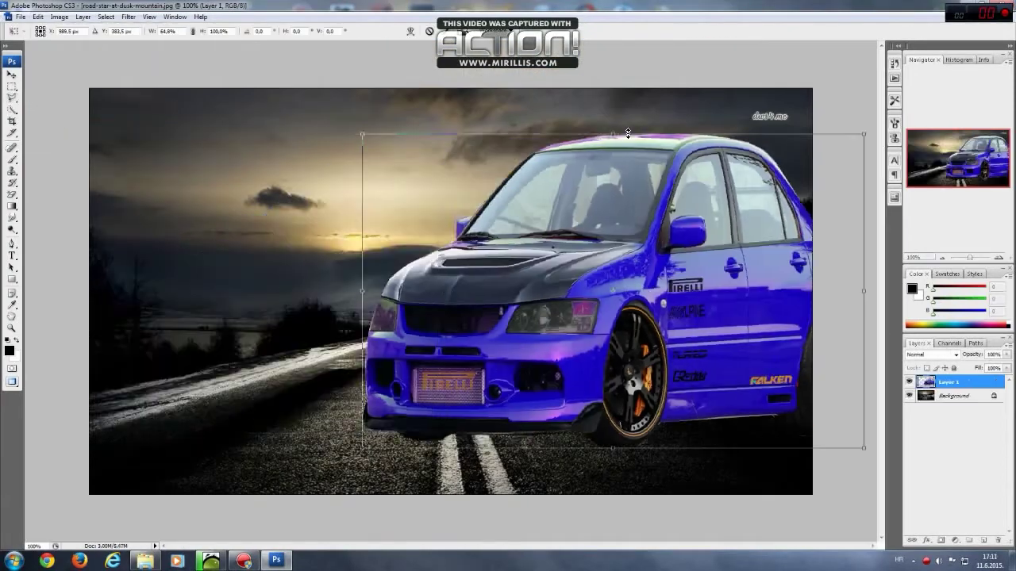
pyautogui.moveTo(291, 341); pyautogui.dragTo(459, 335)
pyautogui.moveTo(397, 225); pyautogui.dragTo(420, 260)
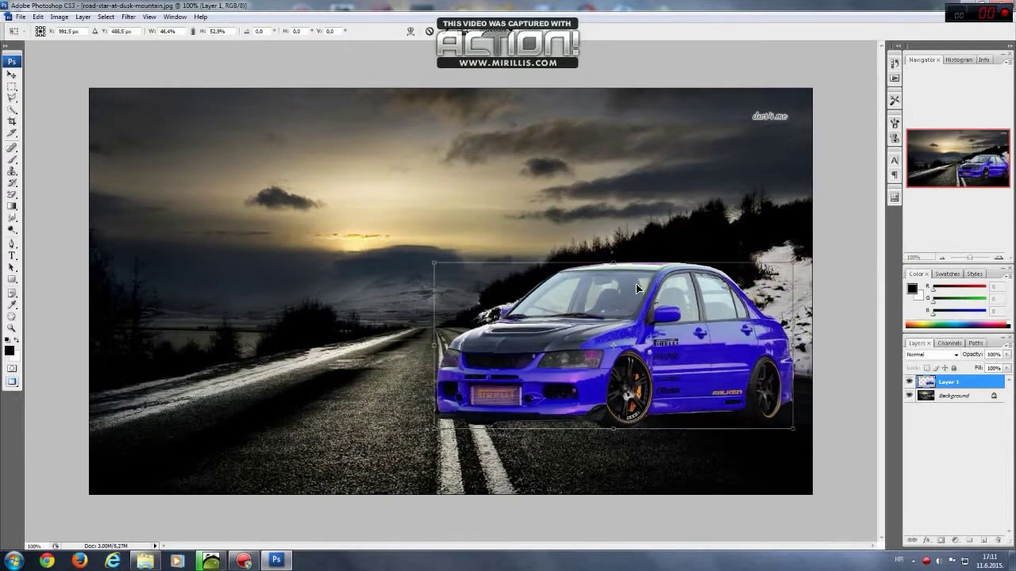
pyautogui.moveTo(596, 312); pyautogui.dragTo(597, 328)
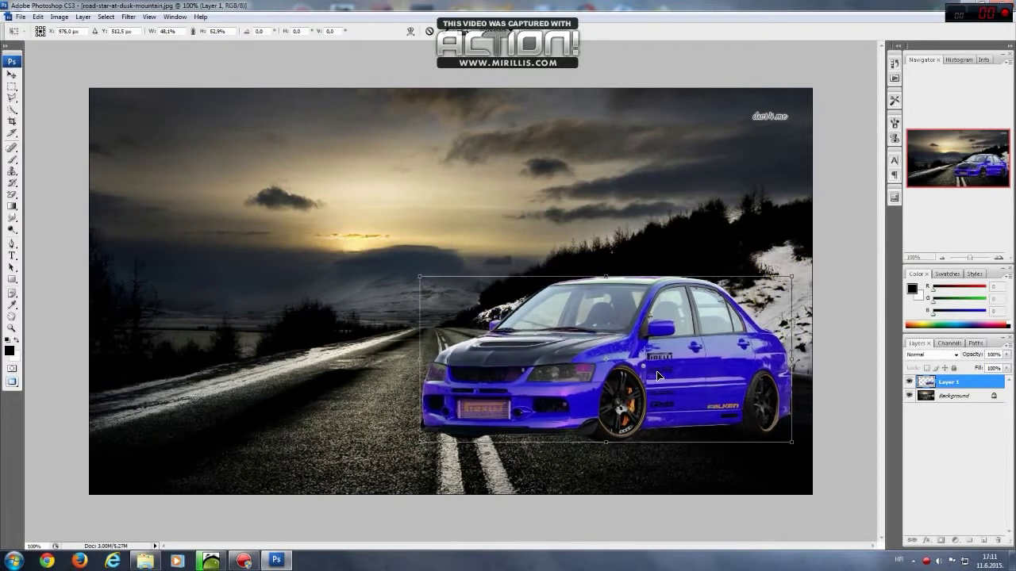
pyautogui.press('Return')
pyautogui.press('l')
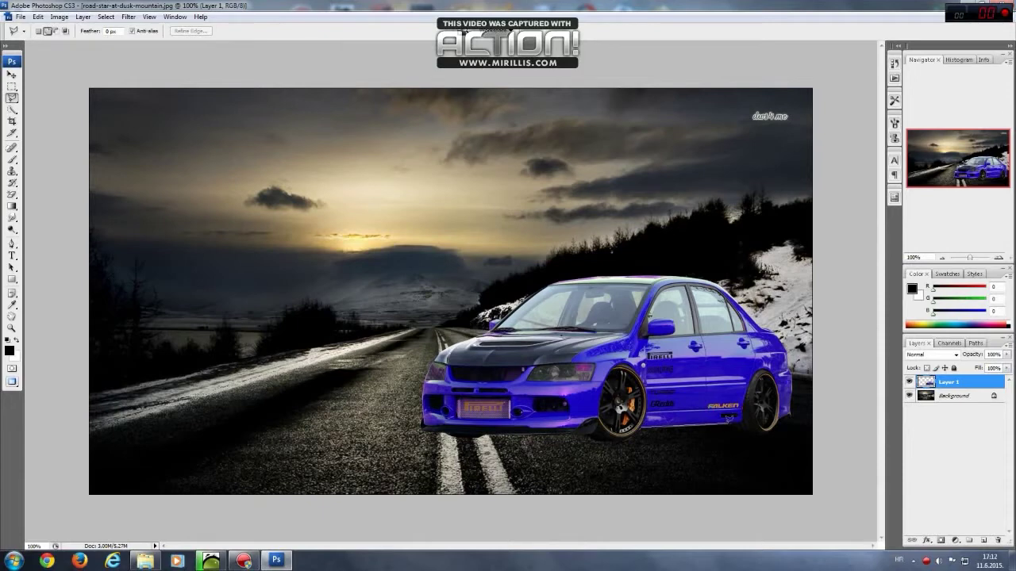
# Clear the leftover selections under the car and zoom in on its front
pyautogui.rightClick(725, 206)
pyautogui.click(746, 210)
pyautogui.click(549, 360)
pyautogui.moveTo(515, 444); pyautogui.dragTo(539, 429)
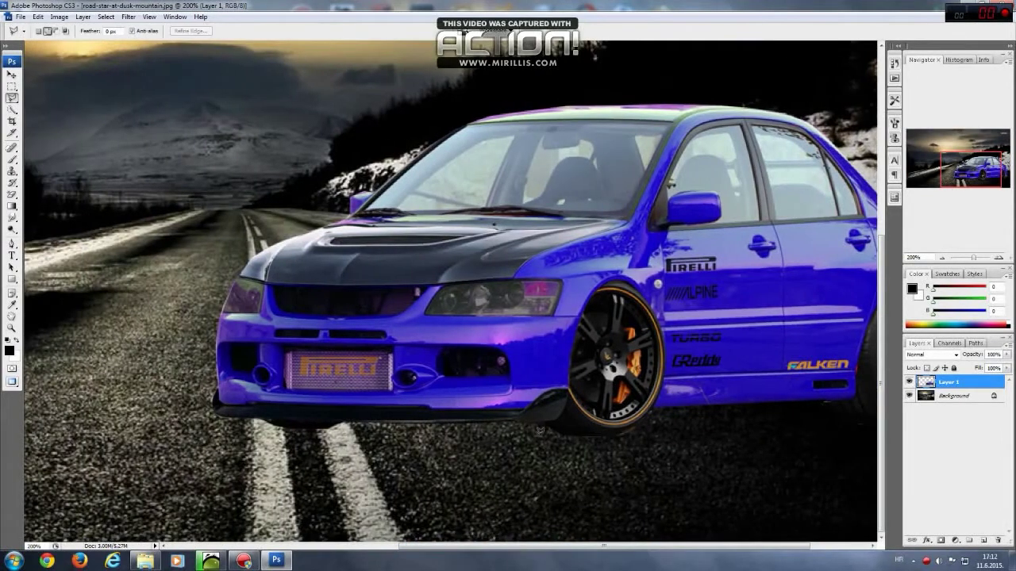
pyautogui.click(355, 418)
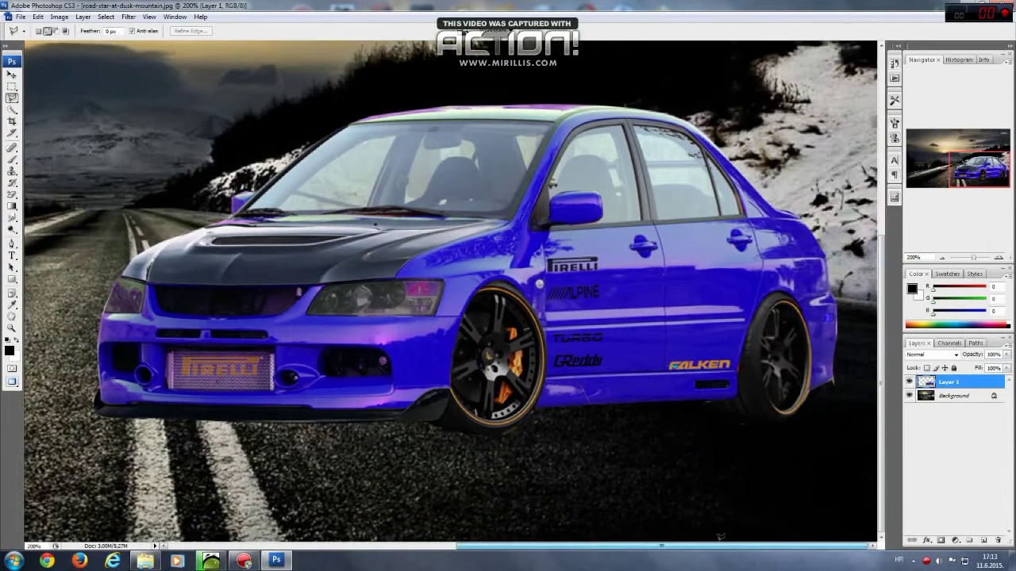
# On the Background layer, darken the lassoed road around the rear wheel with Brightness/Contrast
pyautogui.moveTo(603, 546); pyautogui.dragTo(663, 546)
pyautogui.moveTo(735, 412); pyautogui.dragTo(817, 445)
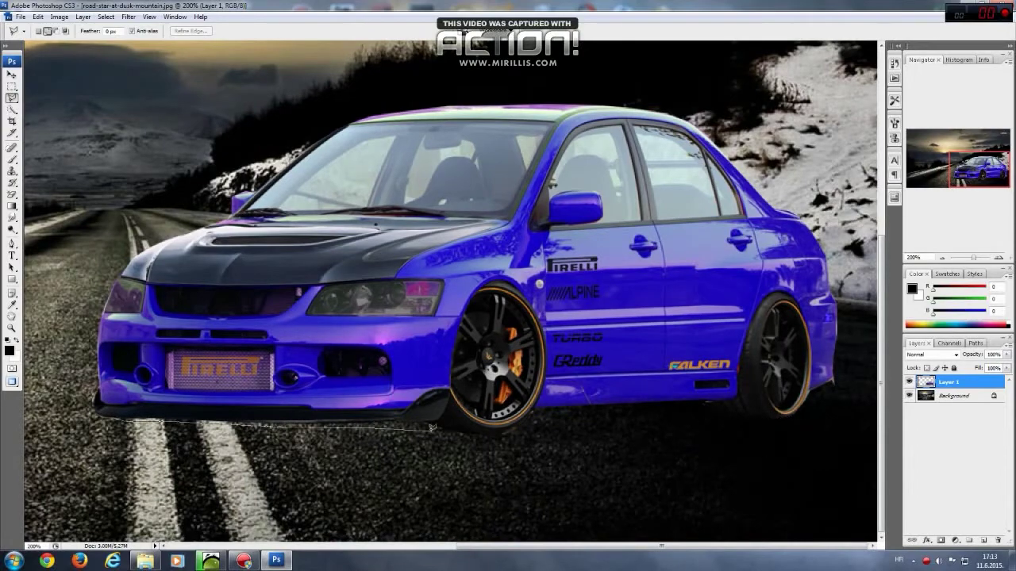
pyautogui.click(953, 395)
pyautogui.click(59, 17)
pyautogui.click(198, 44)
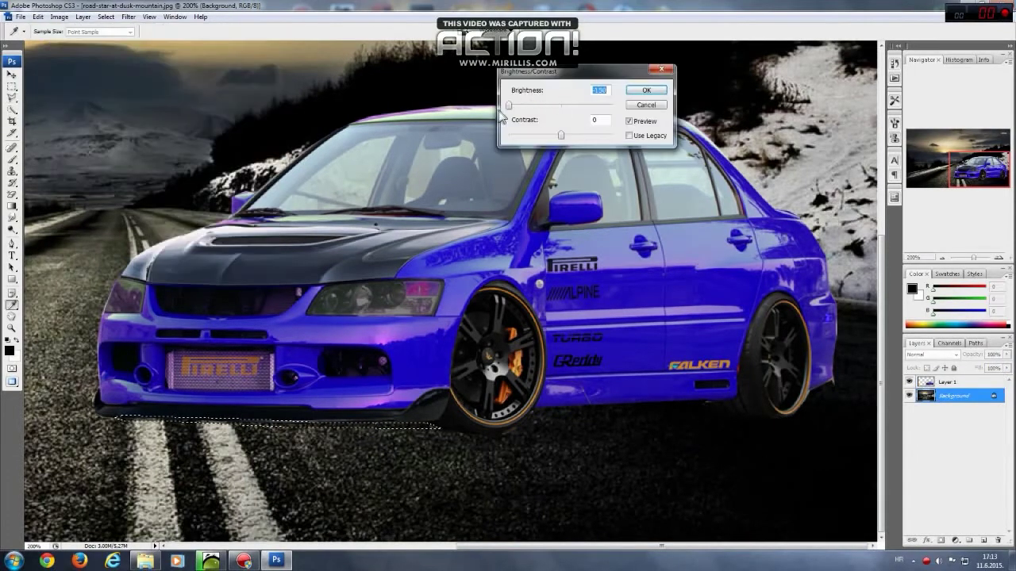
pyautogui.click(647, 85)
# Darken the lassoed road area beneath the car to deepen its ground shadow
pyautogui.rightClick(497, 260)
pyautogui.click(500, 260)
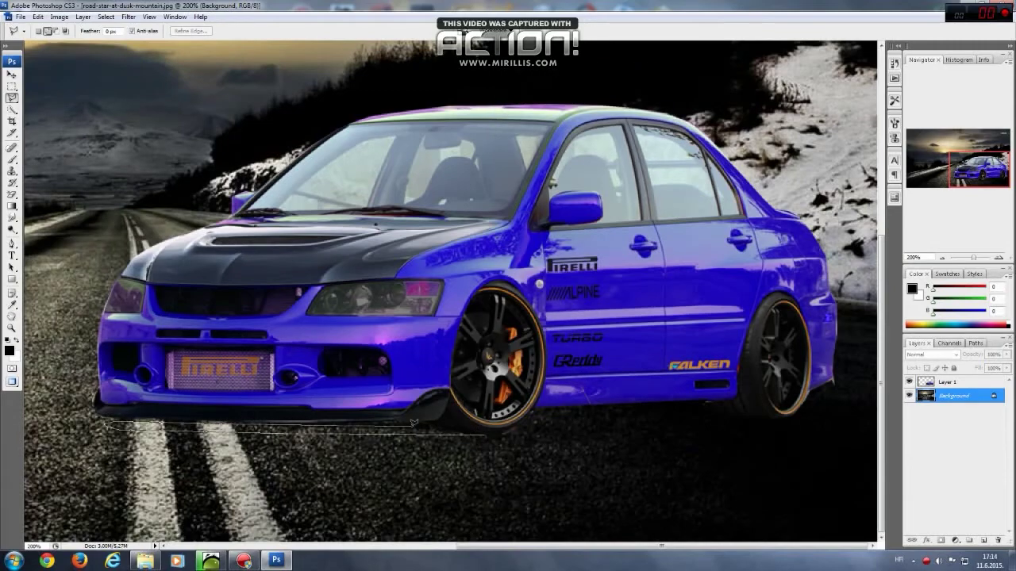
pyautogui.moveTo(413, 423); pyautogui.dragTo(481, 433)
pyautogui.click(59, 16)
pyautogui.click(198, 45)
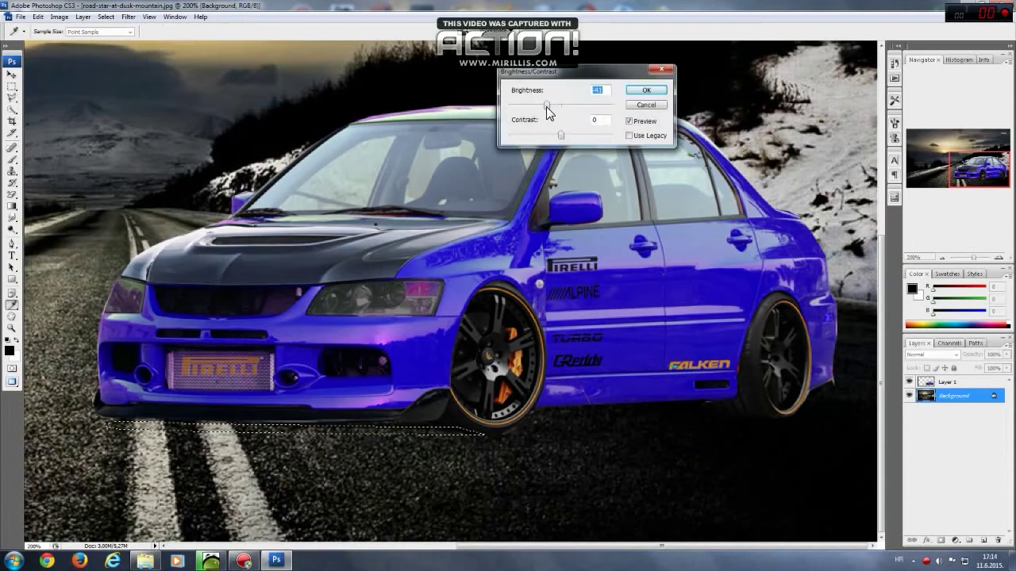
pyautogui.click(644, 90)
pyautogui.hotkey('ctrl', 'd')
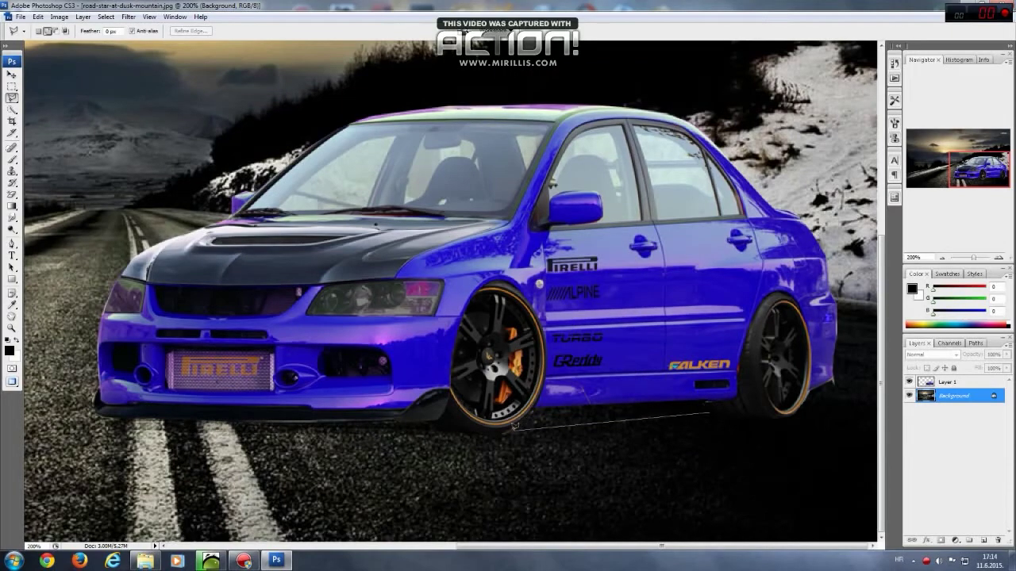
# Darken the road beneath the car's rear and review the whole scene
pyautogui.moveTo(679, 403); pyautogui.dragTo(706, 411)
pyautogui.click(59, 17)
pyautogui.click(199, 45)
pyautogui.click(644, 90)
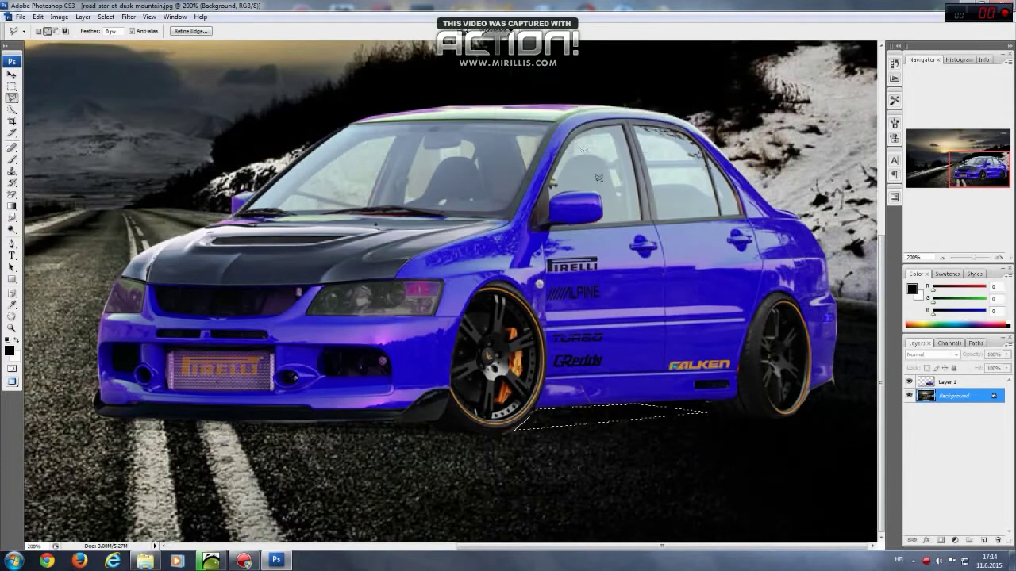
pyautogui.moveTo(974, 257); pyautogui.dragTo(975, 265)
# Apply and commit a warp on the car layer
pyautogui.rightClick(623, 293)
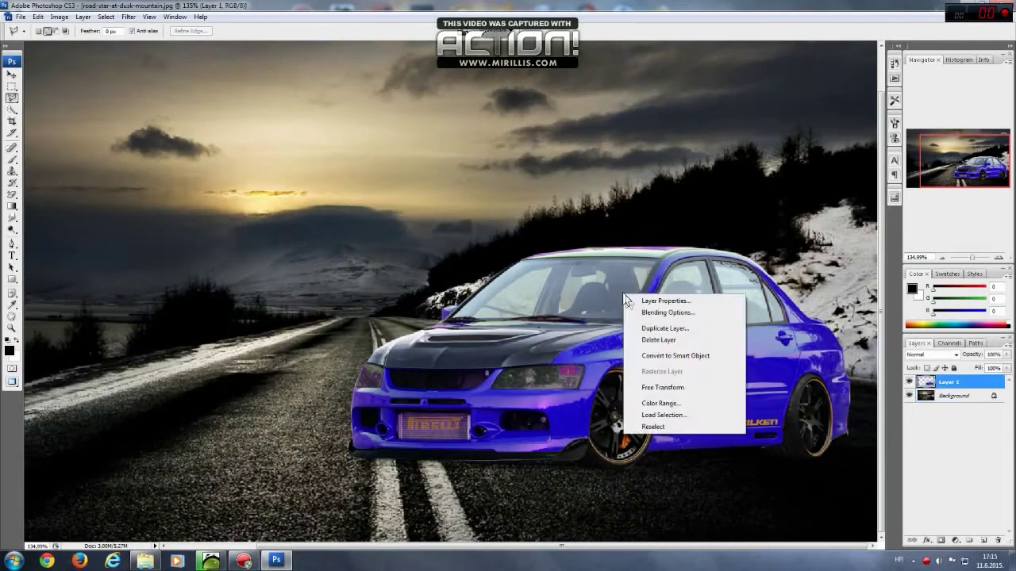
pyautogui.click(651, 380)
pyautogui.press('Return')
pyautogui.press('l')
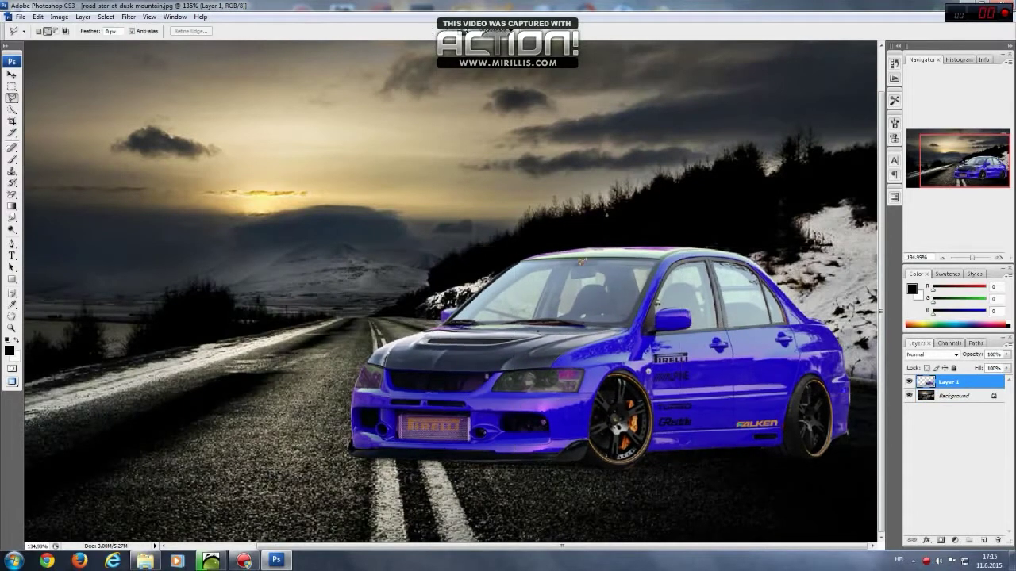
# Set the car's Brightness/Contrast to brightness -15 with increased contrast
pyautogui.click(60, 16)
pyautogui.moveTo(75, 43)
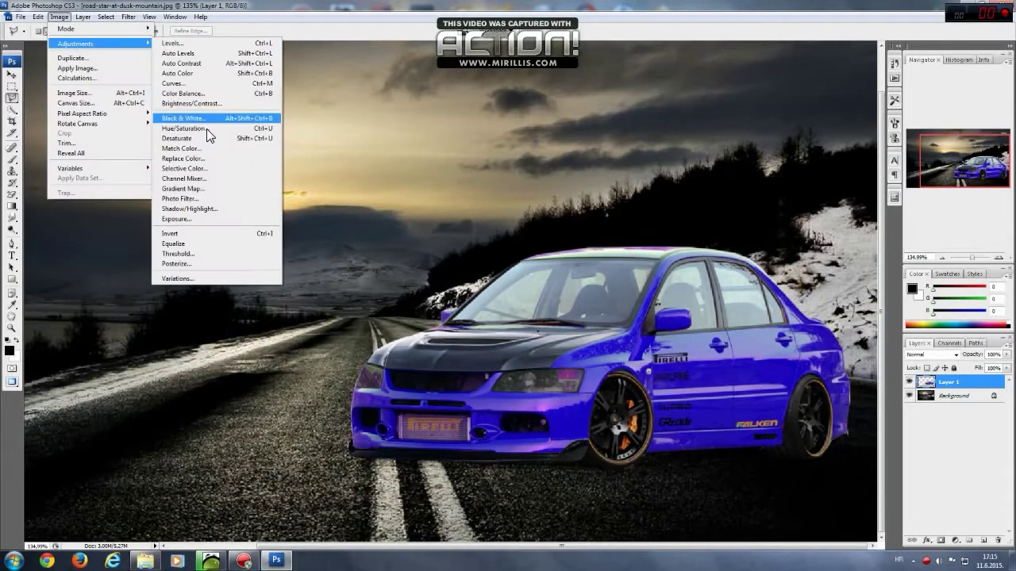
pyautogui.click(190, 103)
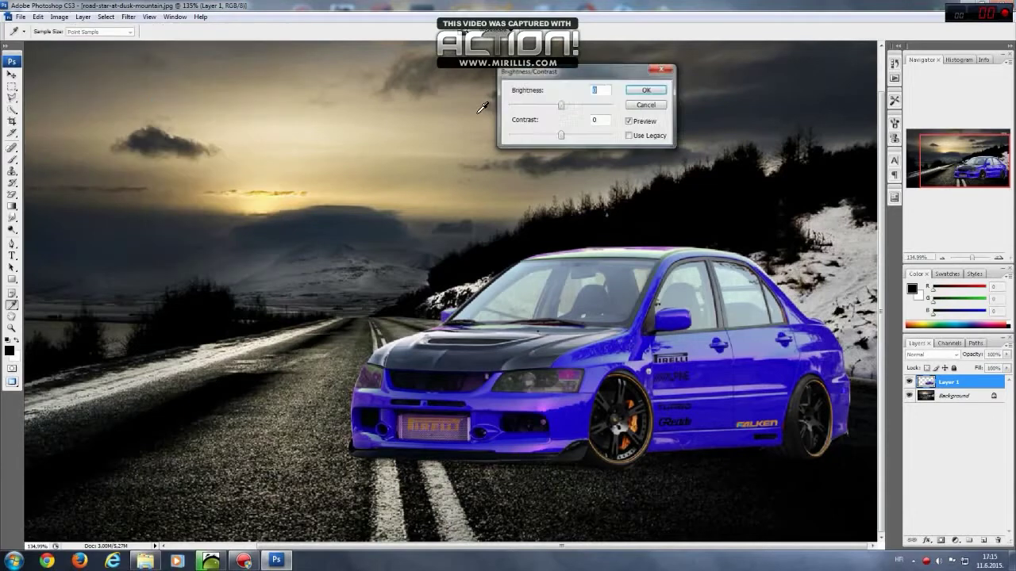
pyautogui.moveTo(579, 134)
pyautogui.mouseDown()
pyautogui.moveTo(570, 136)
pyautogui.moveTo(549, 103)
pyautogui.mouseUp()
# Confirm the car's brightness/contrast change and clear the selection
pyautogui.click(646, 90)
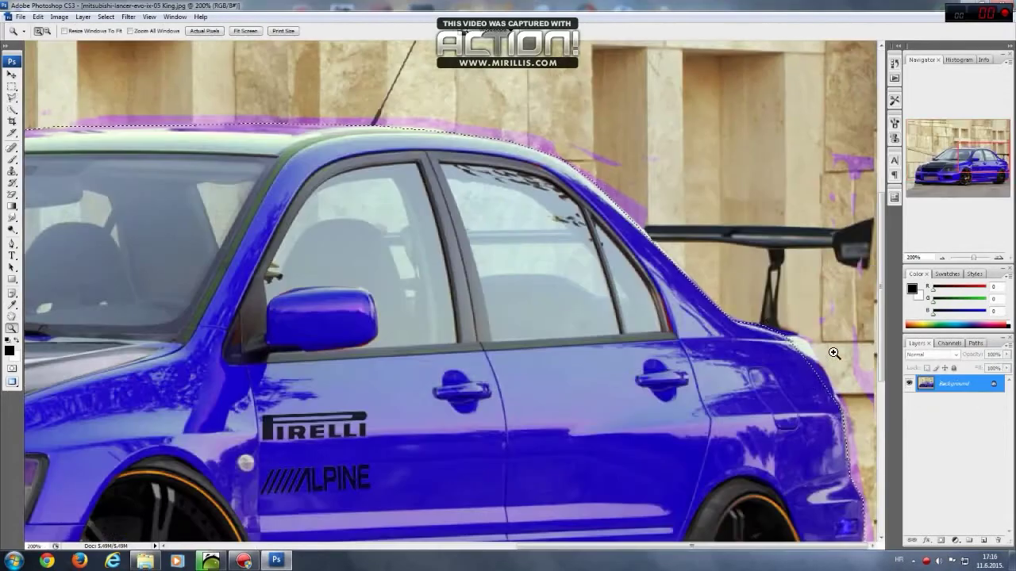
pyautogui.press('l')
pyautogui.hotkey('ctrl', 'd')
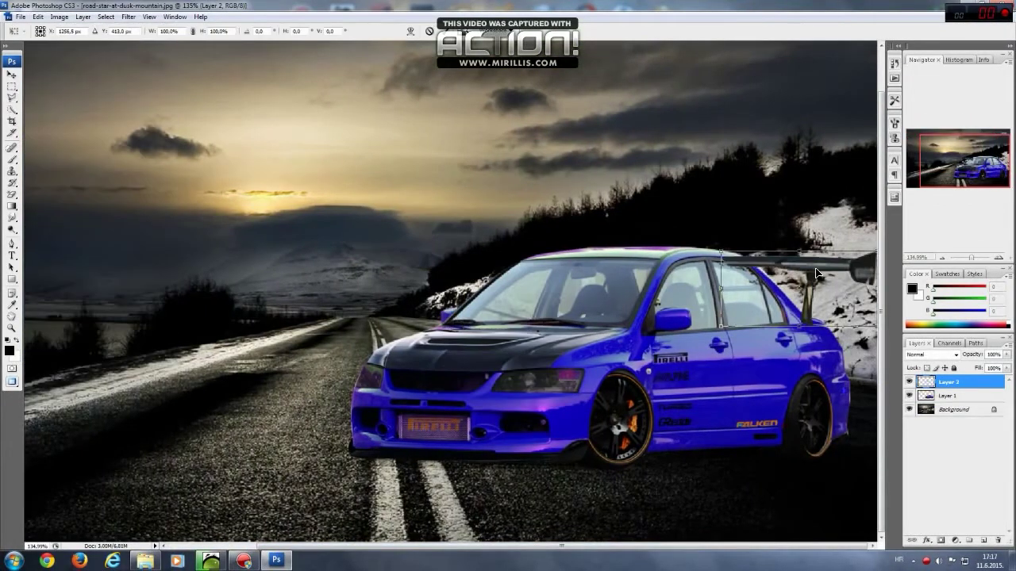
# Scale the GT wing down and position it on the car's trunk
pyautogui.moveTo(816, 272); pyautogui.dragTo(879, 316)
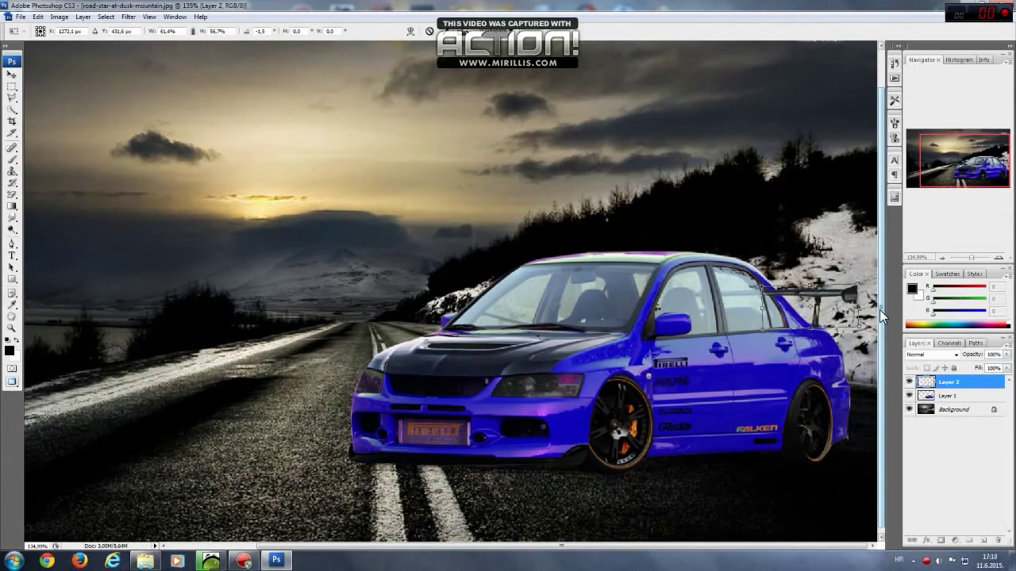
pyautogui.press('Return')
pyautogui.hotkey('ctrl', 't')
pyautogui.moveTo(814, 285); pyautogui.dragTo(813, 290)
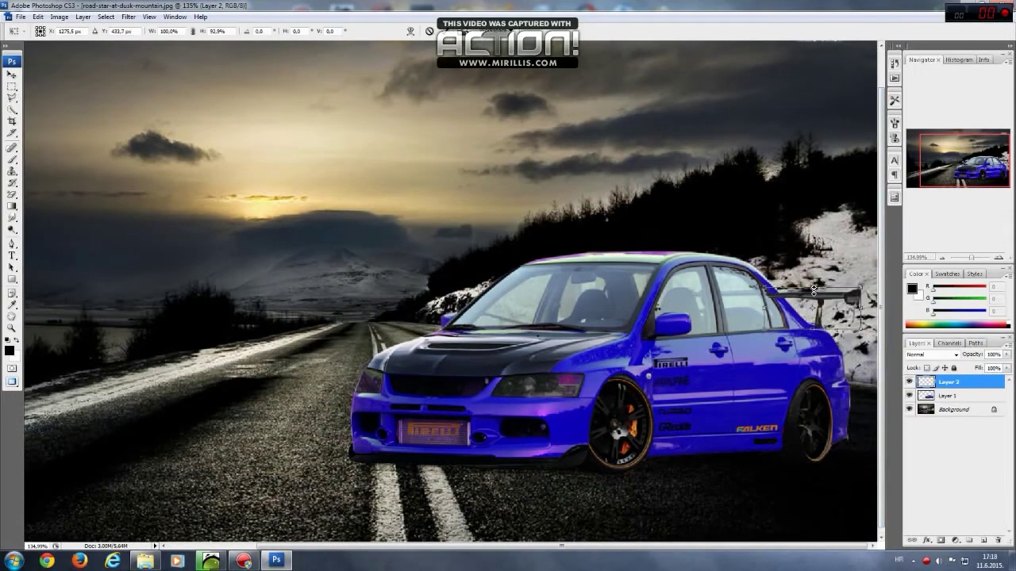
pyautogui.press('Return')
# Lasso and delete the wing end overlapping the car body
pyautogui.press('z')
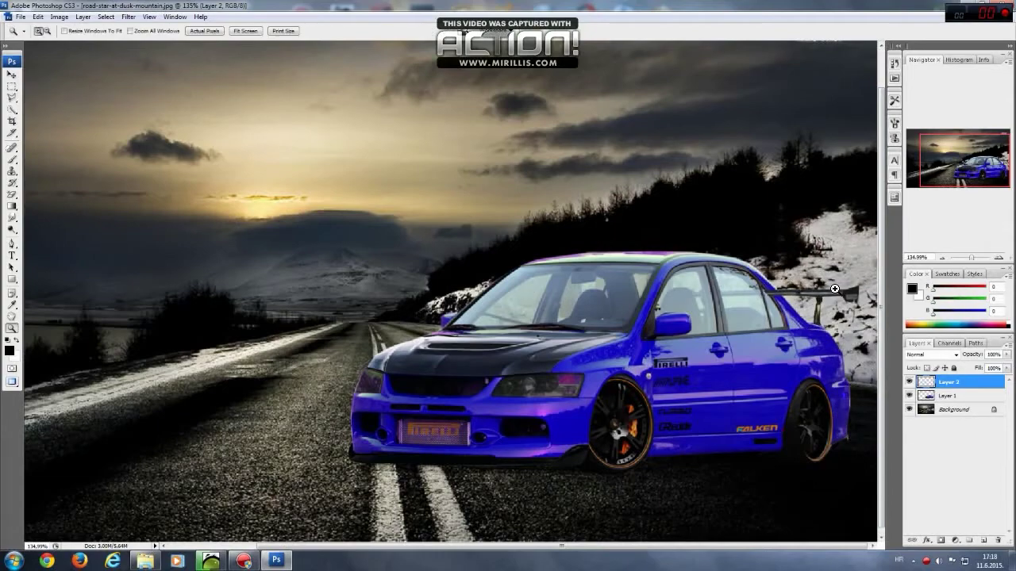
pyautogui.click(834, 289)
pyautogui.click(835, 289)
pyautogui.press('l')
pyautogui.moveTo(657, 258); pyautogui.dragTo(656, 260)
pyautogui.press('Delete')
pyautogui.hotkey('ctrl', 'd')
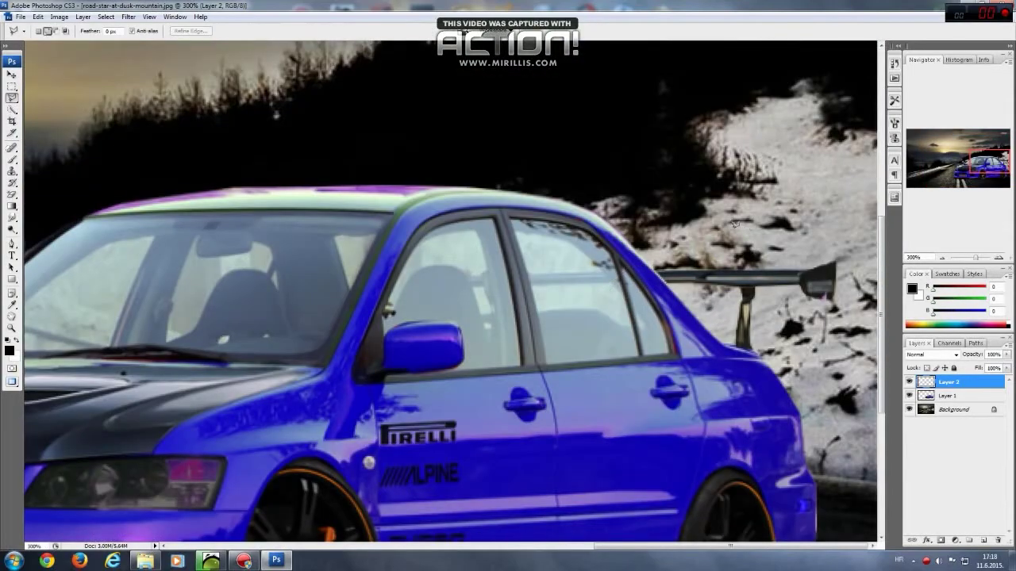
pyautogui.press('z')
pyautogui.click(684, 304)
pyautogui.press('l')
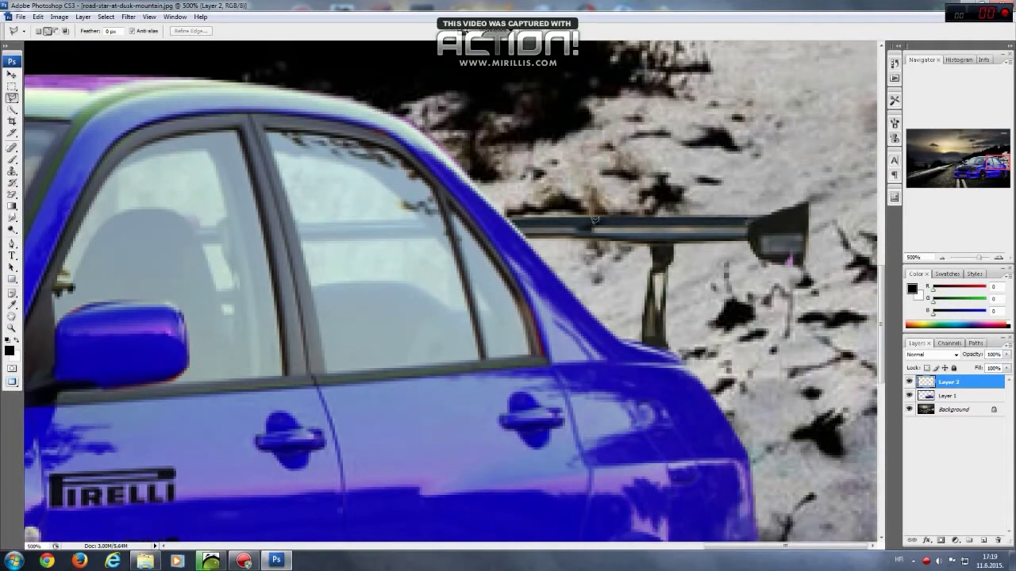
pyautogui.moveTo(594, 220); pyautogui.dragTo(805, 232)
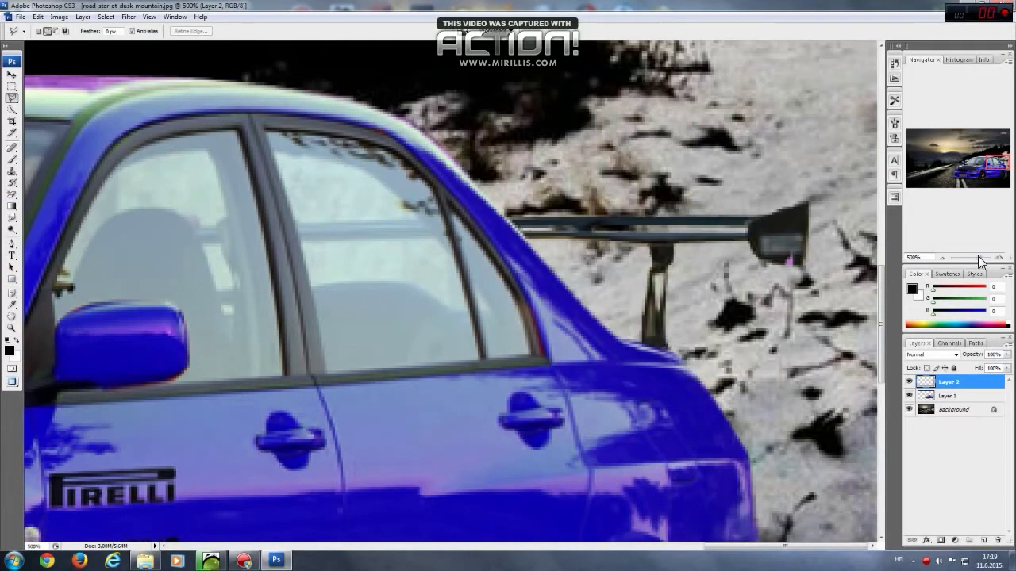
pyautogui.moveTo(981, 262); pyautogui.dragTo(969, 258)
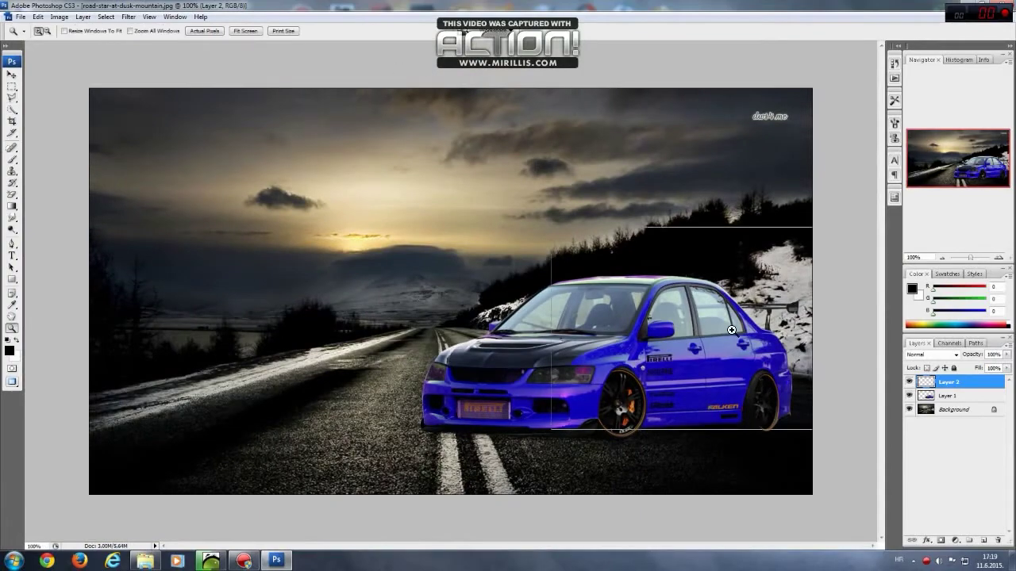
pyautogui.moveTo(601, 227); pyautogui.dragTo(809, 468)
pyautogui.rightClick(811, 228)
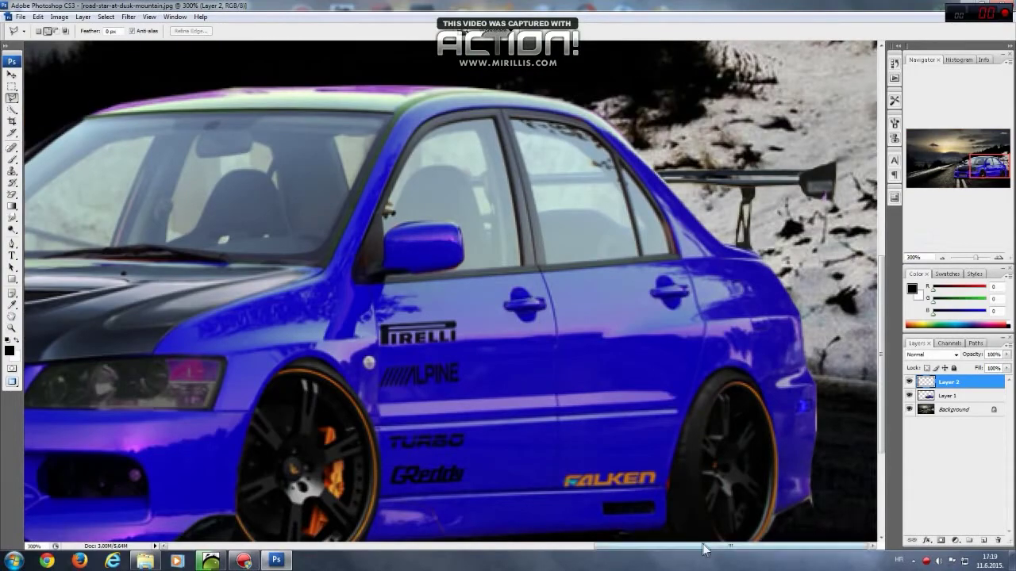
pyautogui.hscroll(-3, 248, 100)
pyautogui.moveTo(349, 89); pyautogui.dragTo(208, 111)
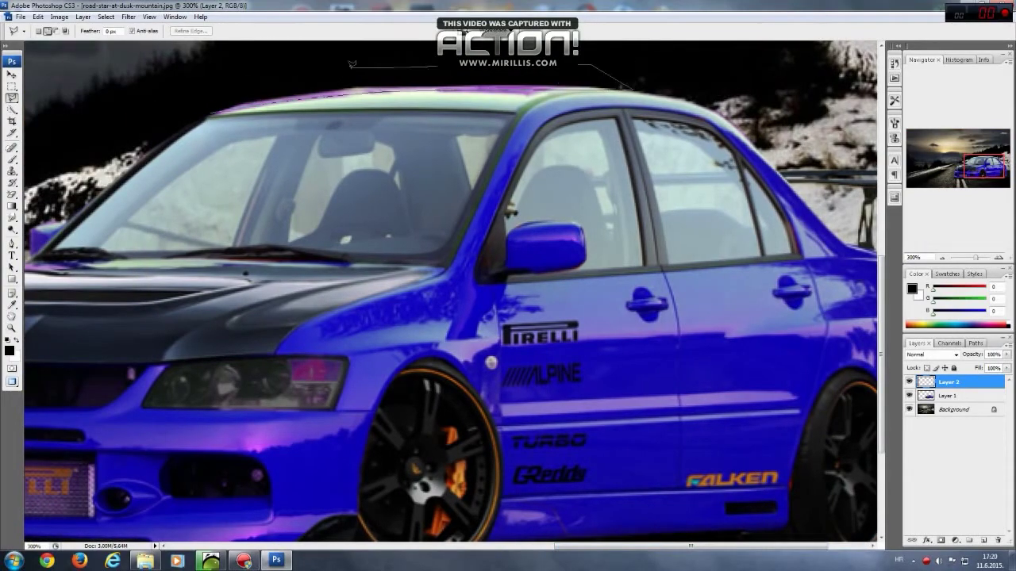
pyautogui.hotkey('alt', '[')
pyautogui.rightClick(496, 80)
pyautogui.click(498, 80)
pyautogui.hotkey('ctrl', '0')
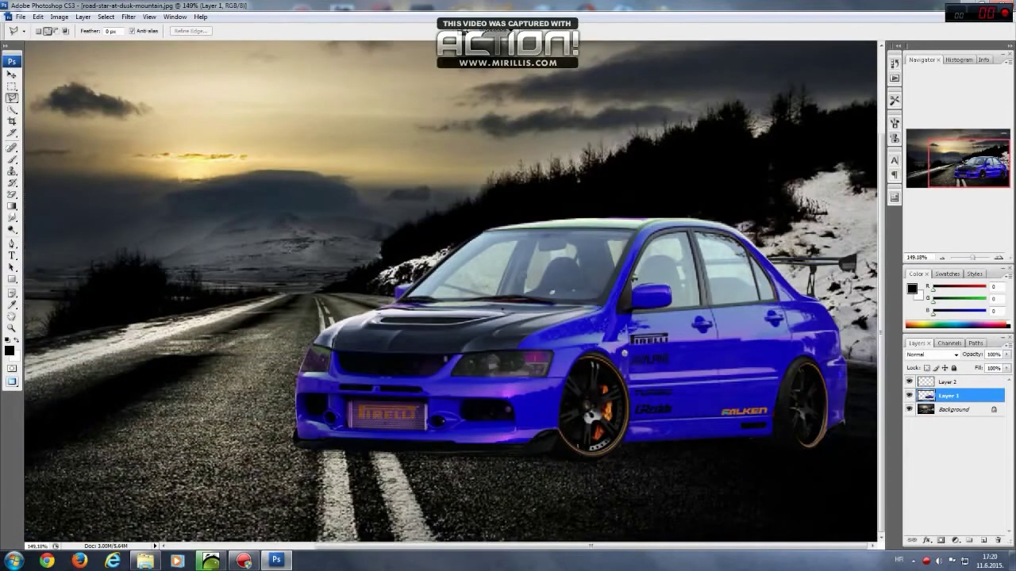
pyautogui.hotkey('ctrl', 't')
pyautogui.press('Return')
pyautogui.press('l')
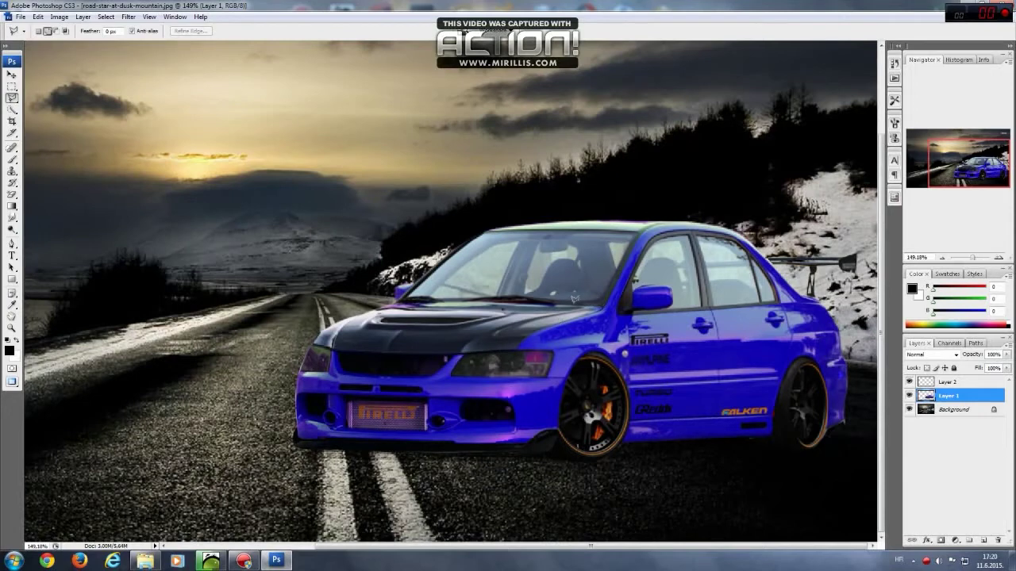
pyautogui.moveTo(631, 236)
pyautogui.mouseDown()
pyautogui.moveTo(422, 275)
pyautogui.moveTo(633, 237)
pyautogui.mouseUp()
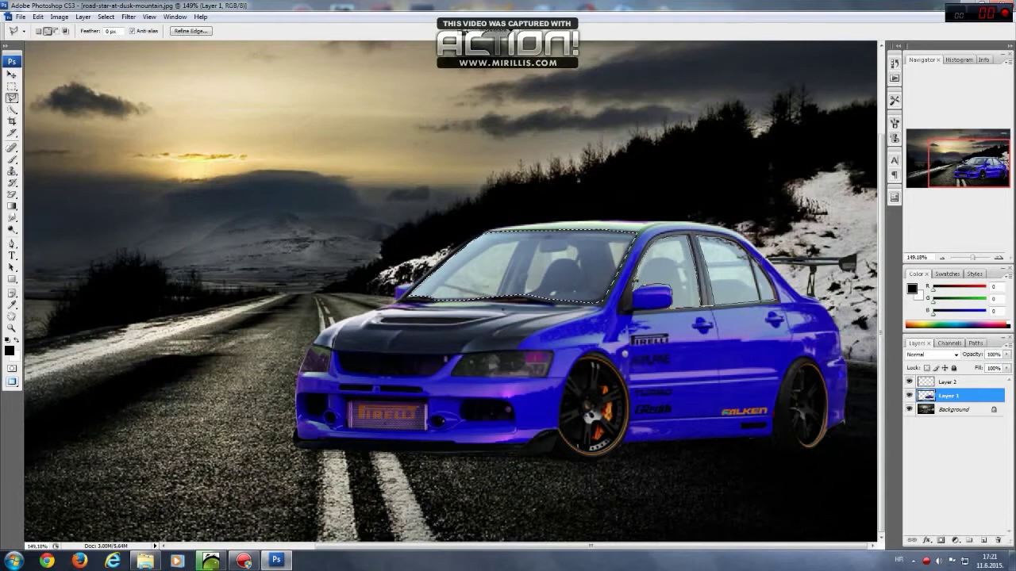
# Darken the windshield and side windows by lowering brightness and contrast
pyautogui.moveTo(640, 238); pyautogui.dragTo(698, 305)
pyautogui.click(38, 16)
pyautogui.click(183, 87)
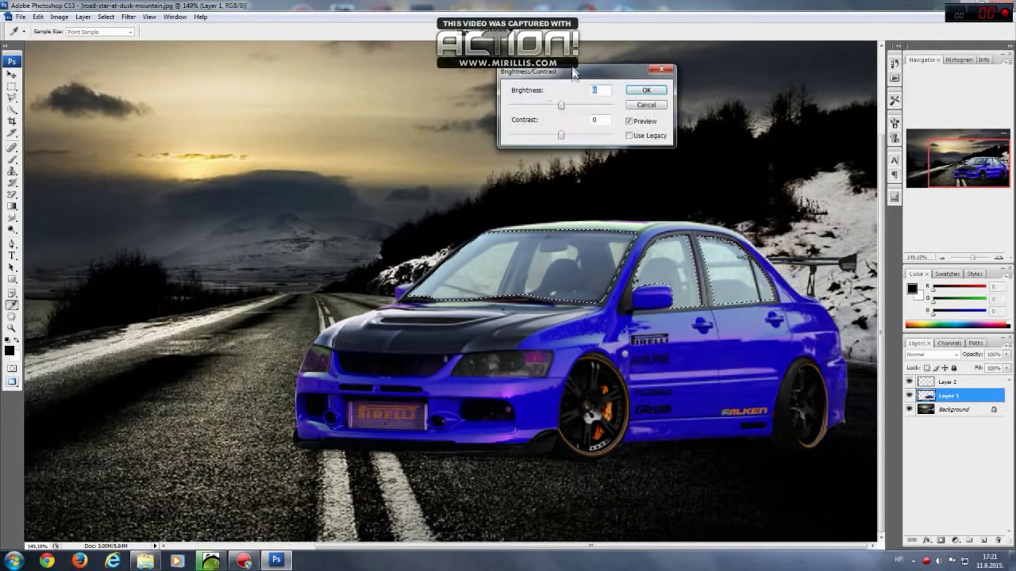
pyautogui.moveTo(528, 106); pyautogui.dragTo(524, 105)
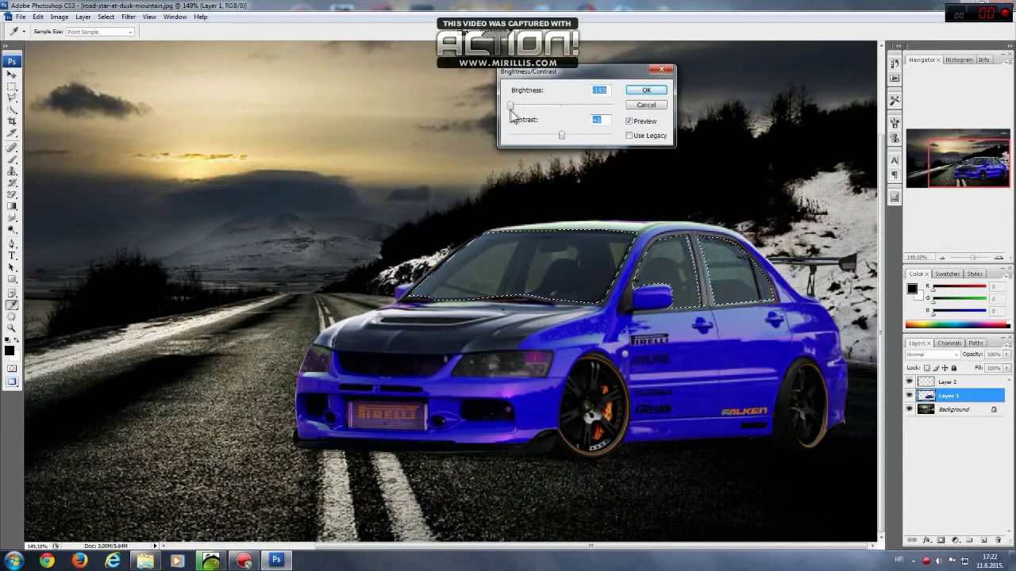
pyautogui.moveTo(561, 135)
pyautogui.mouseDown()
pyautogui.moveTo(520, 135)
pyautogui.moveTo(543, 134)
pyautogui.moveTo(521, 106)
pyautogui.mouseUp()
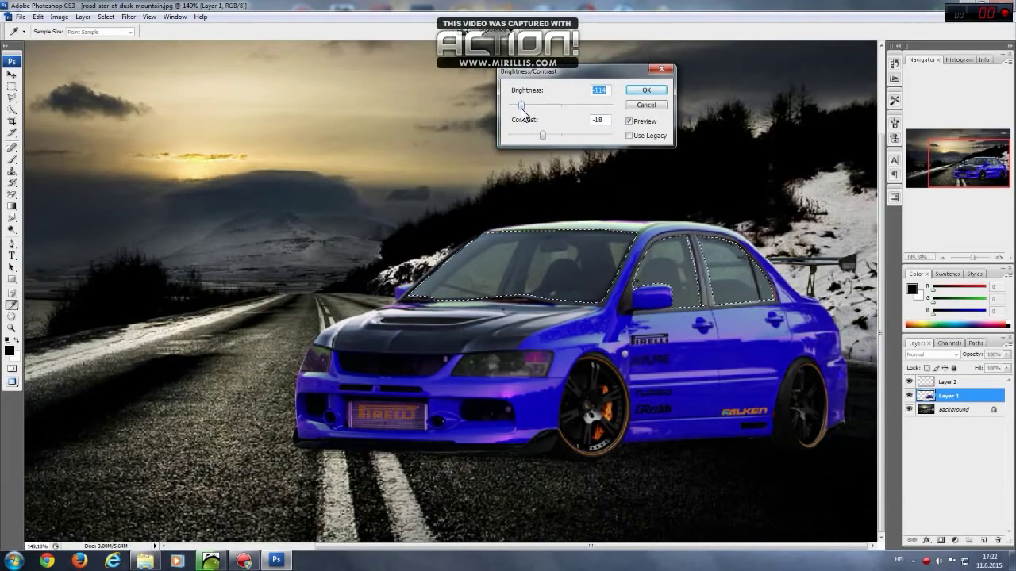
pyautogui.click(644, 93)
pyautogui.hotkey('ctrl', 'd')
# Touch up the tinted windows with a smaller Smudge brush
pyautogui.press('r')
pyautogui.hotkey('ctrl', '+')
pyautogui.hotkey('ctrl', '+')
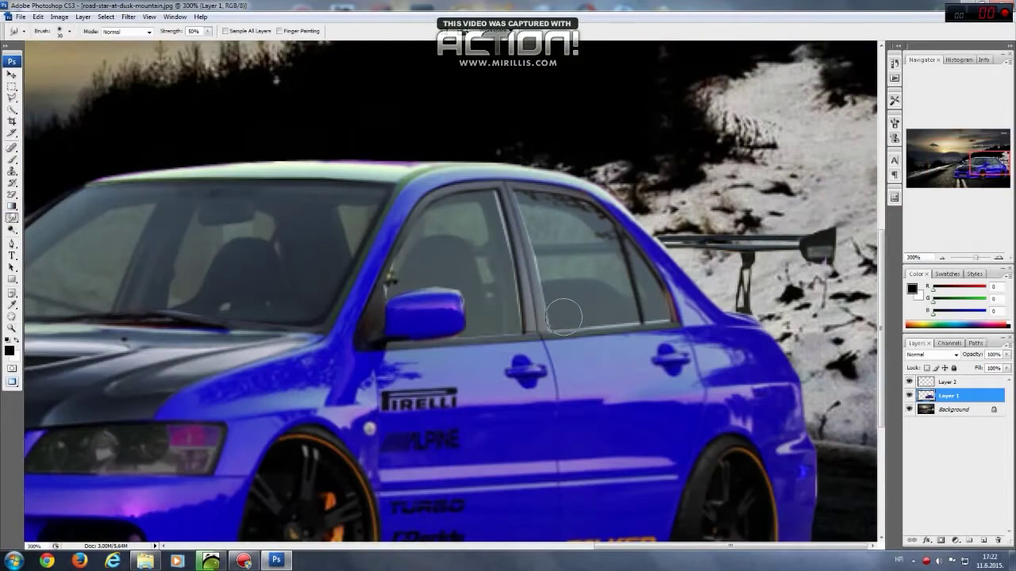
pyautogui.press('[')
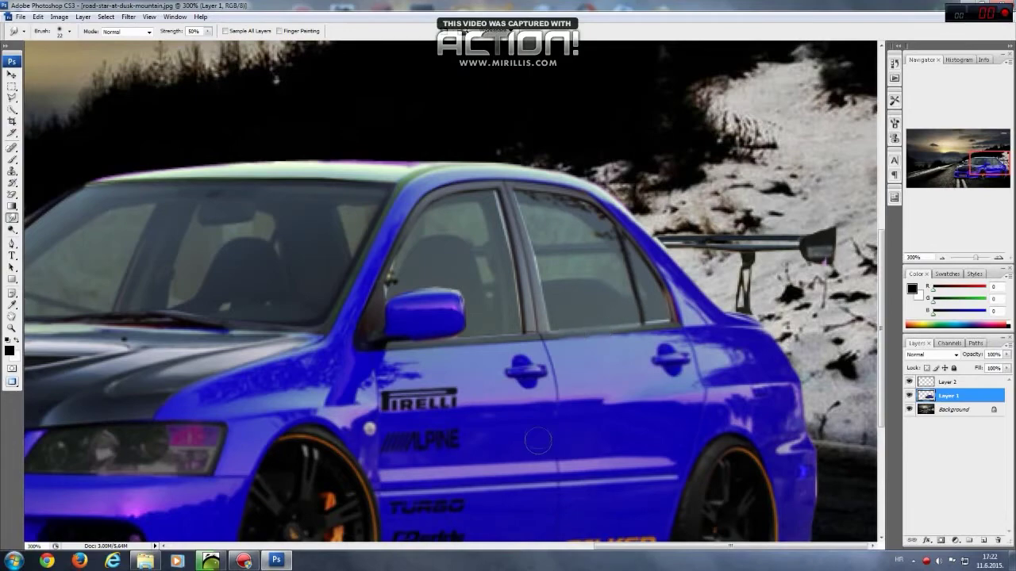
pyautogui.hotkey('ctrl', '0')
# Switch to the Lasso tool while presenting the finished composite
pyautogui.press('l')
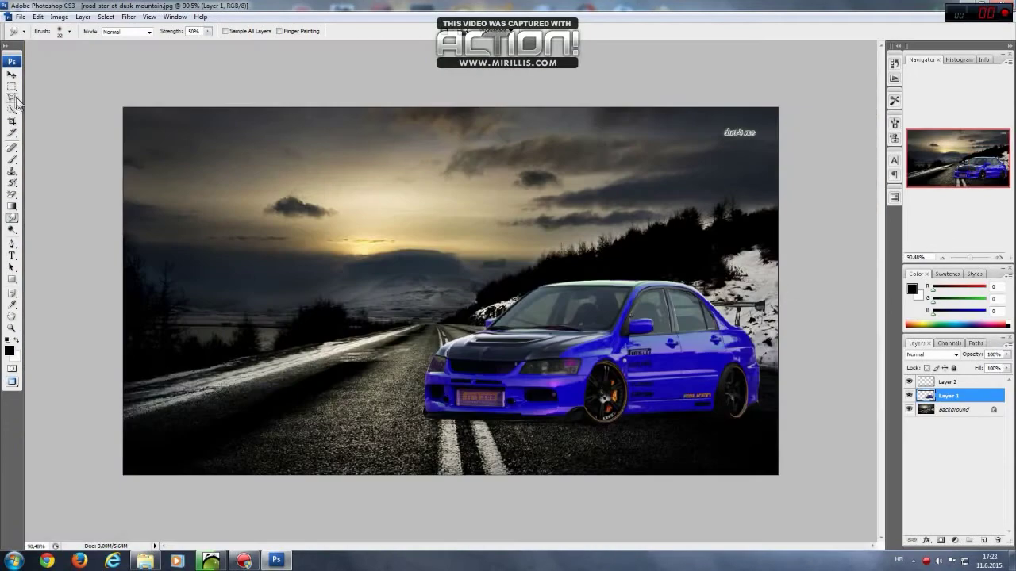